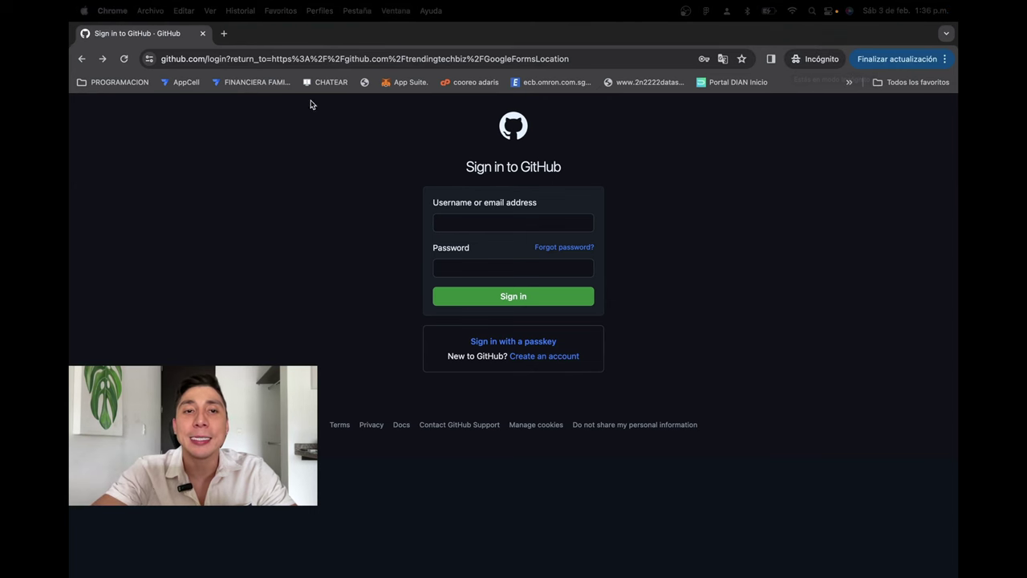
- Go to github.com and start a new account sign-up, ready to enter an email
{"action": "left_click", "coordinate": [322, 61]}
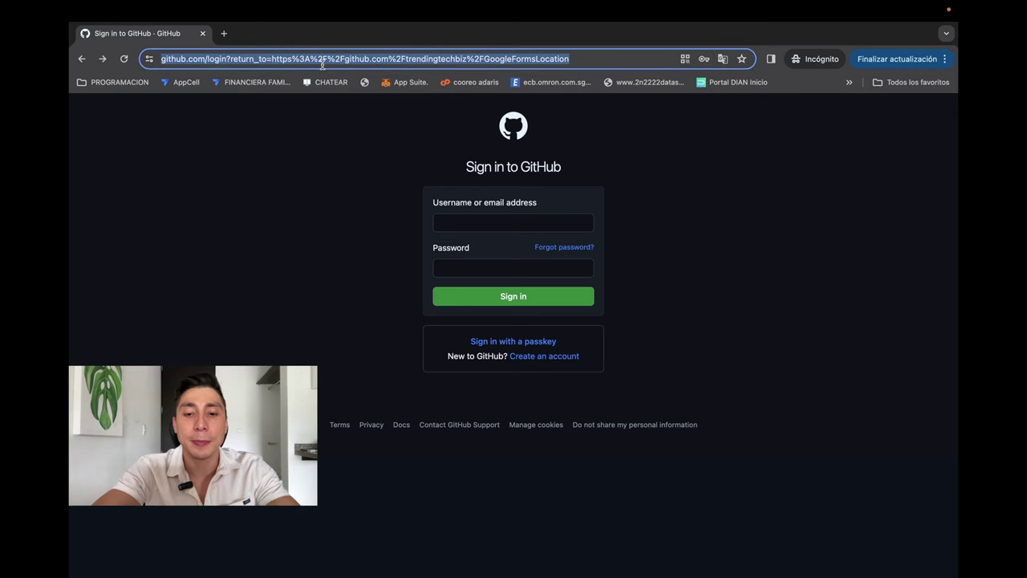
{"action": "type", "text": "githun"}
{"action": "key", "text": "BackSpace"}
{"action": "type", "text": "b"}
{"action": "key", "text": "Return"}
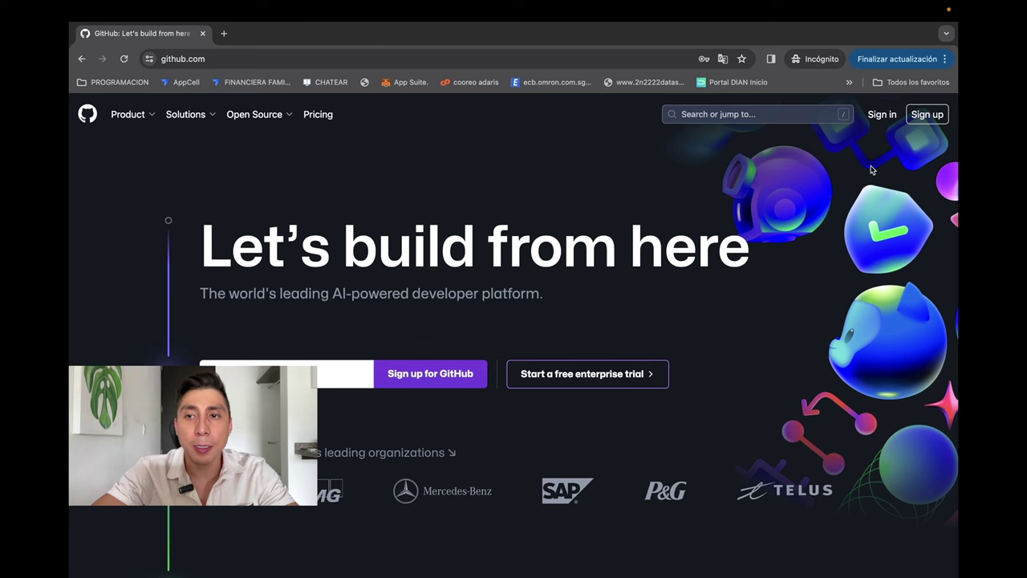
{"action": "left_click", "coordinate": [927, 120]}
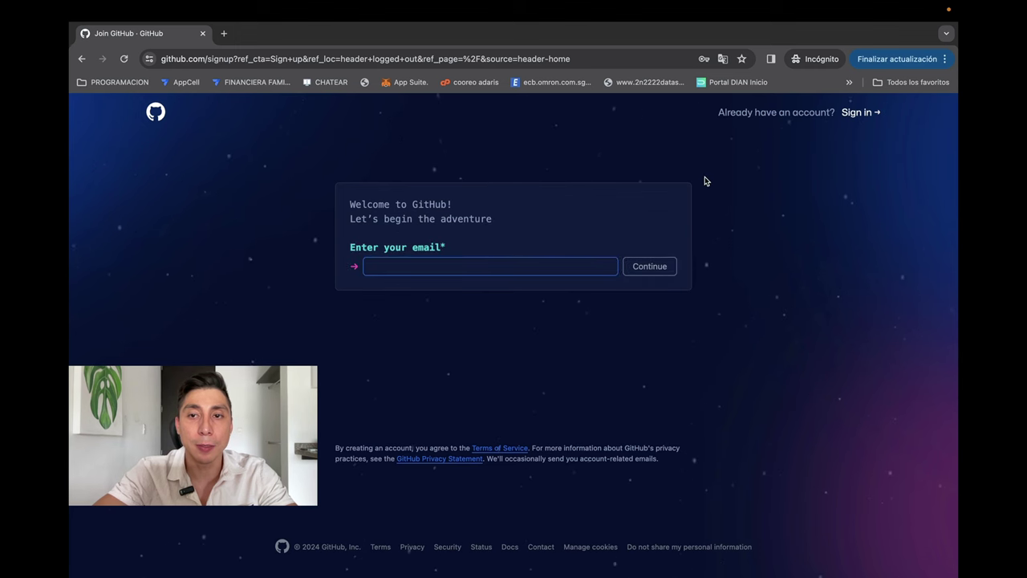
{"action": "left_click", "coordinate": [436, 261]}
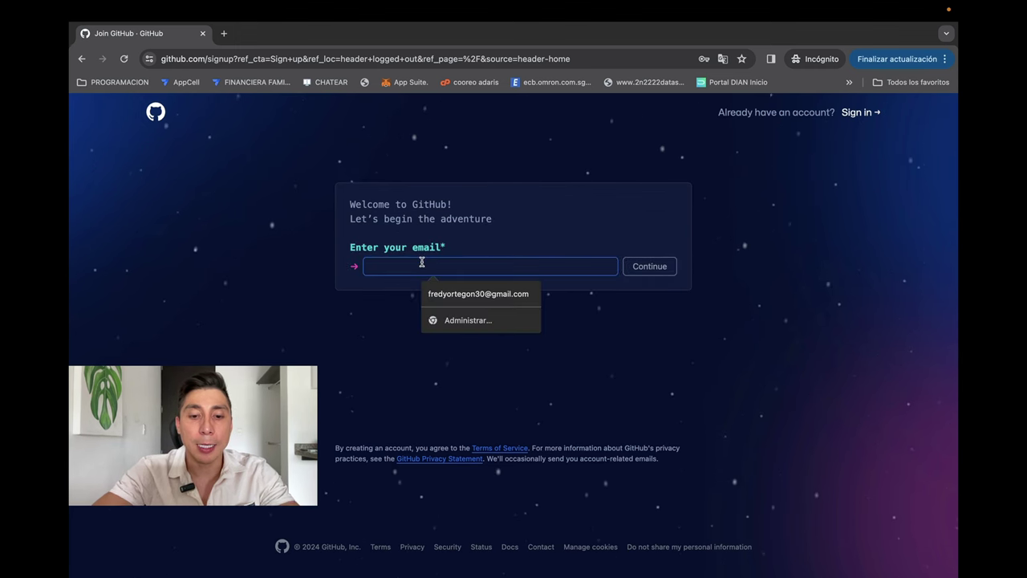
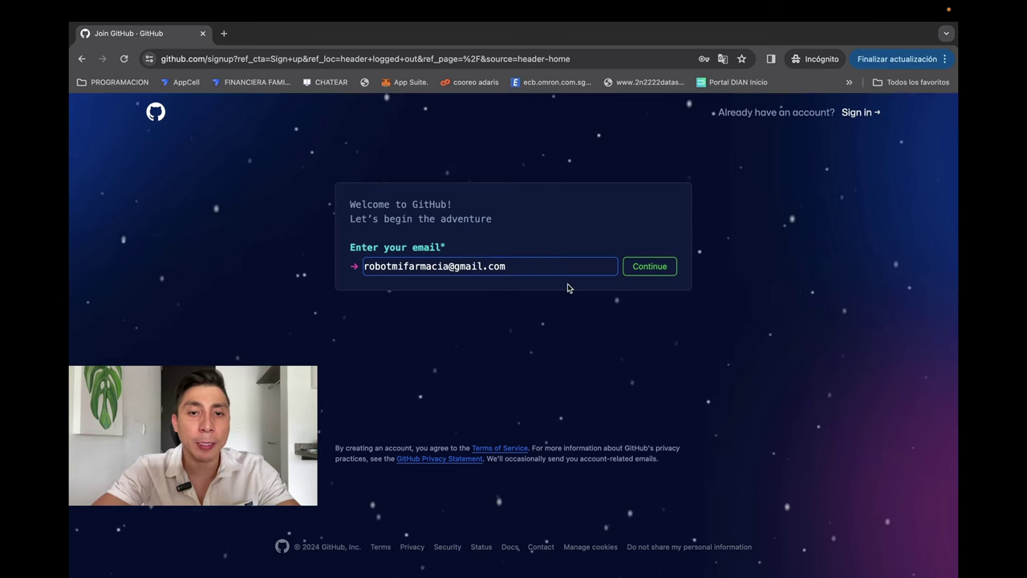
- Fill in the account email, password and username, opting in to product update emails
{"action": "left_click", "coordinate": [649, 267]}
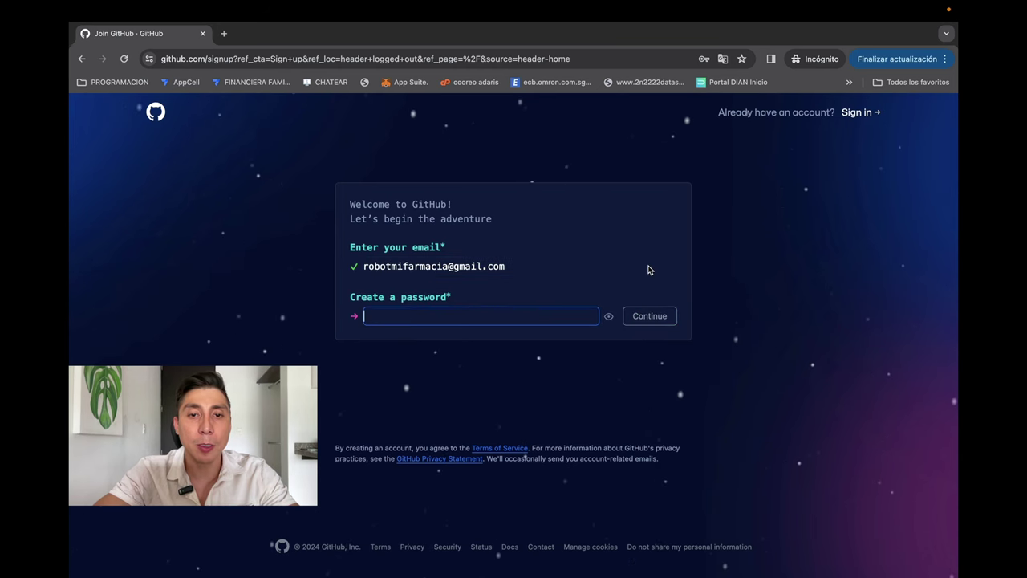
{"action": "left_click", "coordinate": [461, 316]}
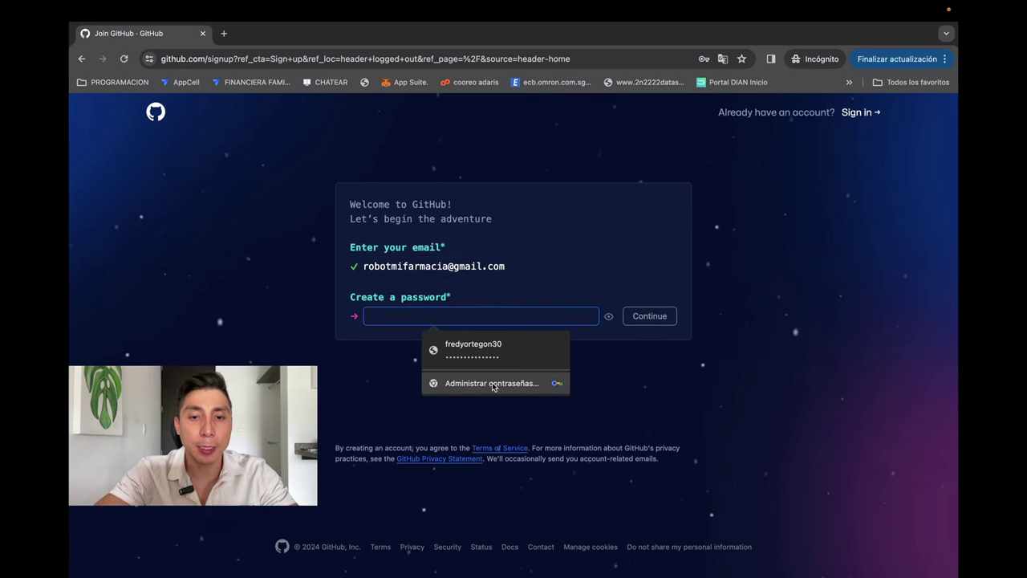
{"action": "left_click", "coordinate": [473, 345]}
{"action": "left_click", "coordinate": [643, 317]}
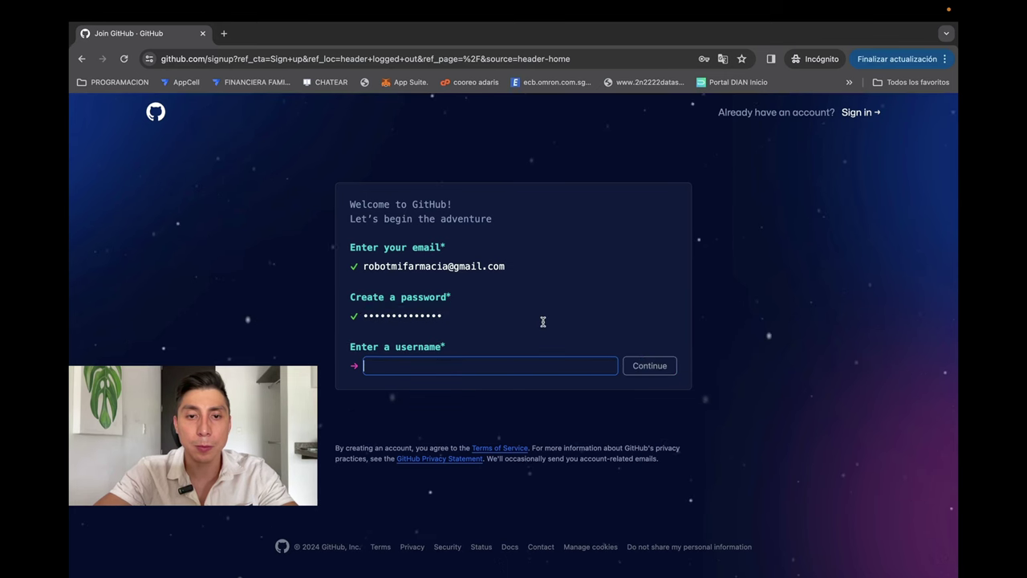
{"action": "left_click", "coordinate": [490, 368]}
{"action": "type", "text": "f"}
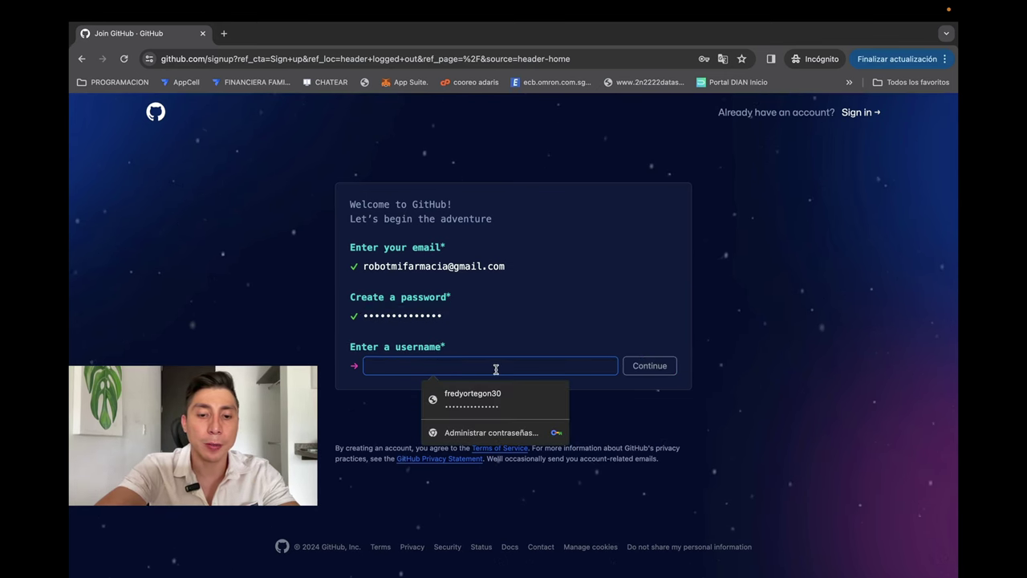
{"action": "type", "text": "redyortegon2024"}
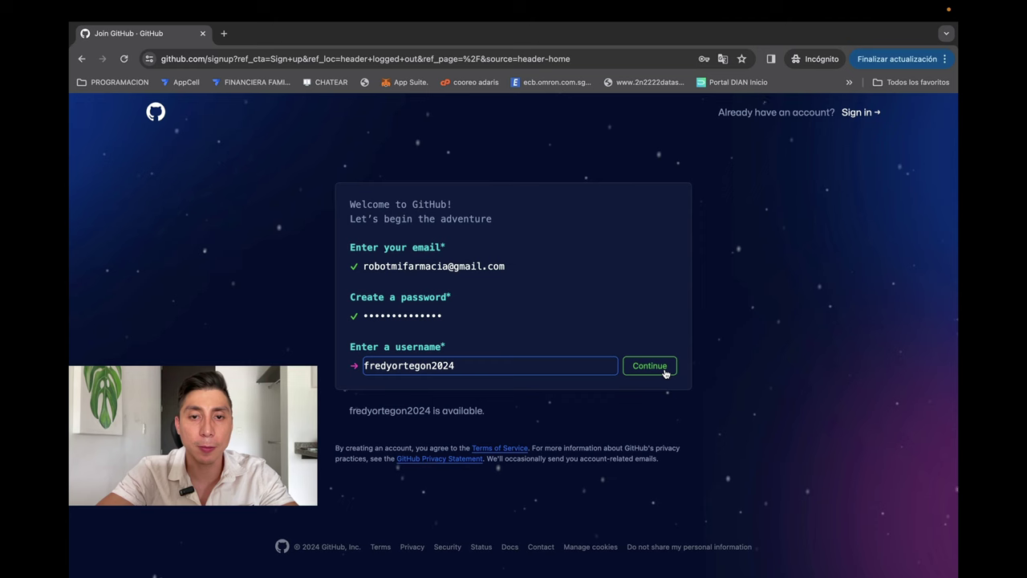
{"action": "left_click", "coordinate": [666, 373]}
{"action": "left_click", "coordinate": [387, 415]}
{"action": "left_click", "coordinate": [649, 420]}
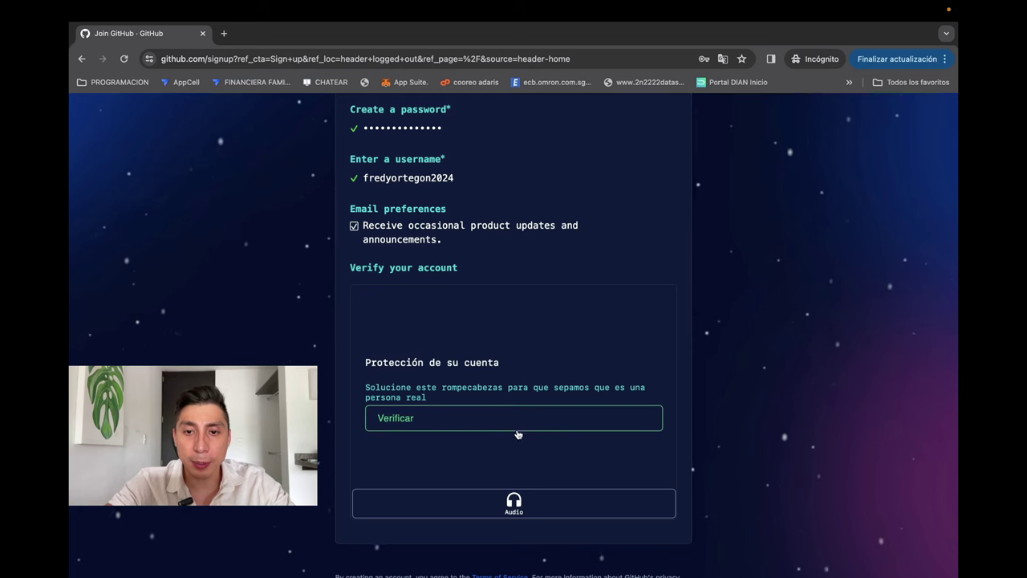
- Solve the rotation puzzle check and create the GitHub account
{"action": "left_click", "coordinate": [469, 422]}
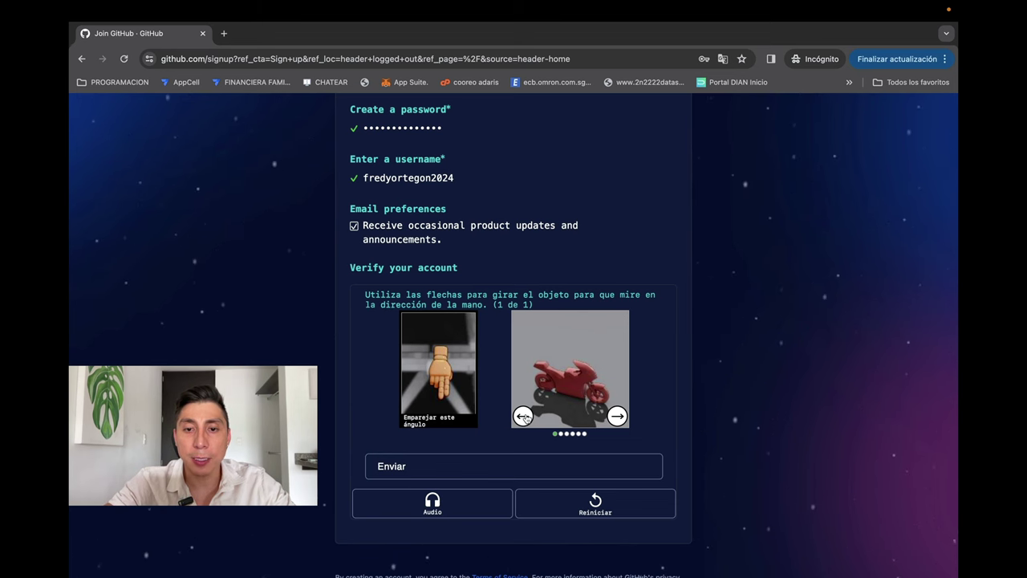
{"action": "left_click", "coordinate": [522, 416]}
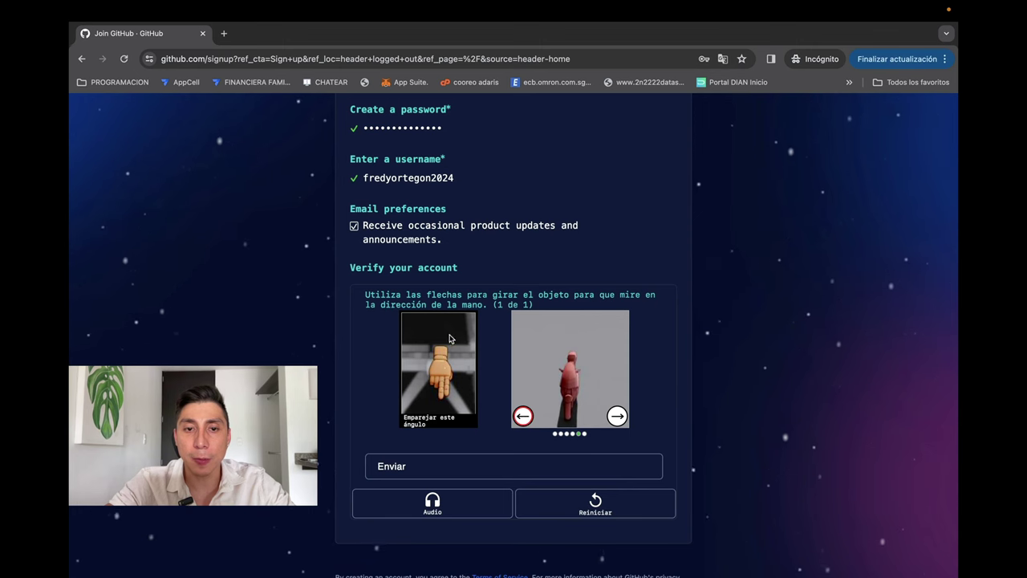
{"action": "left_click", "coordinate": [592, 475]}
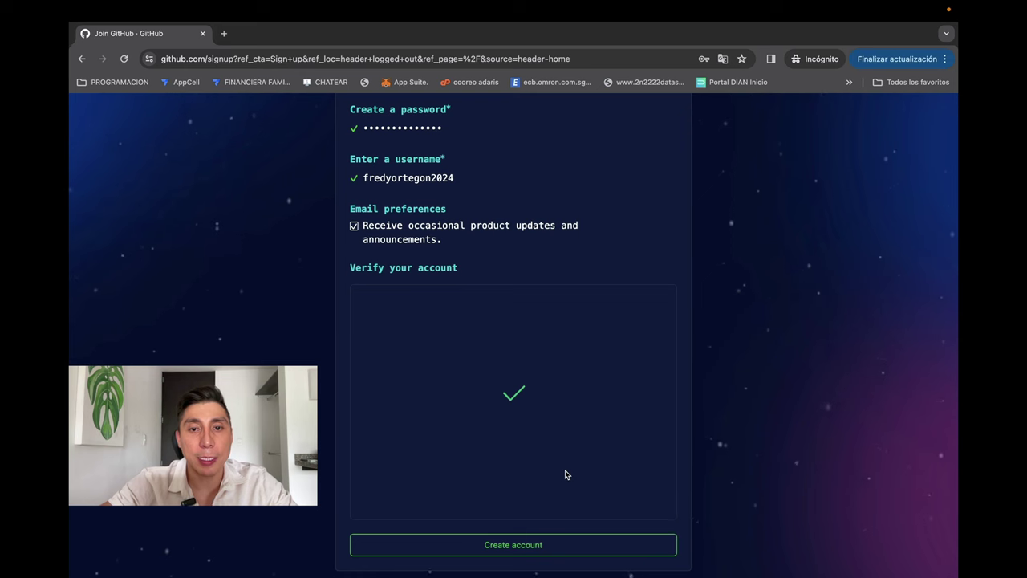
{"action": "left_click", "coordinate": [513, 553]}
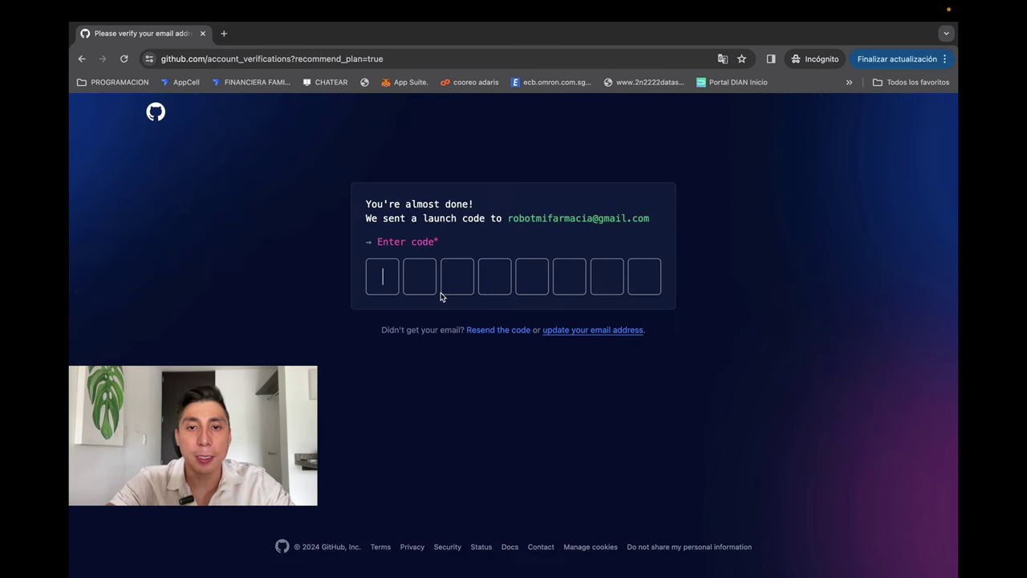
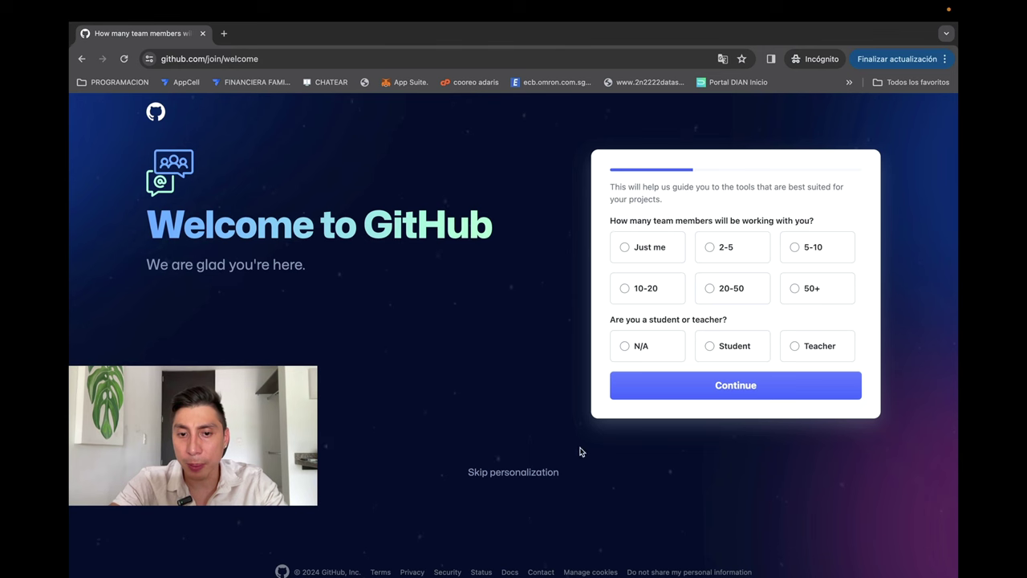
- Enter the emailed launch code, skip personalization, and open a new browser tab
{"action": "left_click", "coordinate": [519, 473]}
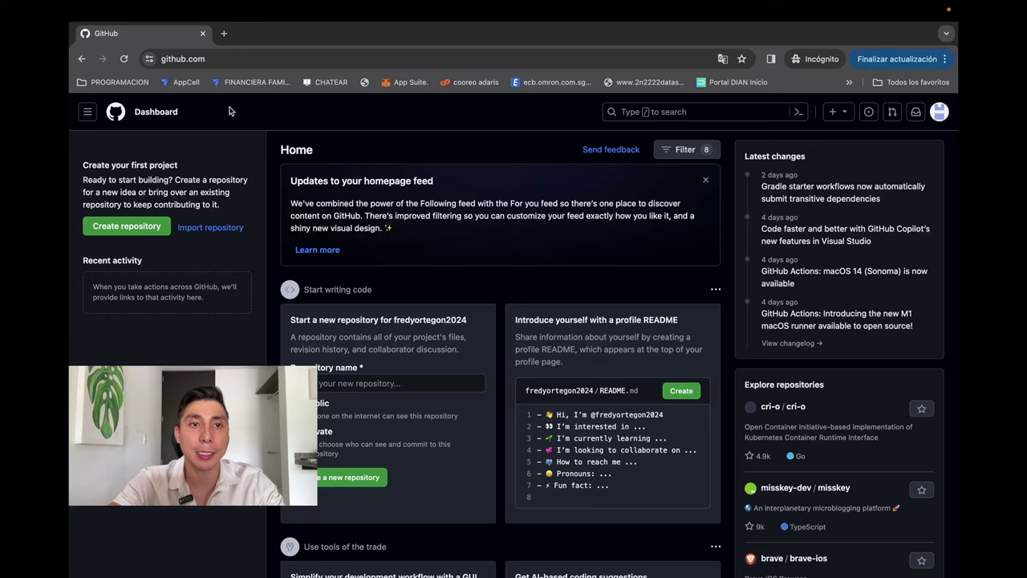
{"action": "left_click", "coordinate": [224, 33]}
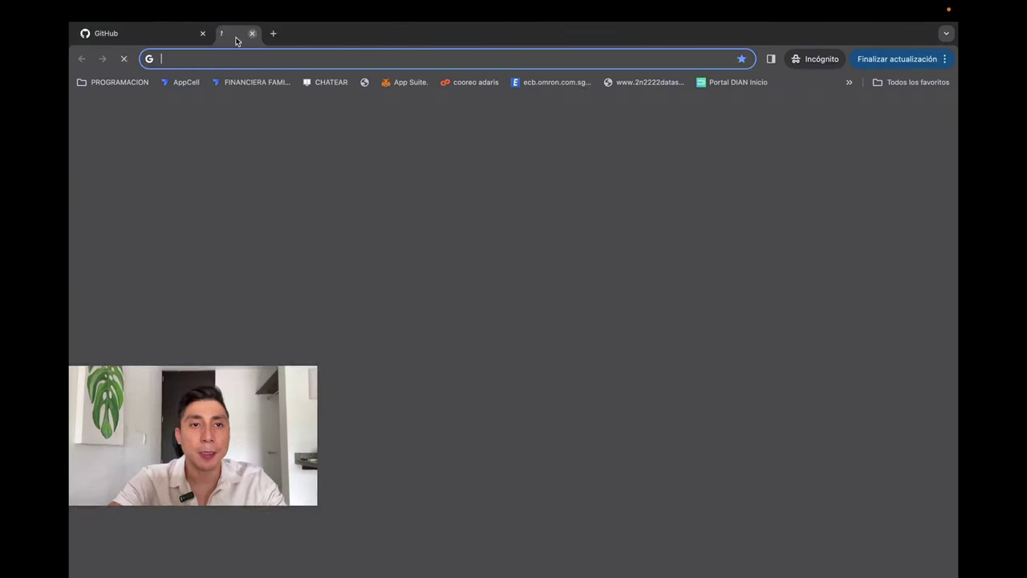
- Load the invoice repository page and confirm the new account is signed in
{"action": "type", "text": "https://github.com/fredyortegon30/invoice"}
{"action": "key", "text": "Return"}
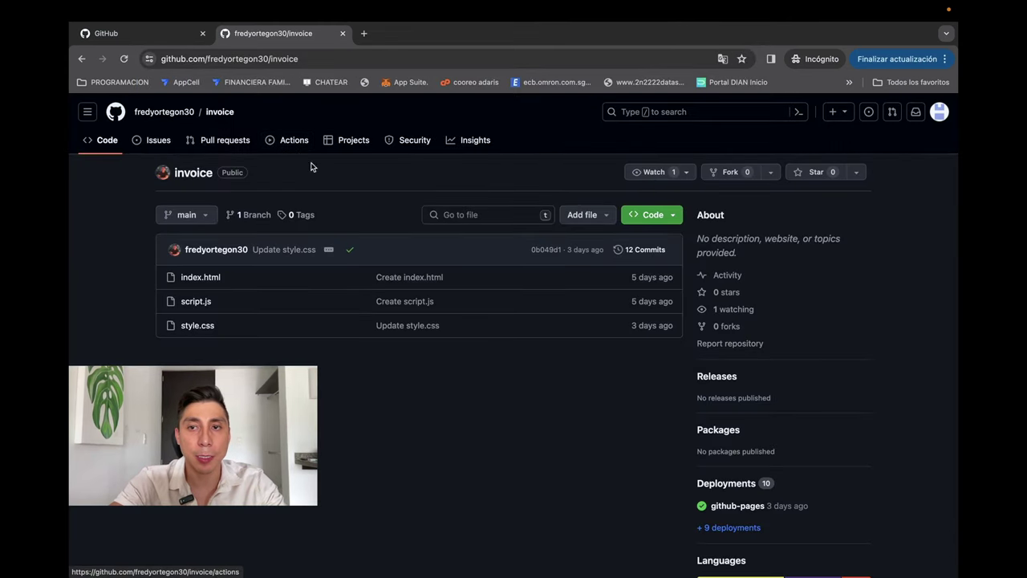
{"action": "left_click", "coordinate": [940, 112]}
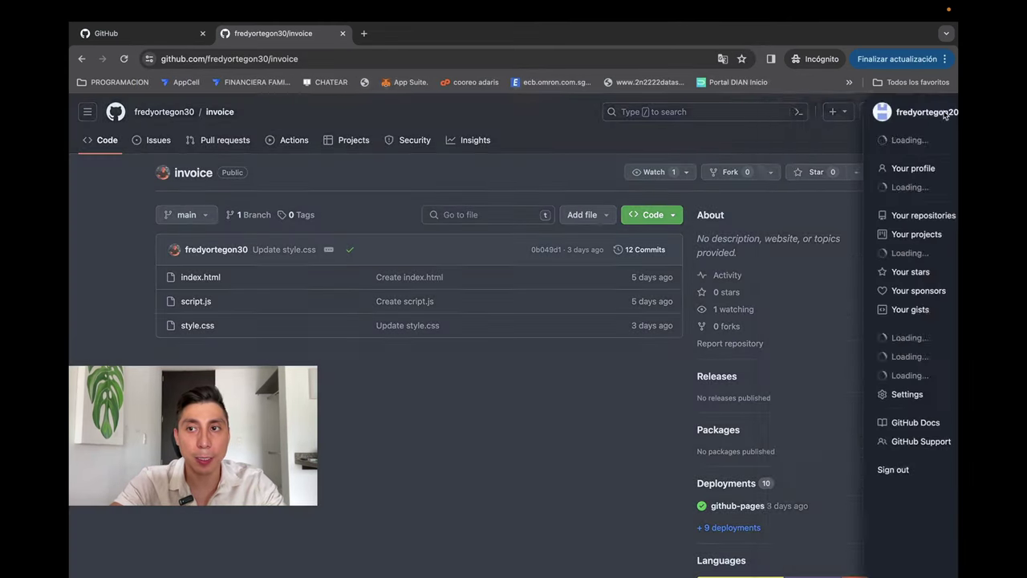
{"action": "left_click", "coordinate": [938, 115]}
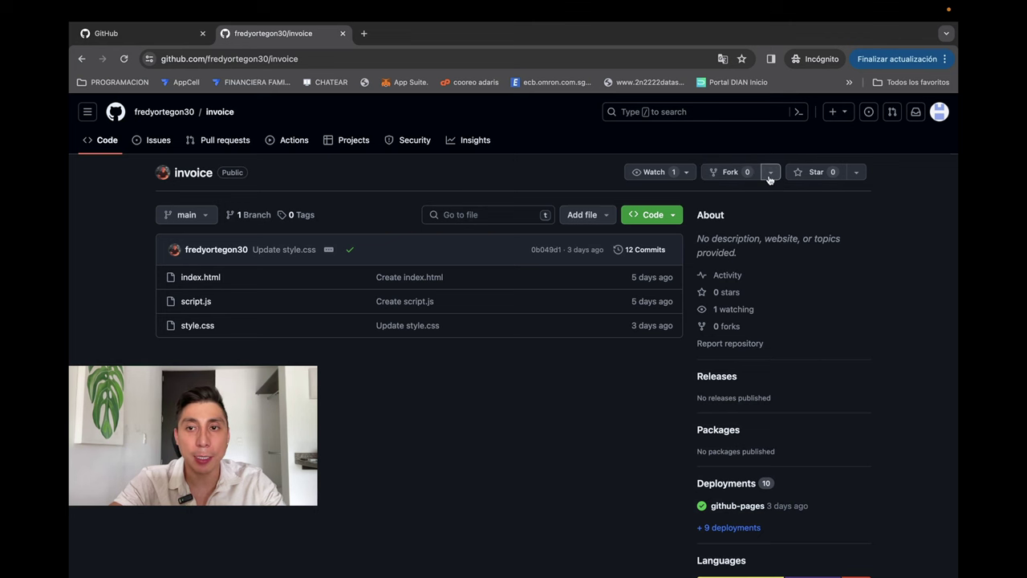
- Create a new fork of the repository named 'invoice' under the new account
{"action": "left_click", "coordinate": [769, 173]}
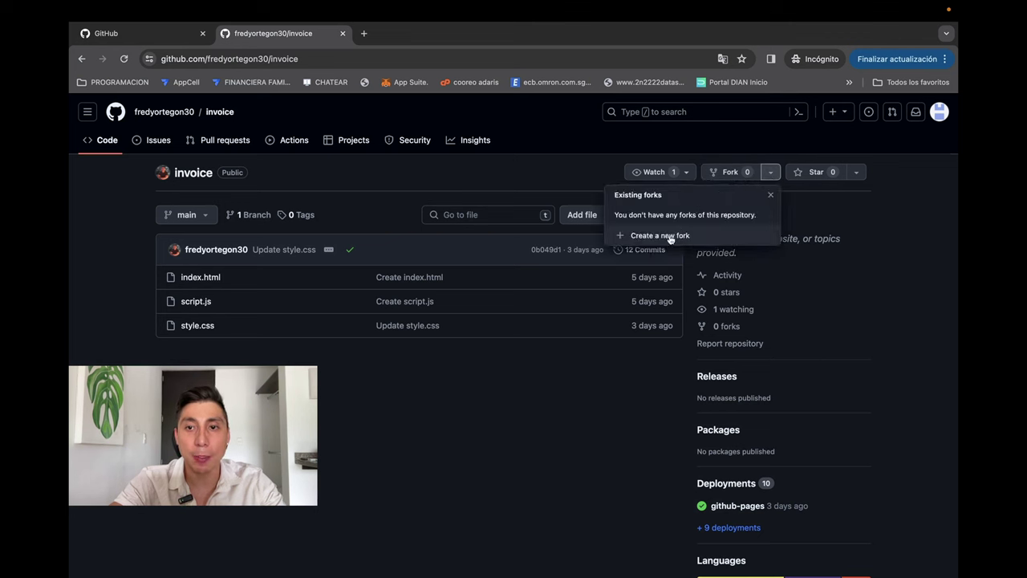
{"action": "left_click", "coordinate": [665, 236]}
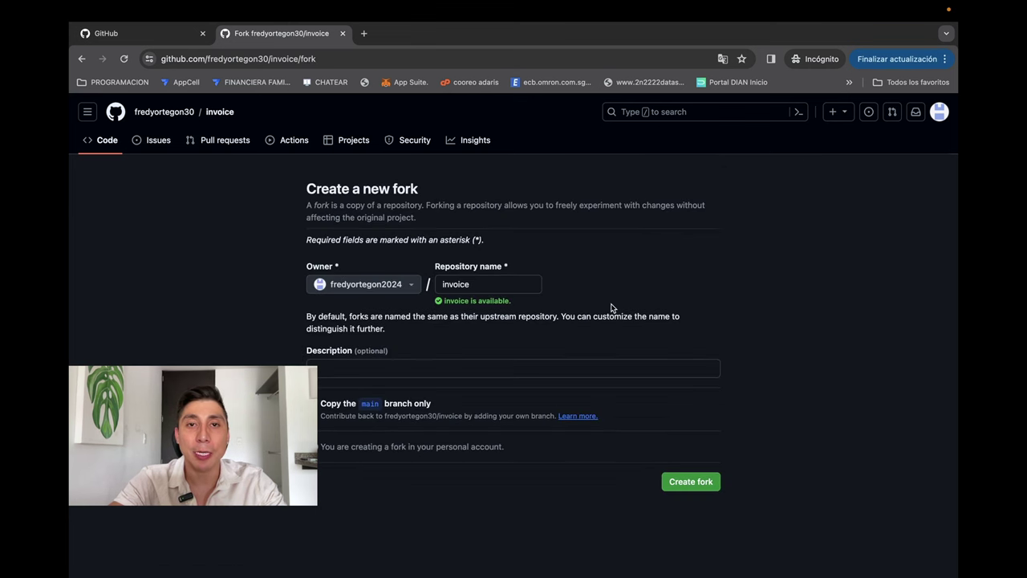
{"action": "left_click", "coordinate": [502, 284]}
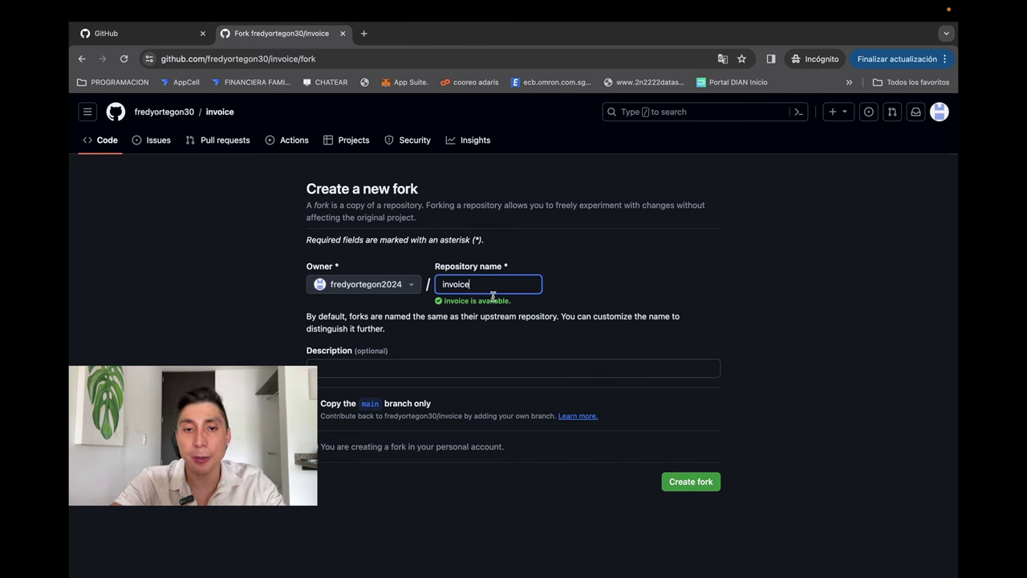
{"action": "left_click", "coordinate": [474, 369]}
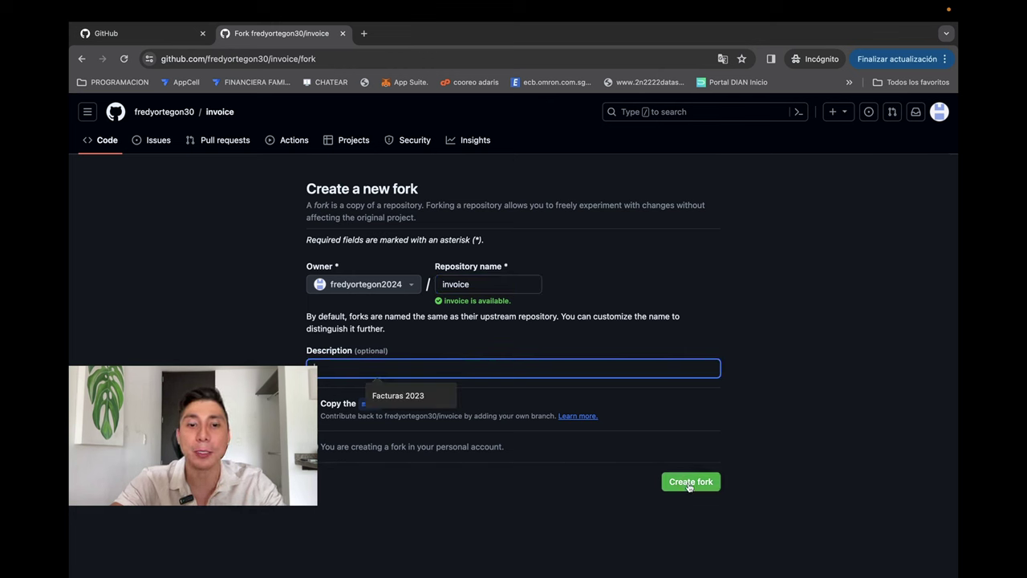
{"action": "left_click", "coordinate": [590, 565]}
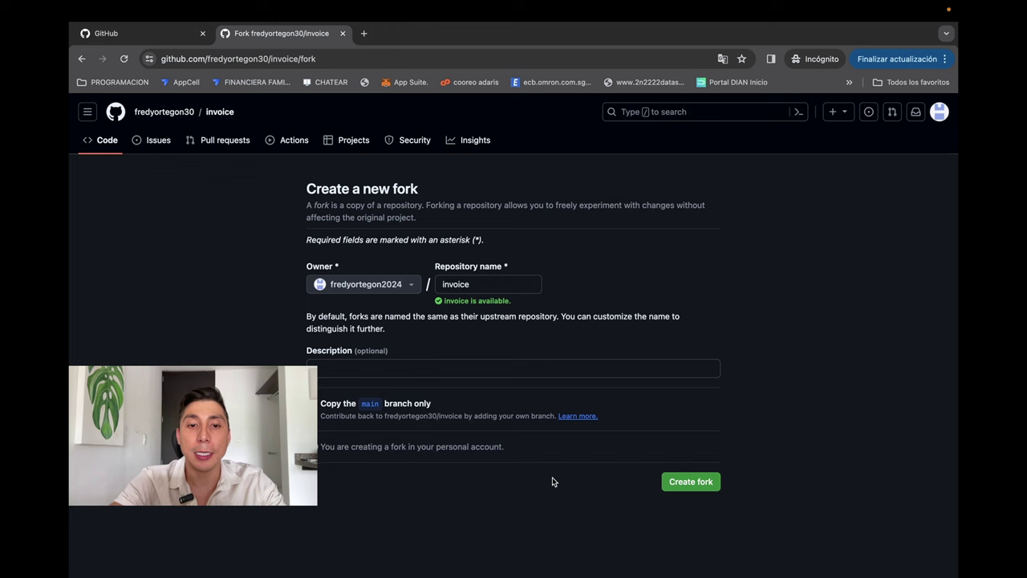
{"action": "left_click", "coordinate": [689, 488]}
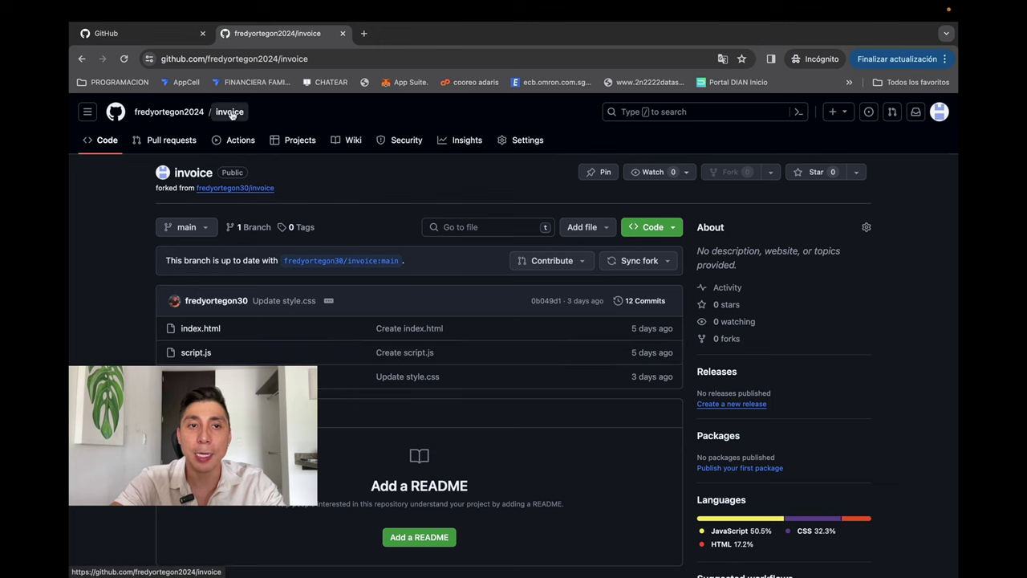
{"action": "left_click", "coordinate": [544, 144]}
- Set the GitHub Pages source to branch main, folder / (root), and save
{"action": "scroll", "coordinate": [468, 254], "scroll_direction": "down", "scroll_amount": 2}
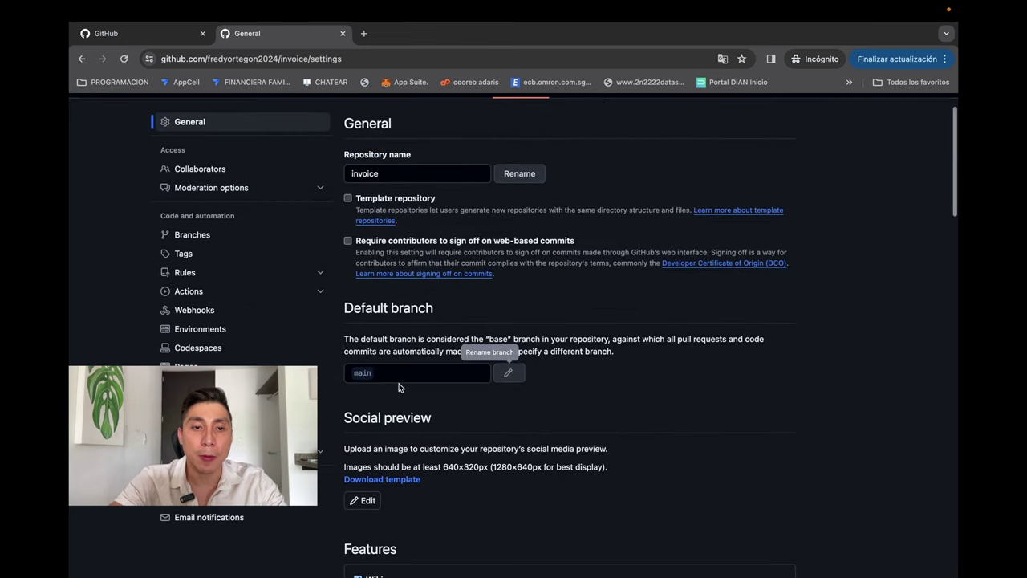
{"action": "left_click", "coordinate": [186, 366]}
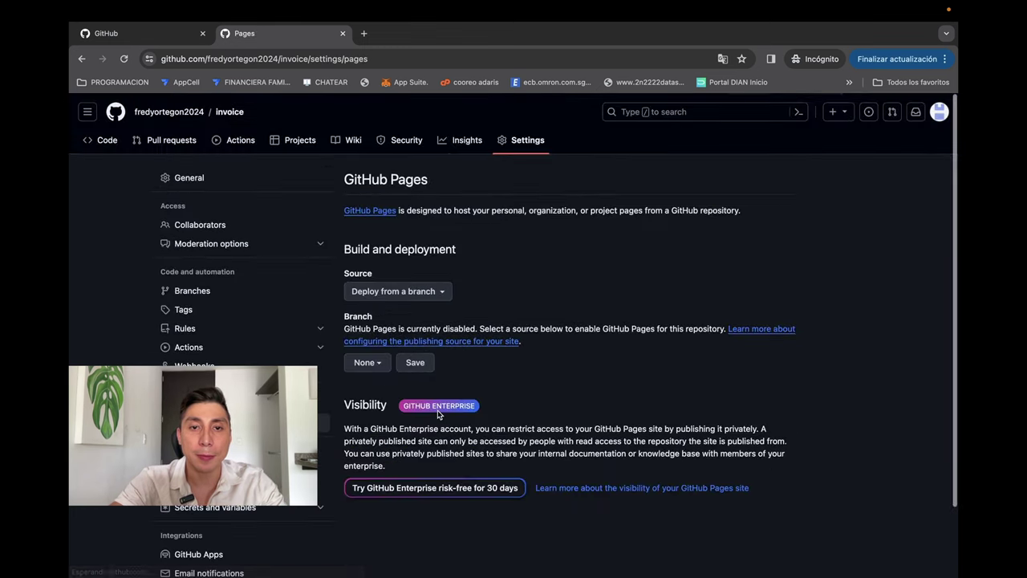
{"action": "left_click", "coordinate": [376, 365]}
{"action": "left_click", "coordinate": [394, 432]}
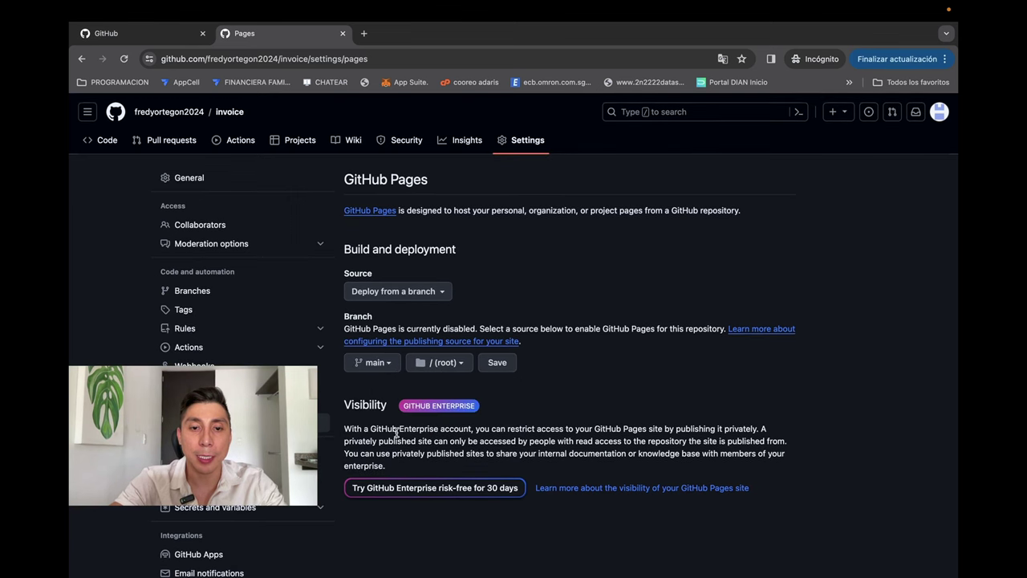
{"action": "left_click", "coordinate": [498, 363]}
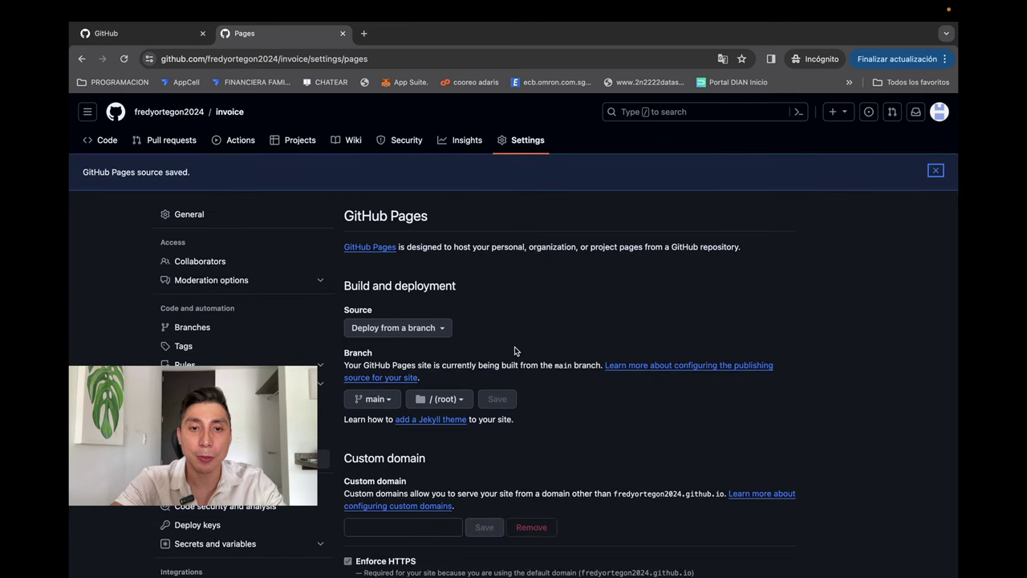
{"action": "scroll", "coordinate": [515, 350], "scroll_direction": "down", "scroll_amount": 1}
{"action": "scroll", "coordinate": [515, 351], "scroll_direction": "up", "scroll_amount": 1}
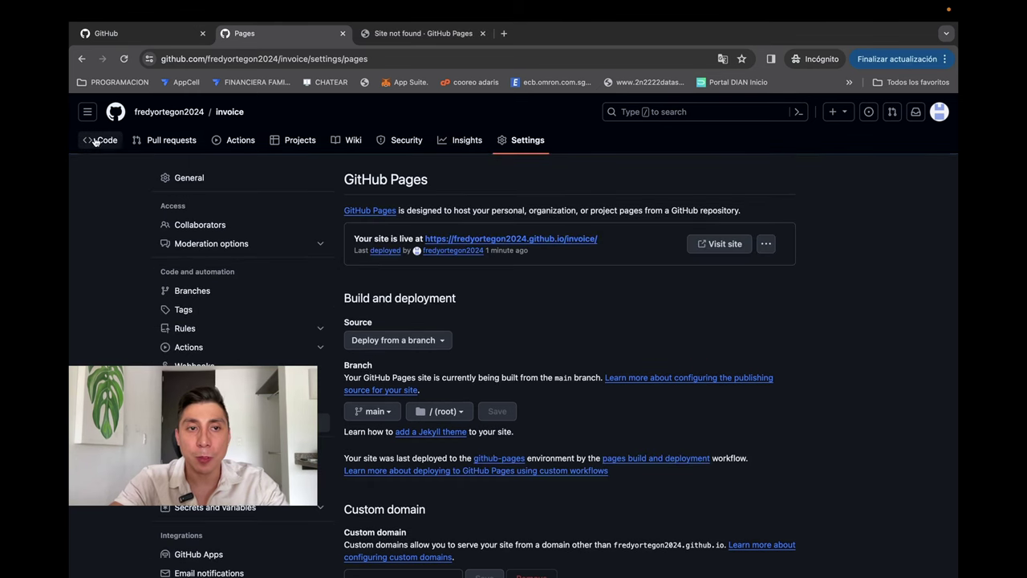
- Reopen the Pages settings and visit the published invoice site
{"action": "left_click", "coordinate": [464, 141]}
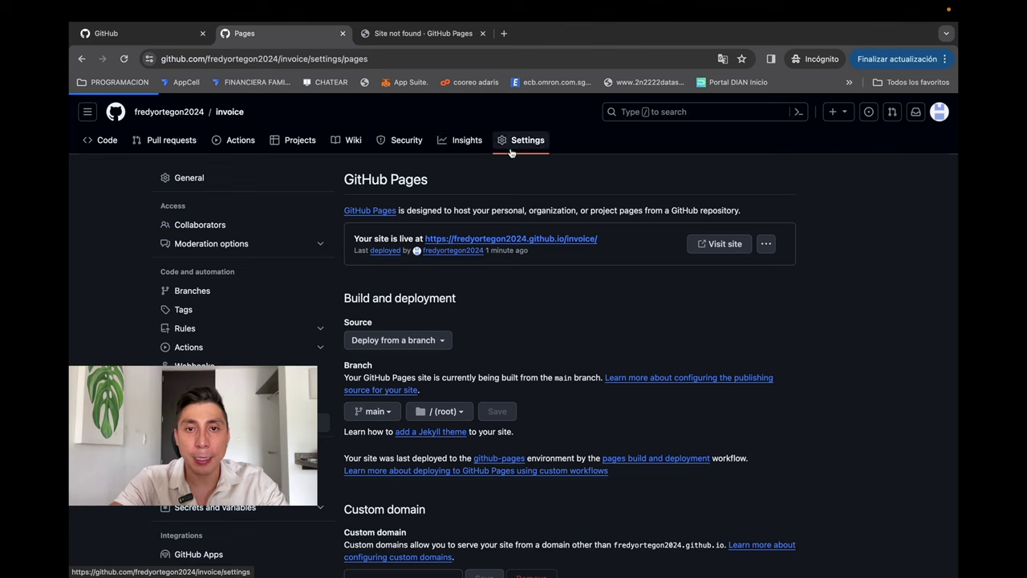
{"action": "left_click", "coordinate": [520, 143]}
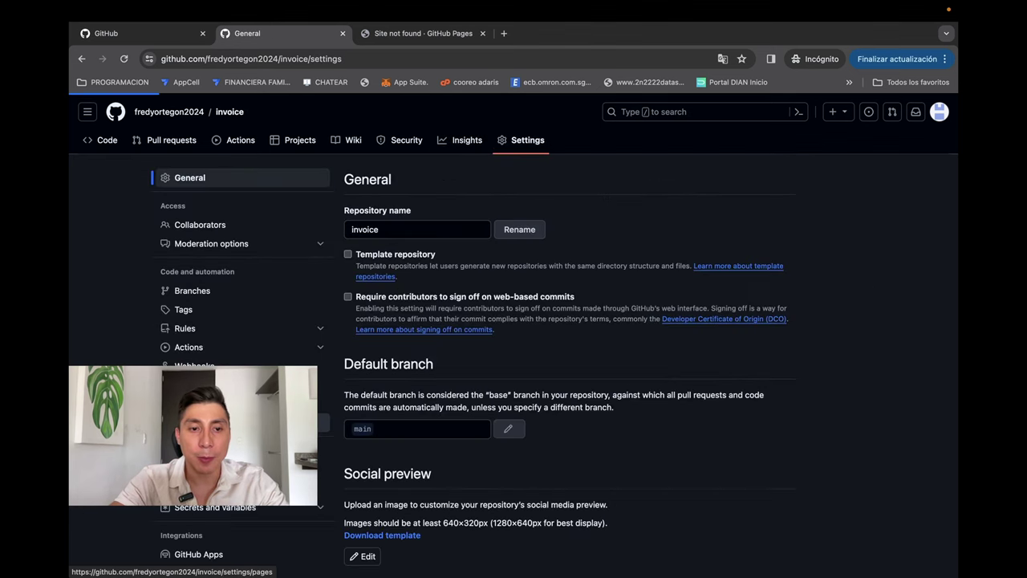
{"action": "left_click", "coordinate": [192, 422]}
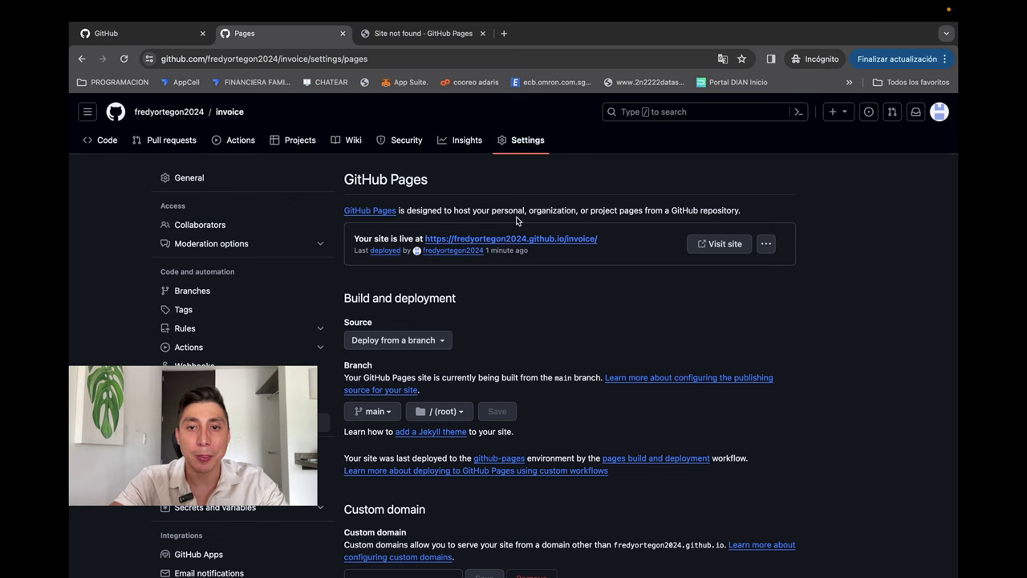
{"action": "left_click", "coordinate": [725, 244]}
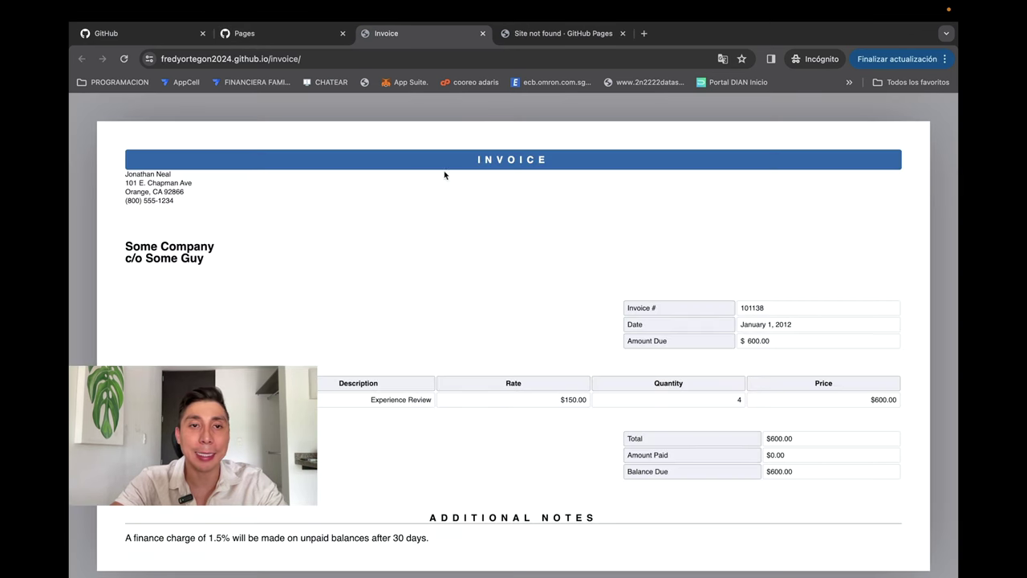
- Compare the live invoice site against the repository's code tab several times, ending on GitHub
{"action": "left_click", "coordinate": [244, 33]}
{"action": "left_click", "coordinate": [140, 33]}
{"action": "left_click", "coordinate": [244, 33]}
{"action": "left_click", "coordinate": [100, 140]}
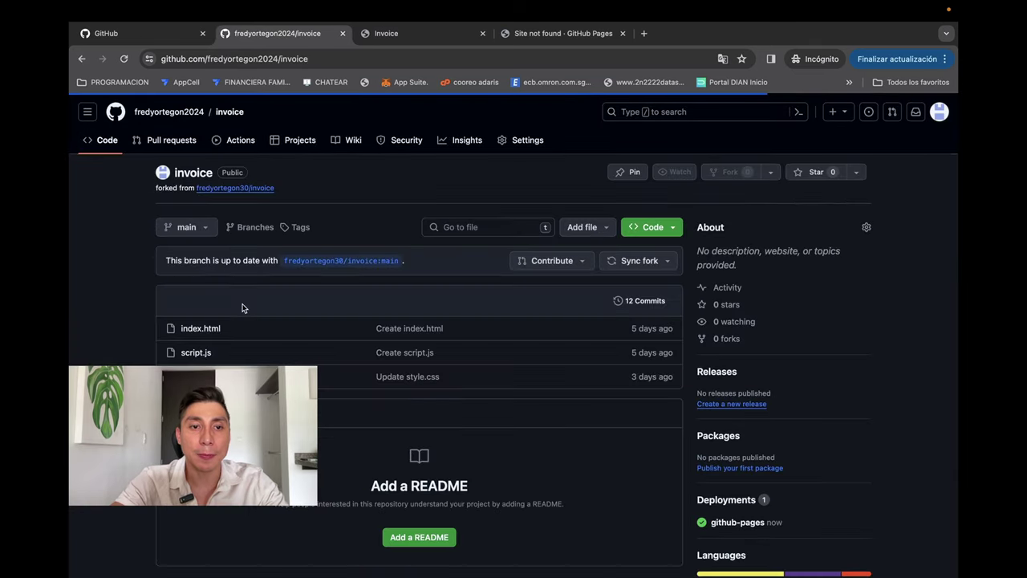
{"action": "left_click", "coordinate": [400, 33]}
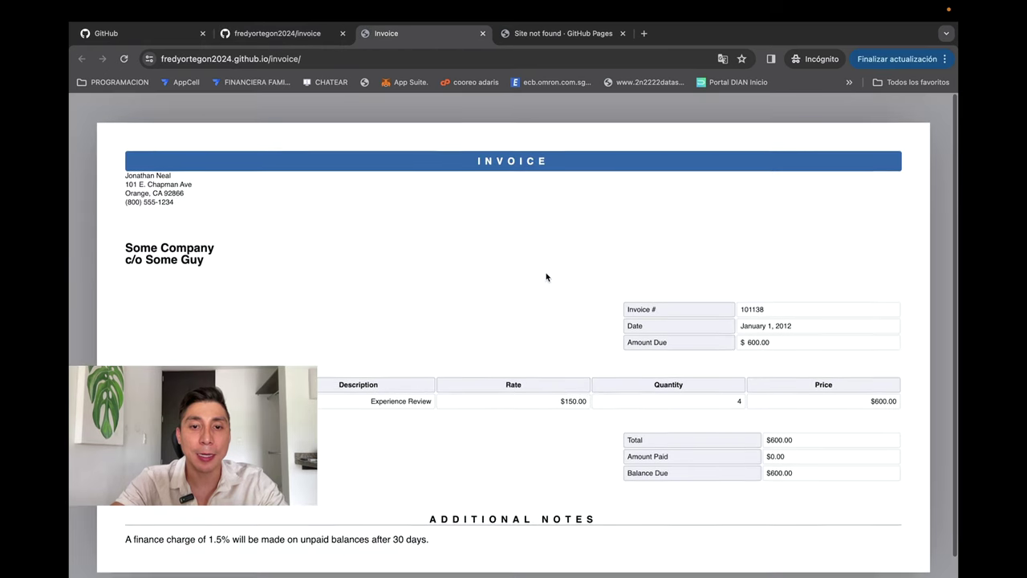
{"action": "left_click", "coordinate": [298, 36]}
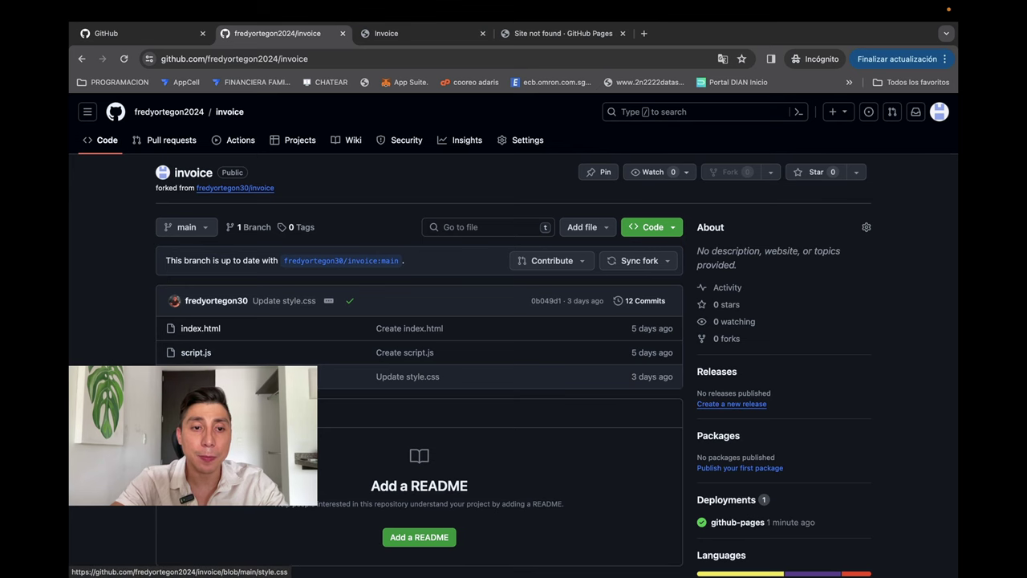
{"action": "left_click", "coordinate": [409, 33]}
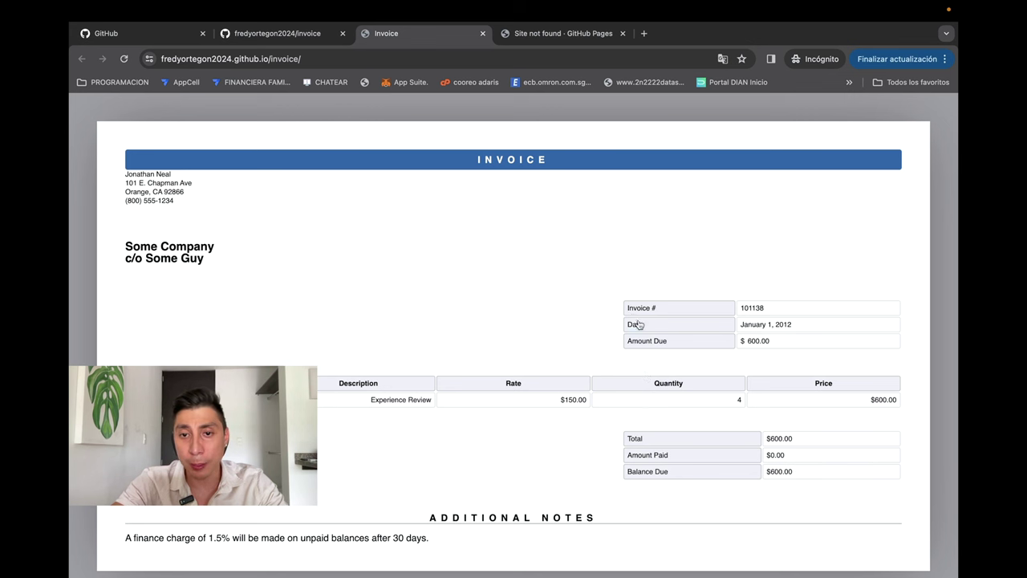
{"action": "left_click", "coordinate": [283, 36]}
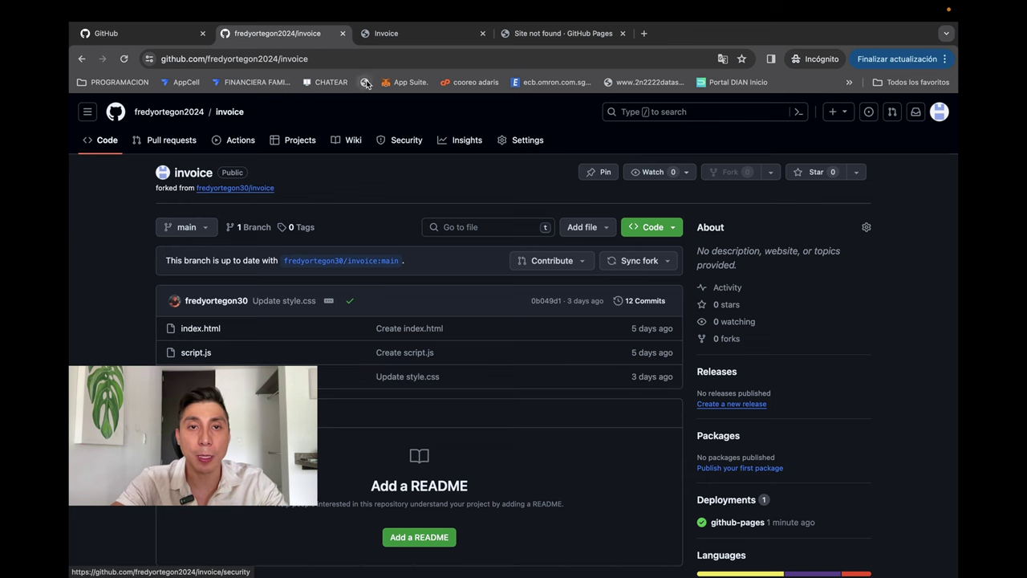
{"action": "left_click", "coordinate": [408, 41]}
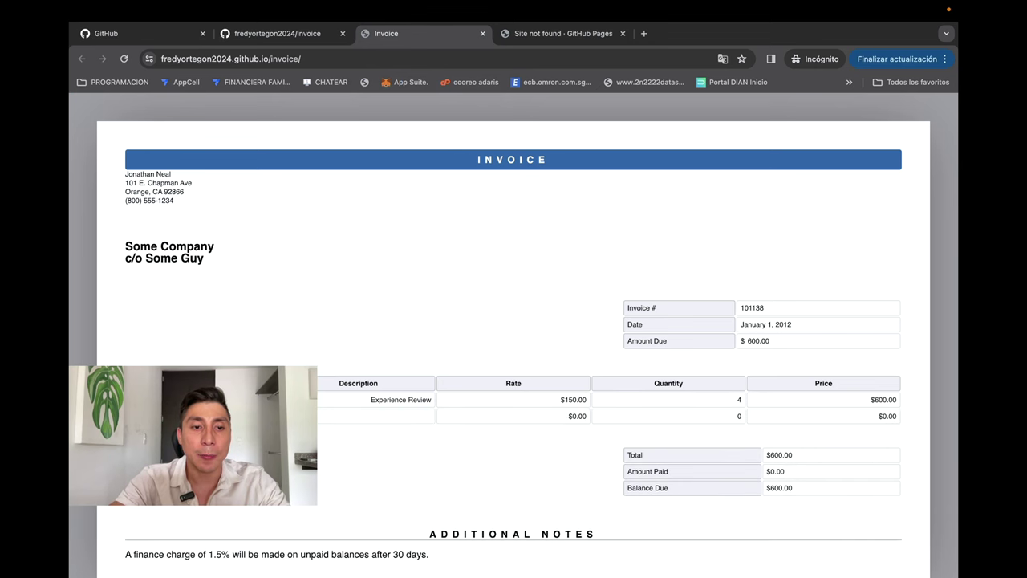
{"action": "scroll", "coordinate": [398, 403], "scroll_direction": "down", "scroll_amount": 1}
{"action": "scroll", "coordinate": [399, 403], "scroll_direction": "up", "scroll_amount": 1}
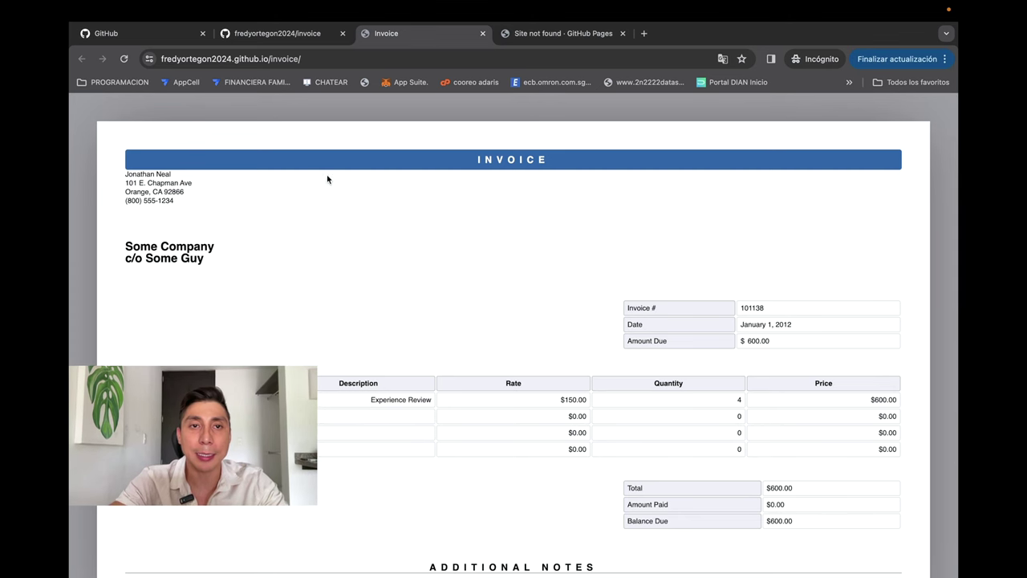
{"action": "left_click", "coordinate": [297, 36]}
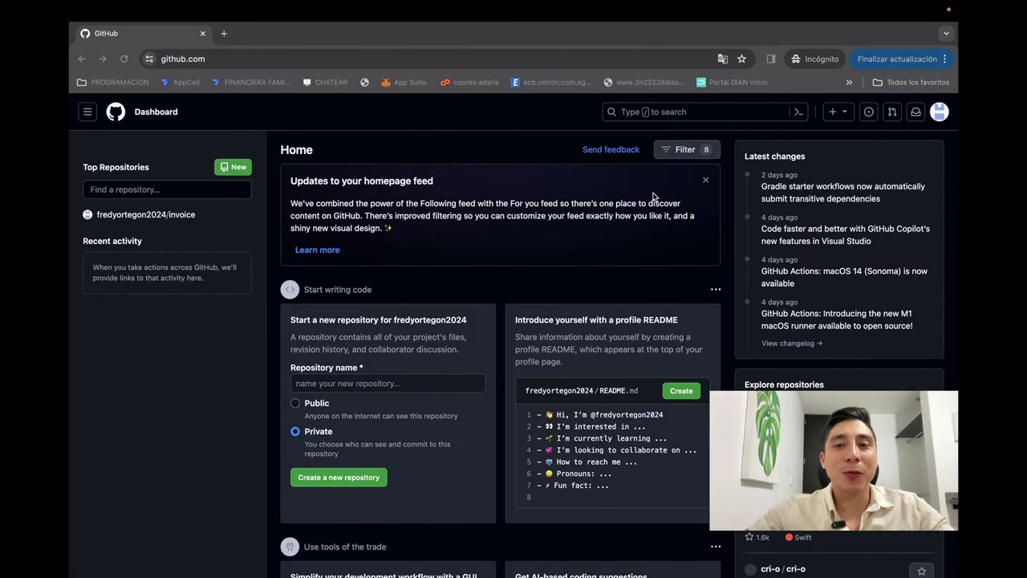
- Open the forked invoice repository from the dashboard's Top Repositories list
{"action": "left_click", "coordinate": [653, 197]}
{"action": "left_click", "coordinate": [84, 113]}
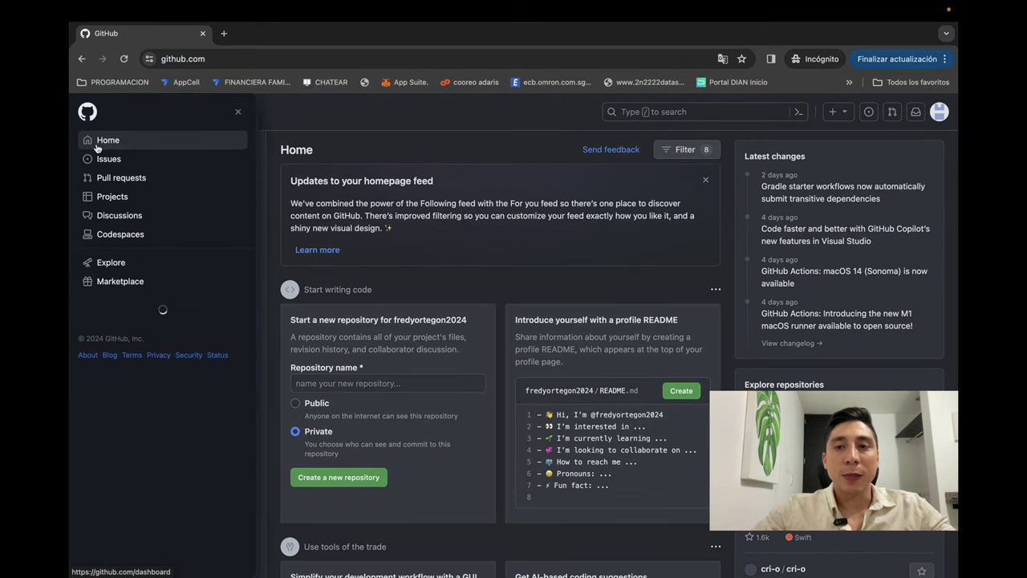
{"action": "left_click", "coordinate": [388, 144]}
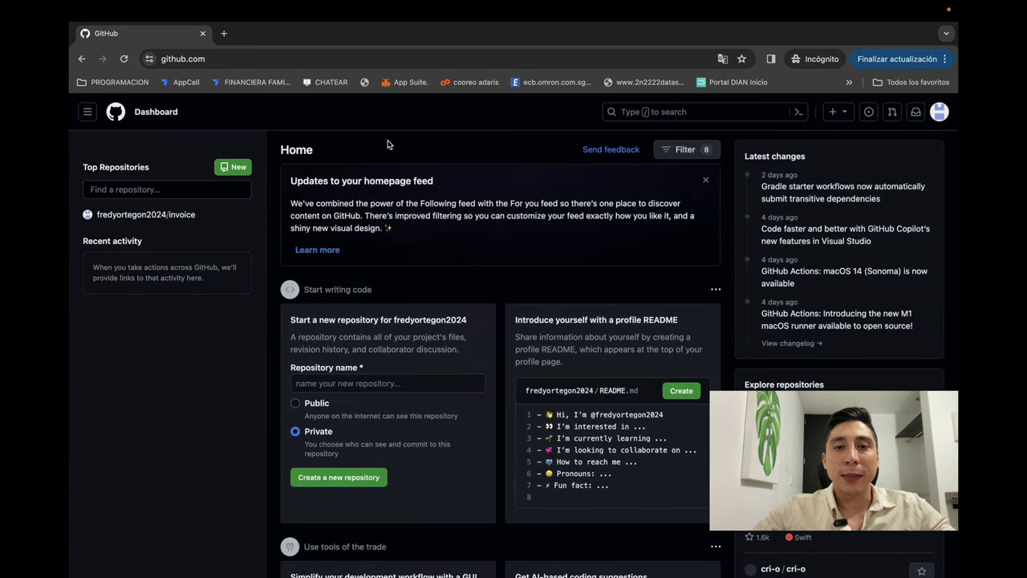
{"action": "left_click", "coordinate": [179, 220]}
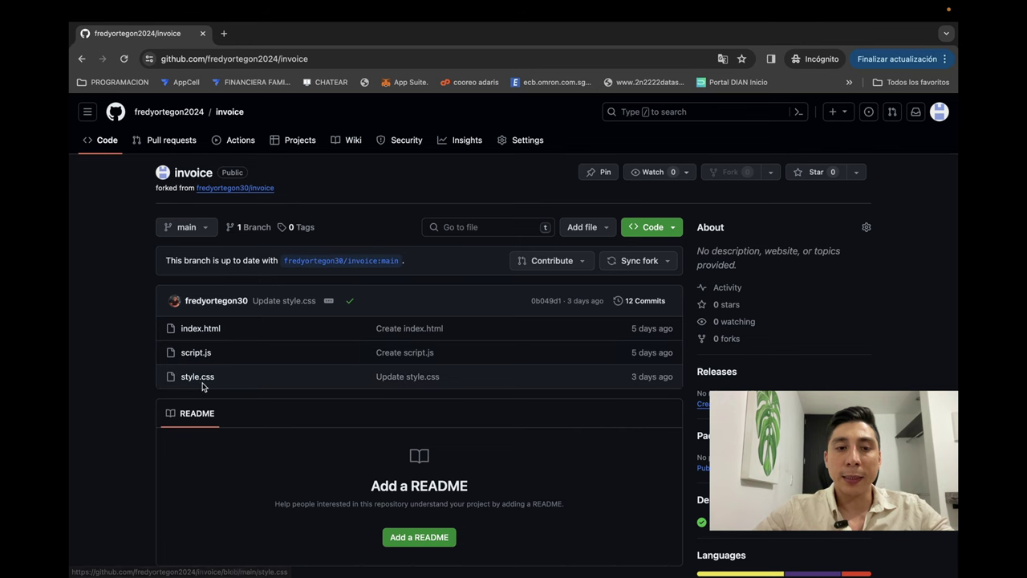
- Read through style.css, then return to the file list and review index.html
{"action": "left_click", "coordinate": [207, 381]}
{"action": "scroll", "coordinate": [431, 398], "scroll_direction": "down", "scroll_amount": 2}
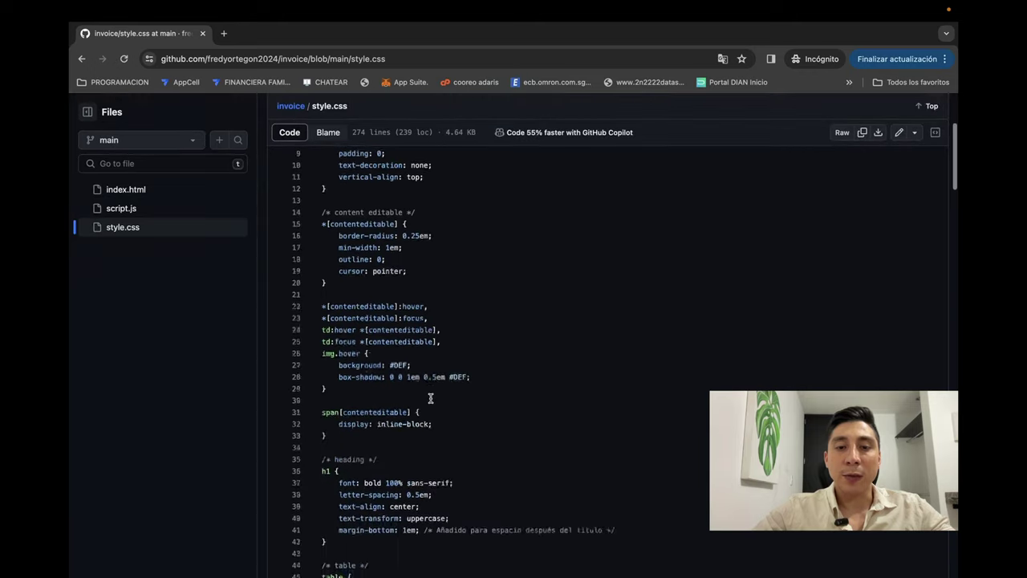
{"action": "scroll", "coordinate": [431, 398], "scroll_direction": "down", "scroll_amount": 3}
{"action": "scroll", "coordinate": [431, 399], "scroll_direction": "down", "scroll_amount": 3}
{"action": "scroll", "coordinate": [431, 399], "scroll_direction": "down", "scroll_amount": 3}
{"action": "key", "text": "super+Left"}
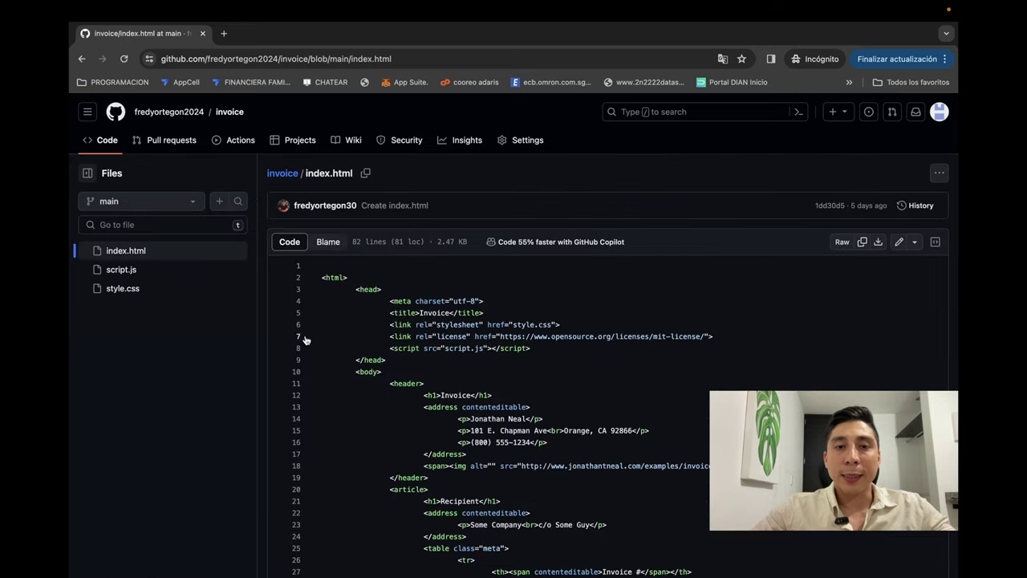
{"action": "scroll", "coordinate": [396, 385], "scroll_direction": "down", "scroll_amount": 2}
{"action": "scroll", "coordinate": [397, 385], "scroll_direction": "down", "scroll_amount": 3}
{"action": "scroll", "coordinate": [397, 385], "scroll_direction": "up", "scroll_amount": 5}
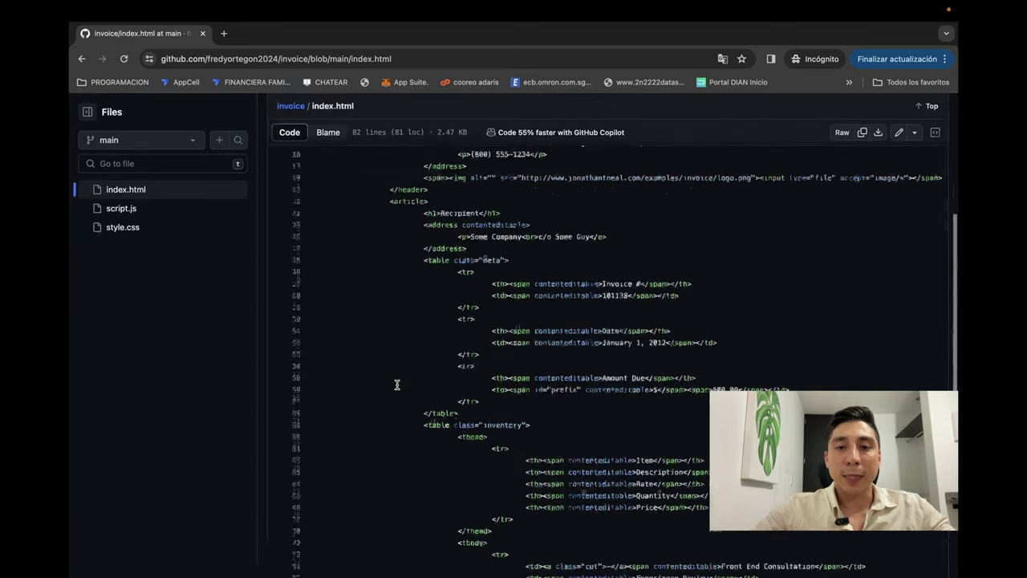
{"action": "scroll", "coordinate": [396, 385], "scroll_direction": "up", "scroll_amount": 3}
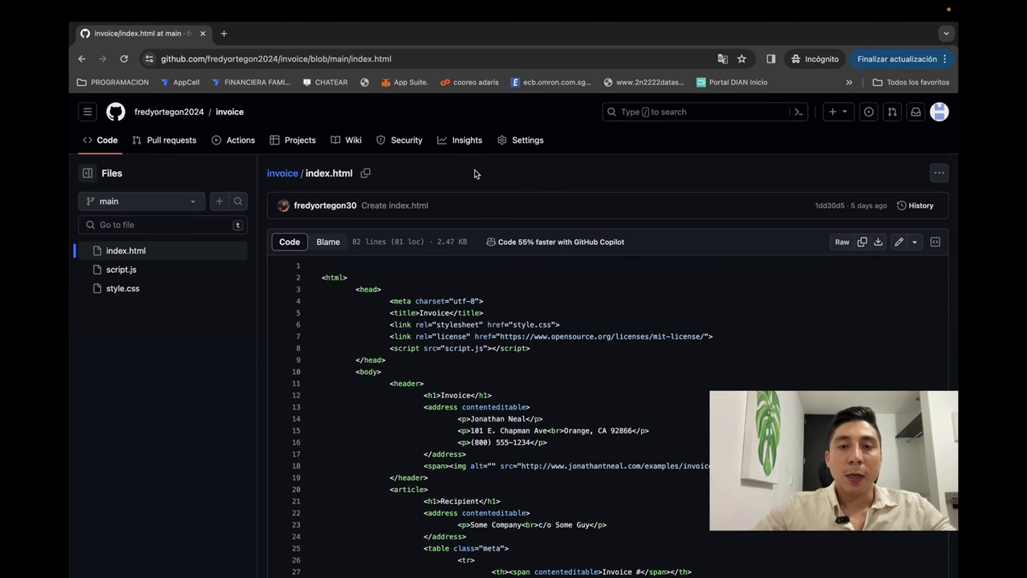
- Launch the live invoice site from Settings > Pages via Visit site
{"action": "left_click", "coordinate": [518, 143]}
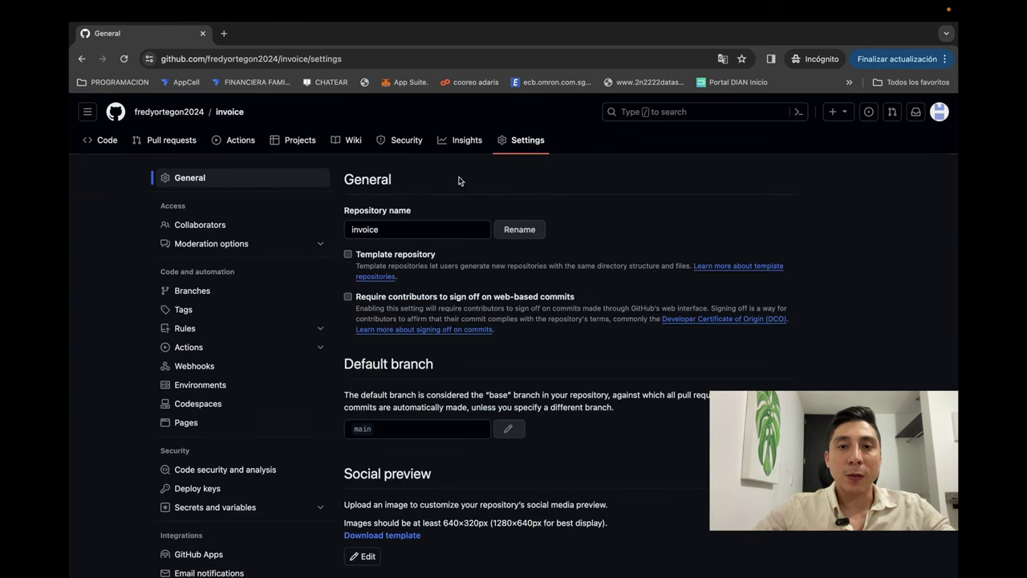
{"action": "left_click", "coordinate": [187, 429]}
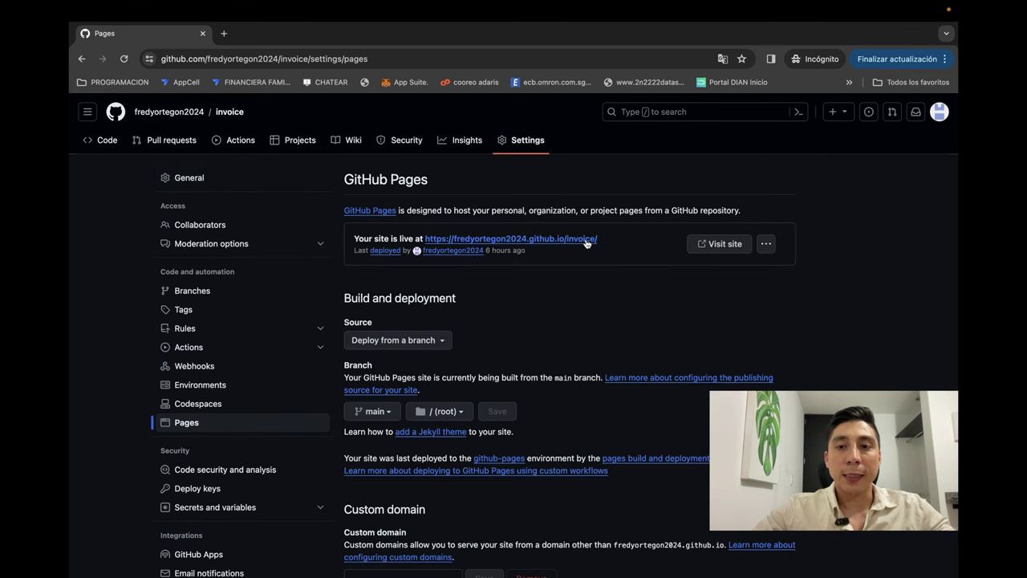
{"action": "left_click", "coordinate": [722, 245]}
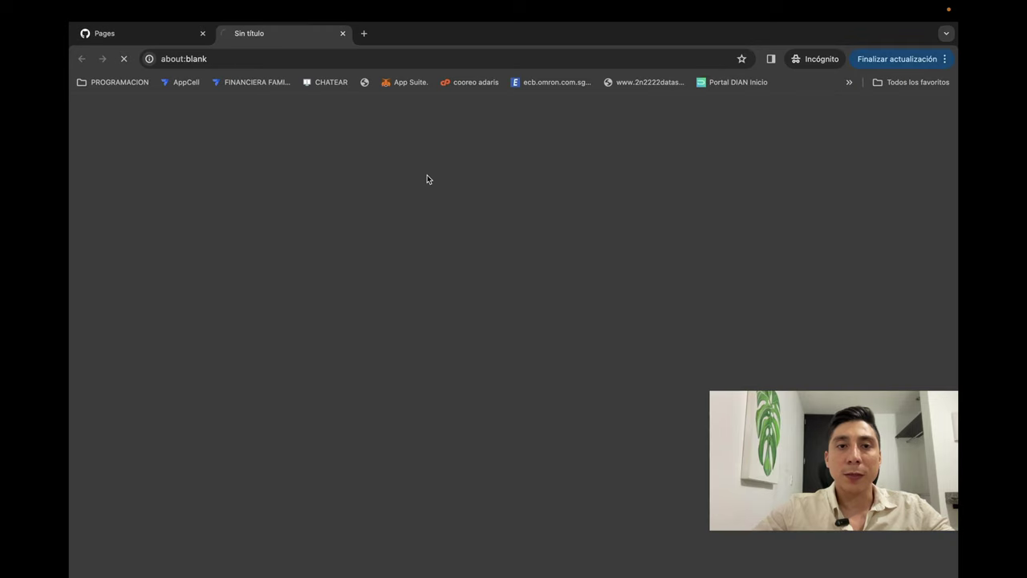
- Load the published stylesheet at the site's /invoice/style.css address and scroll through it
{"action": "left_click", "coordinate": [344, 59]}
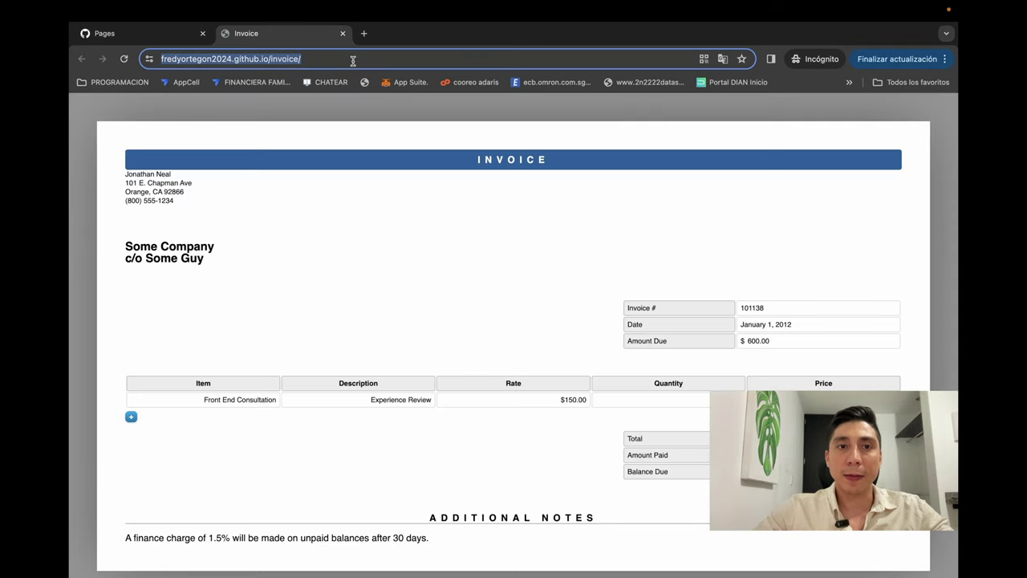
{"action": "left_click", "coordinate": [352, 60]}
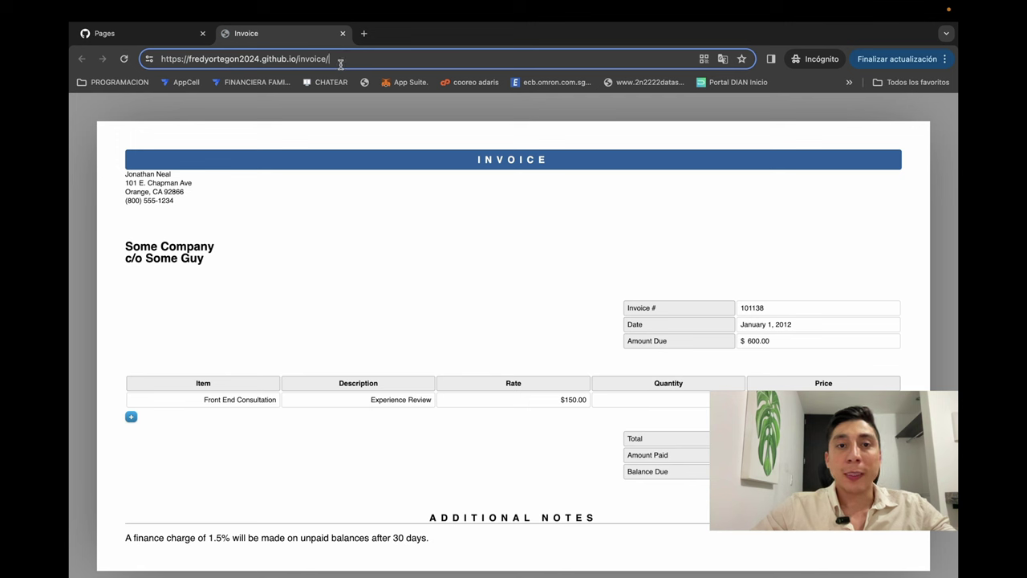
{"action": "type", "text": "stile"}
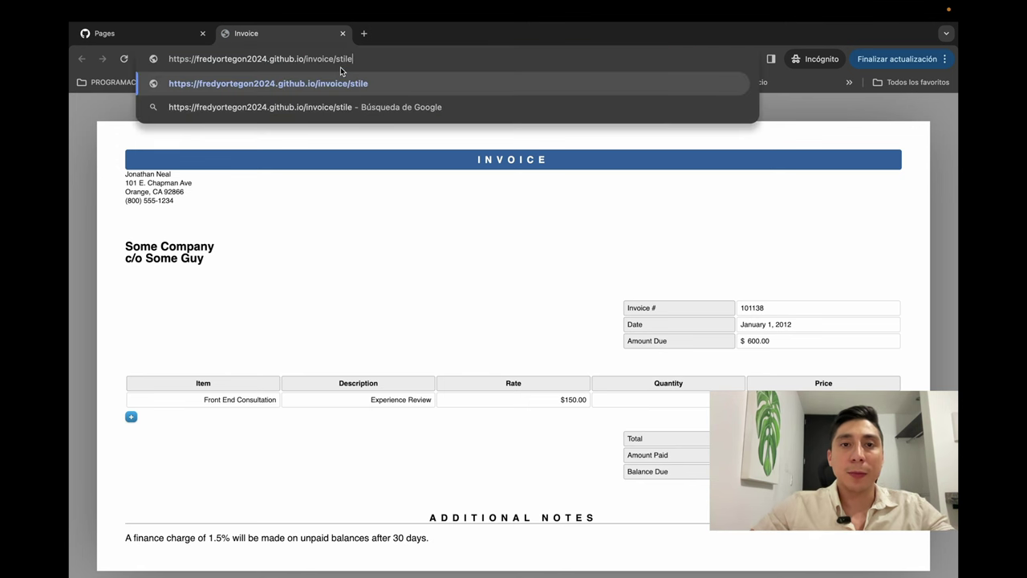
{"action": "key", "text": "BackSpace"}
{"action": "key", "text": "BackSpace"}
{"action": "key", "text": "BackSpace"}
{"action": "type", "text": "yle.css"}
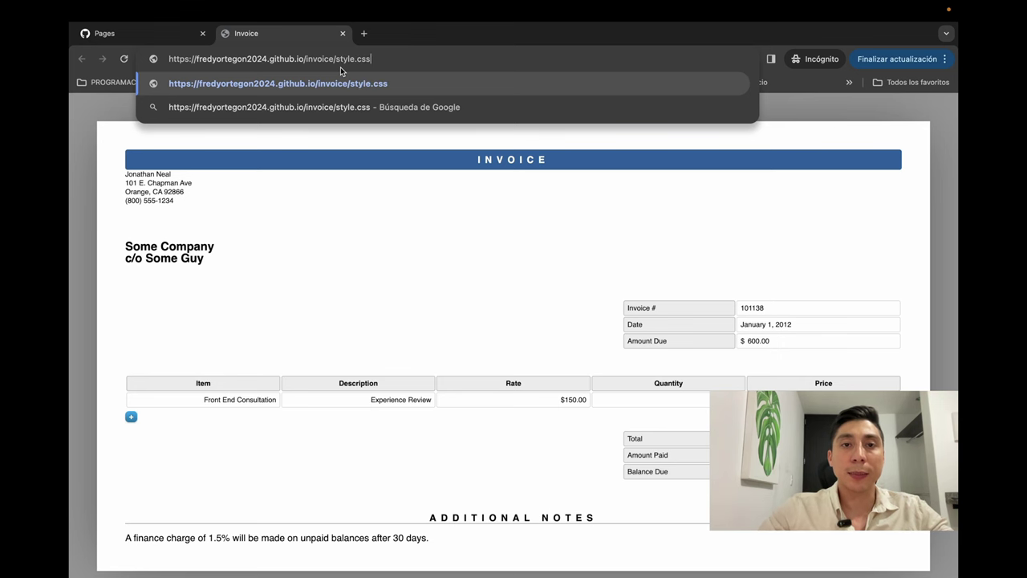
{"action": "key", "text": "Return"}
{"action": "scroll", "coordinate": [155, 177], "scroll_direction": "down", "scroll_amount": 3}
{"action": "scroll", "coordinate": [155, 177], "scroll_direction": "down", "scroll_amount": 5}
{"action": "scroll", "coordinate": [155, 176], "scroll_direction": "down", "scroll_amount": 10}
{"action": "scroll", "coordinate": [155, 178], "scroll_direction": "up", "scroll_amount": 15}
{"action": "scroll", "coordinate": [155, 176], "scroll_direction": "up", "scroll_amount": 5}
- Check the stylesheet's full address, then switch to the AppSheet editor space
{"action": "left_click", "coordinate": [361, 57]}
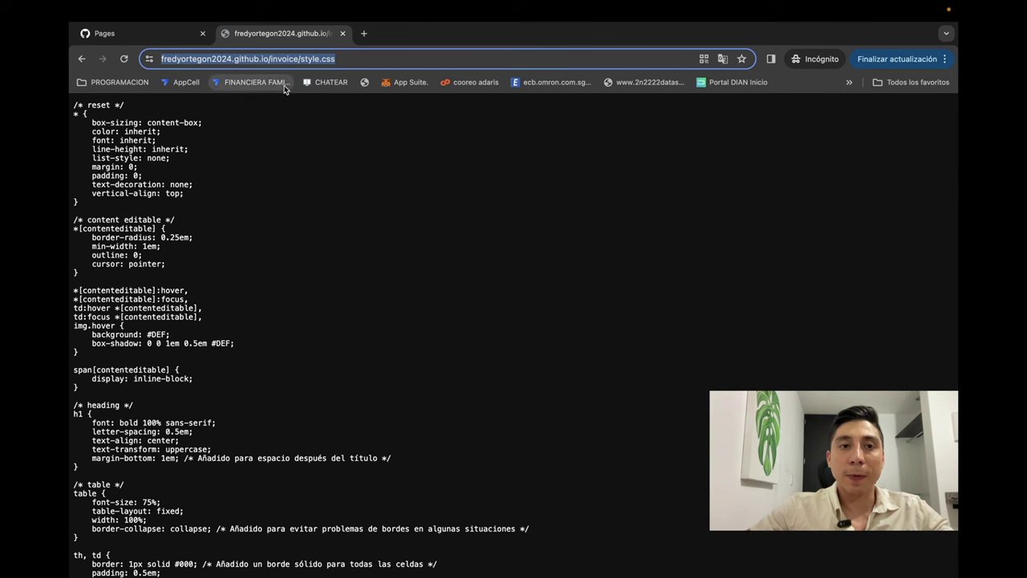
{"action": "left_click", "coordinate": [365, 59]}
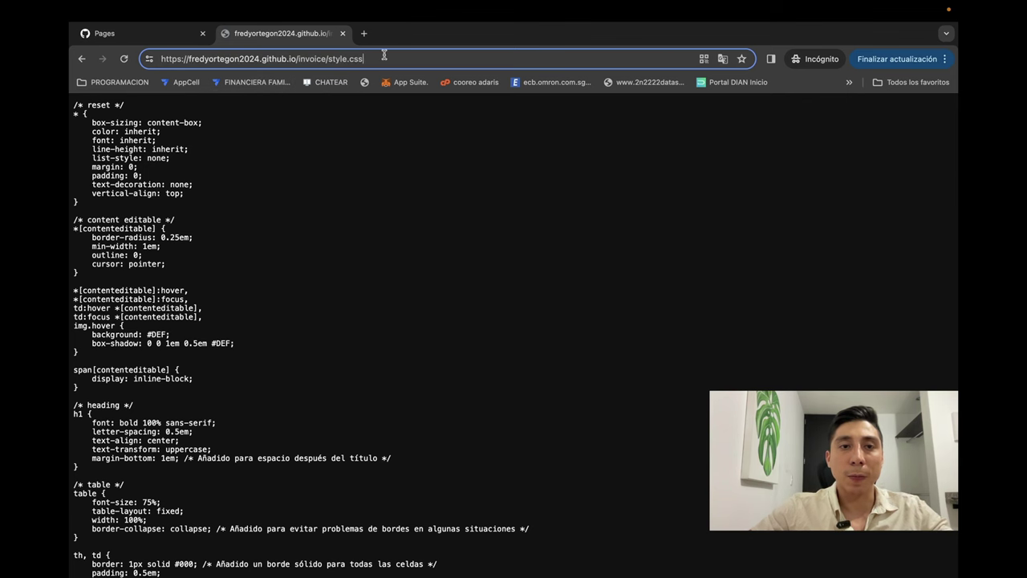
{"action": "key", "text": "ctrl+Left"}
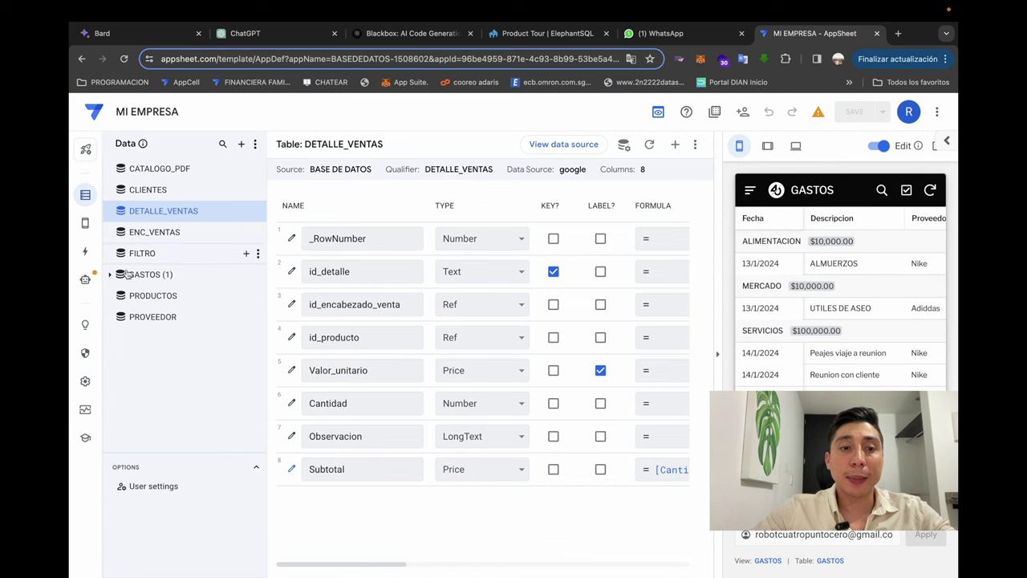
- Open the GENERAR TICKET bot and inspect its trigger event and email step
{"action": "left_click", "coordinate": [85, 278]}
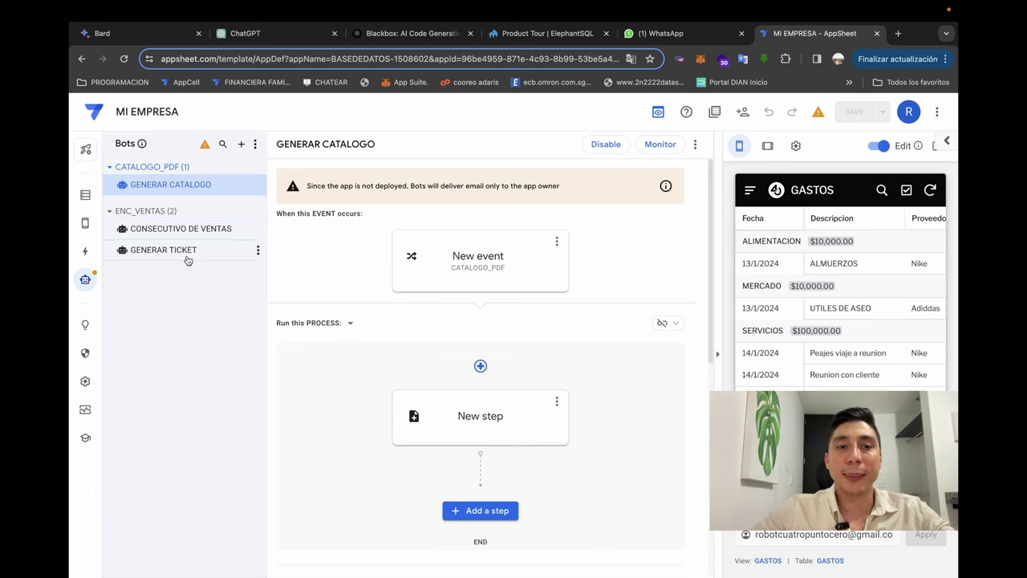
{"action": "left_click", "coordinate": [186, 255]}
{"action": "left_click", "coordinate": [452, 269]}
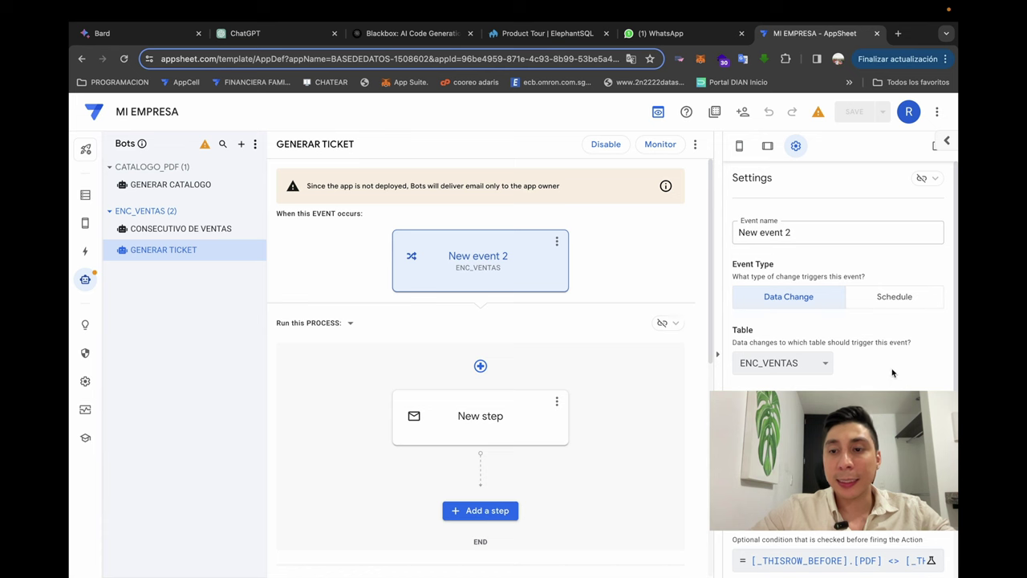
{"action": "scroll", "coordinate": [891, 373], "scroll_direction": "down", "scroll_amount": 3}
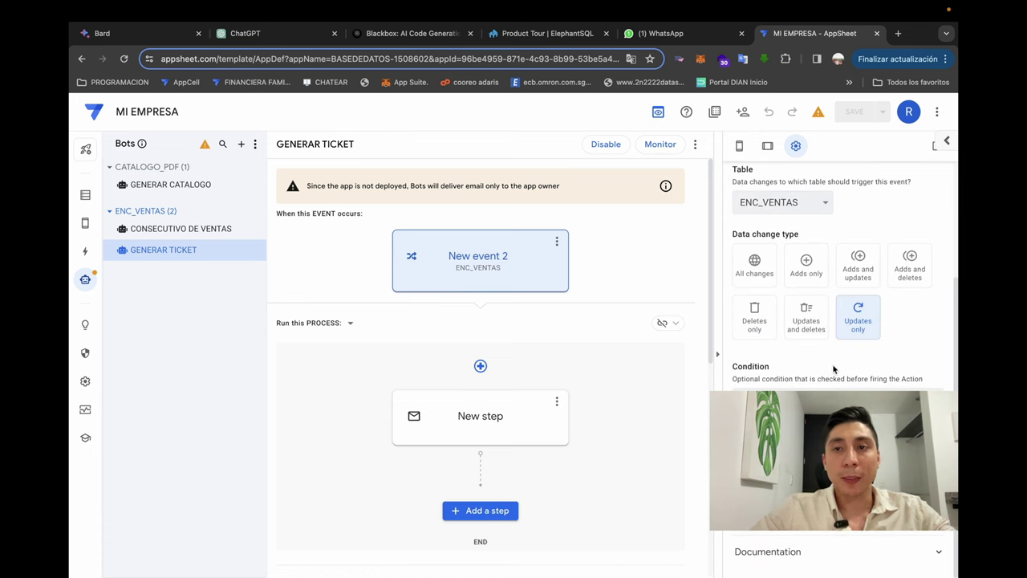
{"action": "left_click", "coordinate": [486, 421]}
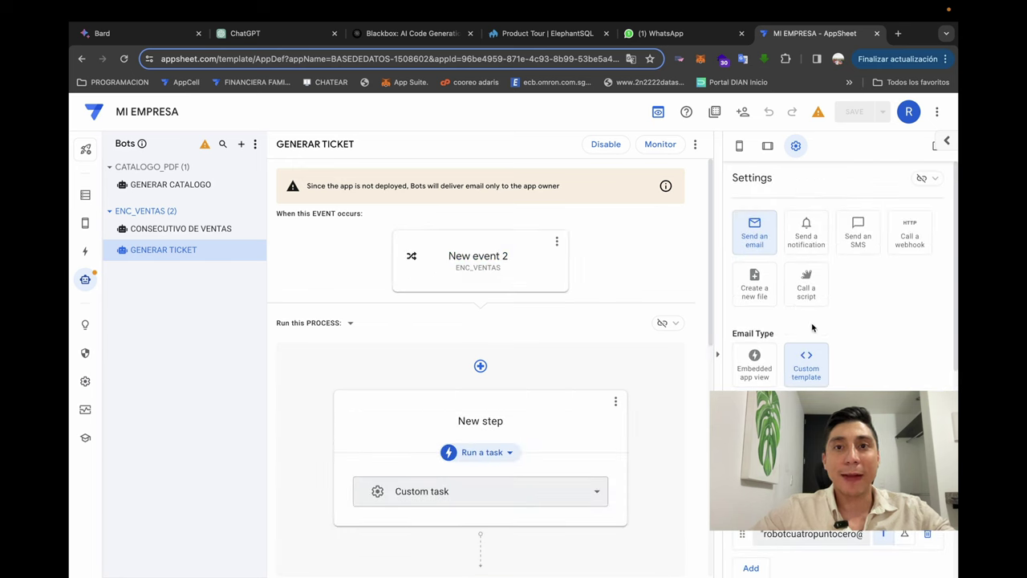
- View the email step's Google Docs attachment template, then return to the bot editor
{"action": "scroll", "coordinate": [813, 327], "scroll_direction": "down", "scroll_amount": 15}
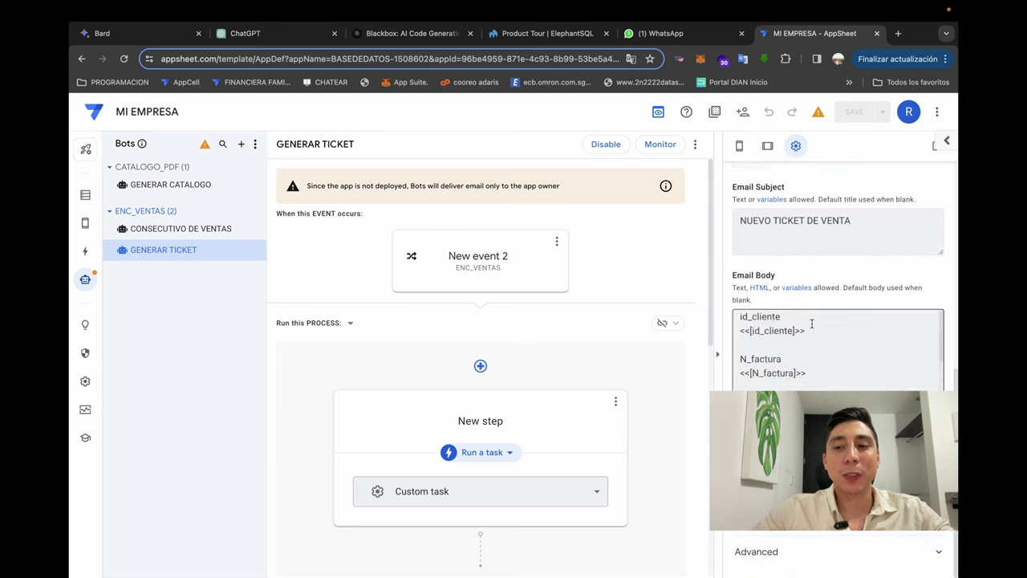
{"action": "scroll", "coordinate": [882, 305], "scroll_direction": "down", "scroll_amount": 5}
{"action": "scroll", "coordinate": [883, 305], "scroll_direction": "down", "scroll_amount": 4}
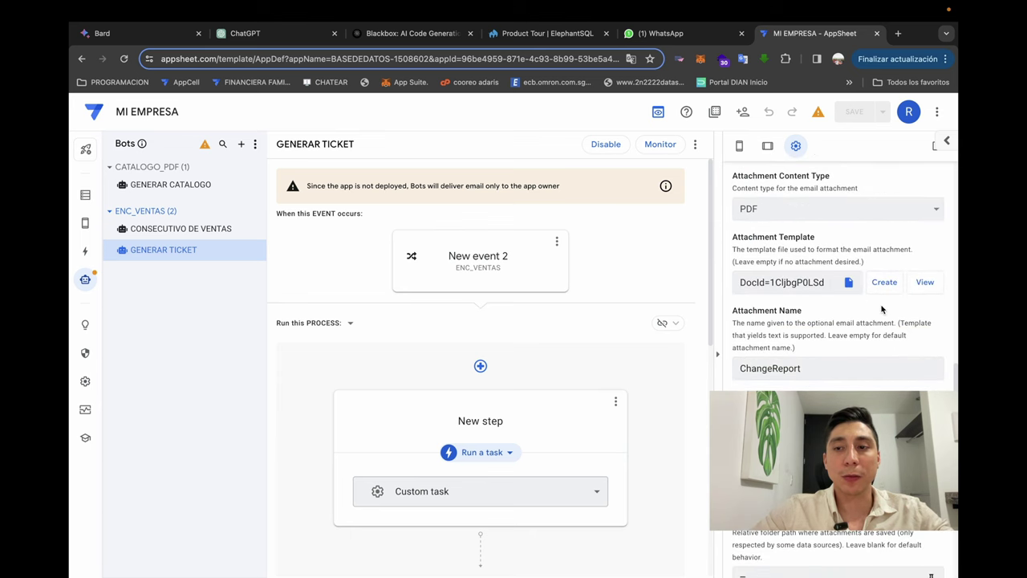
{"action": "left_click", "coordinate": [923, 282]}
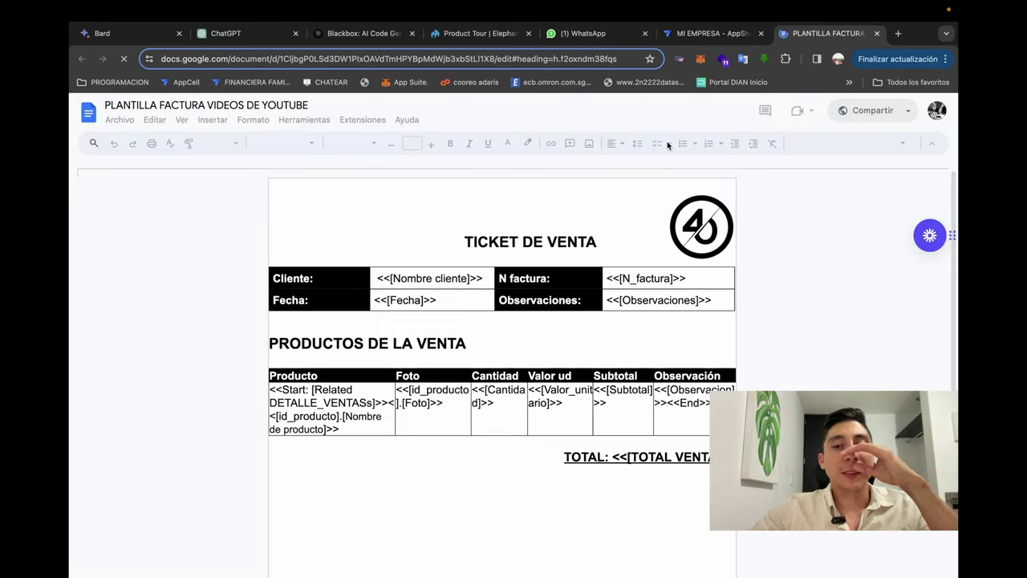
{"action": "left_click", "coordinate": [720, 34]}
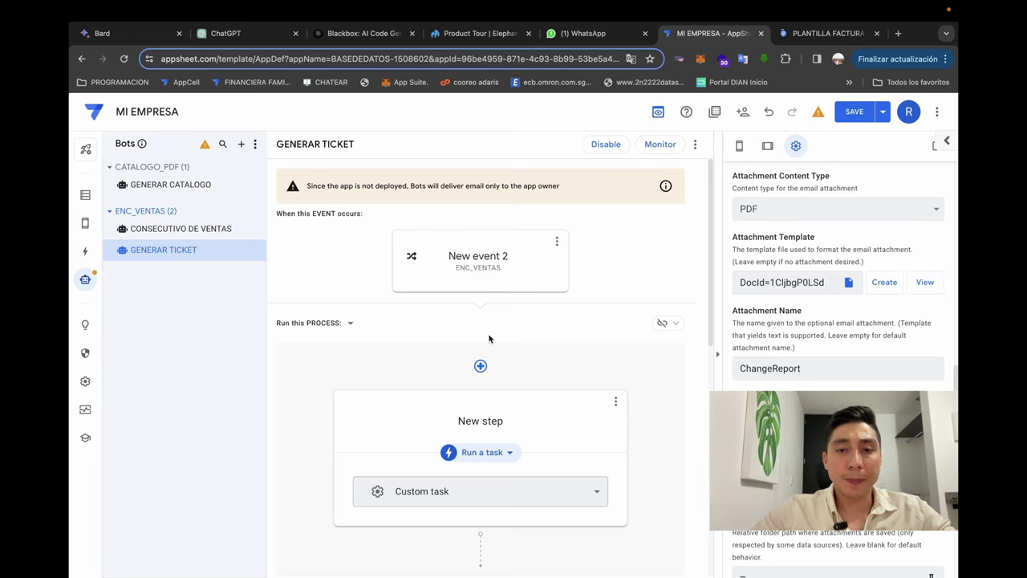
- Add a custom-task step to GENERAR TICKET that creates a new HTML file, and save
{"action": "scroll", "coordinate": [486, 393], "scroll_direction": "down", "scroll_amount": 3}
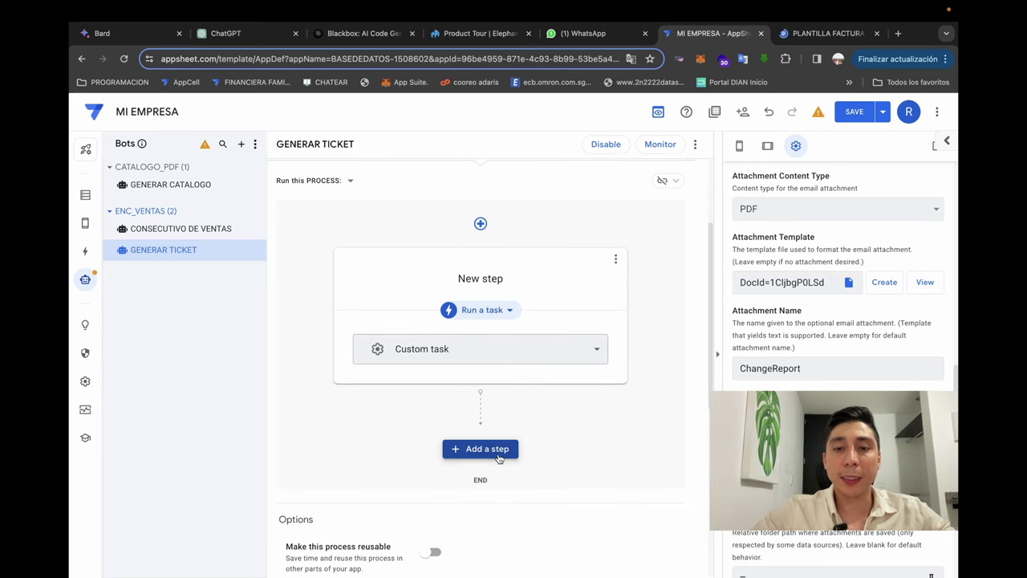
{"action": "left_click", "coordinate": [486, 449]}
{"action": "left_click", "coordinate": [419, 526]}
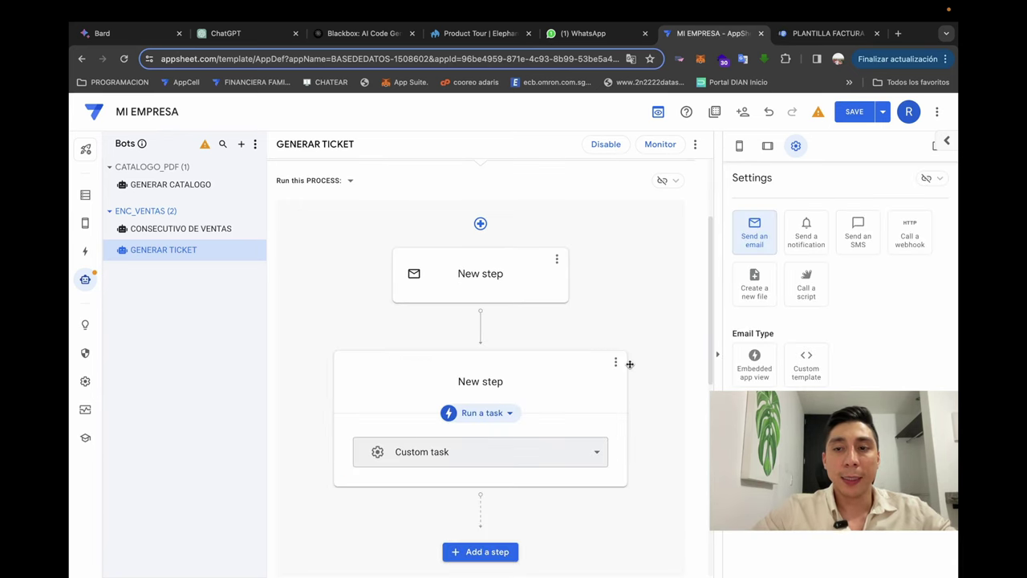
{"action": "left_click", "coordinate": [763, 294]}
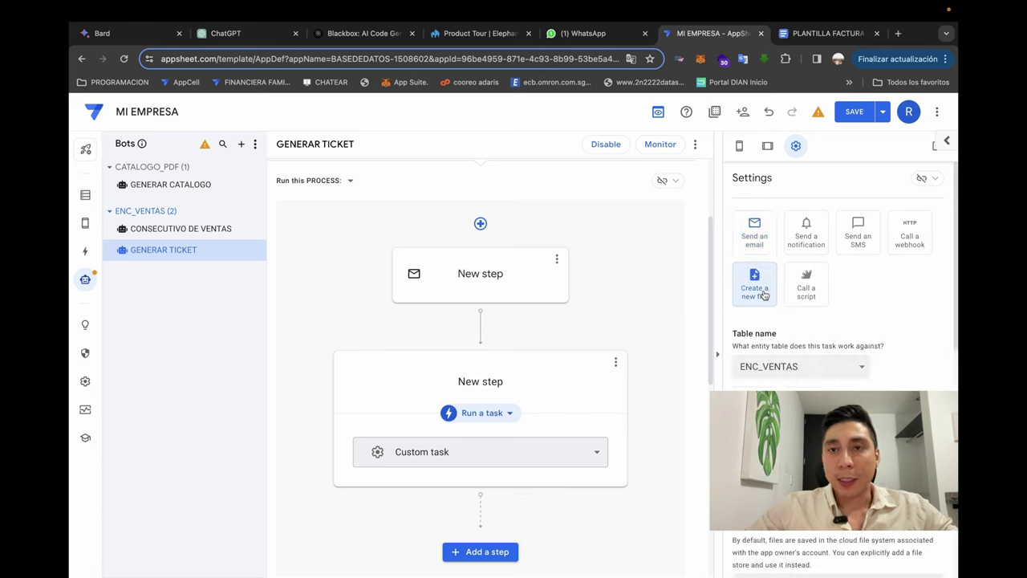
{"action": "scroll", "coordinate": [774, 313], "scroll_direction": "down", "scroll_amount": 2}
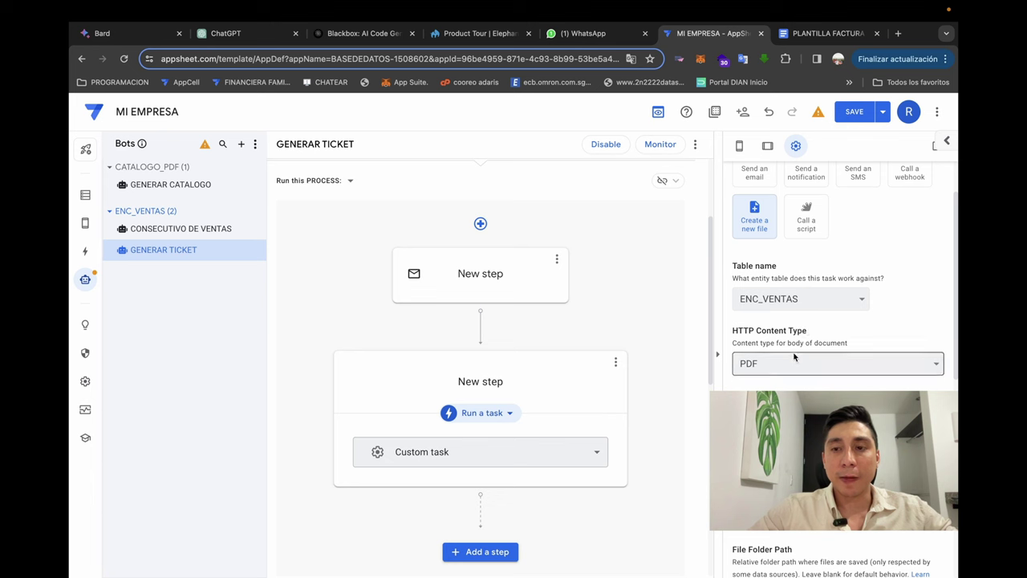
{"action": "scroll", "coordinate": [797, 353], "scroll_direction": "down", "scroll_amount": 2}
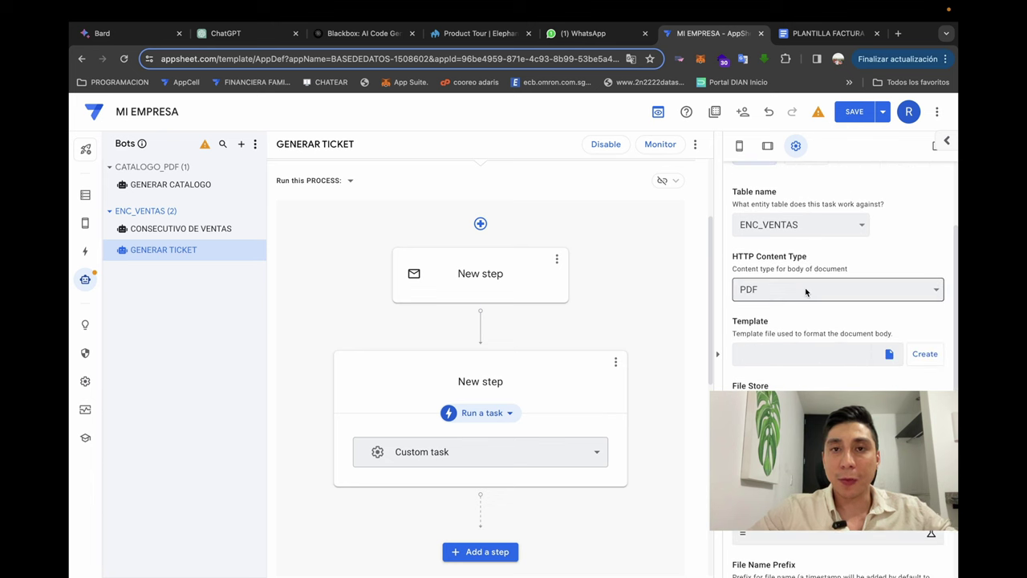
{"action": "left_click", "coordinate": [804, 291]}
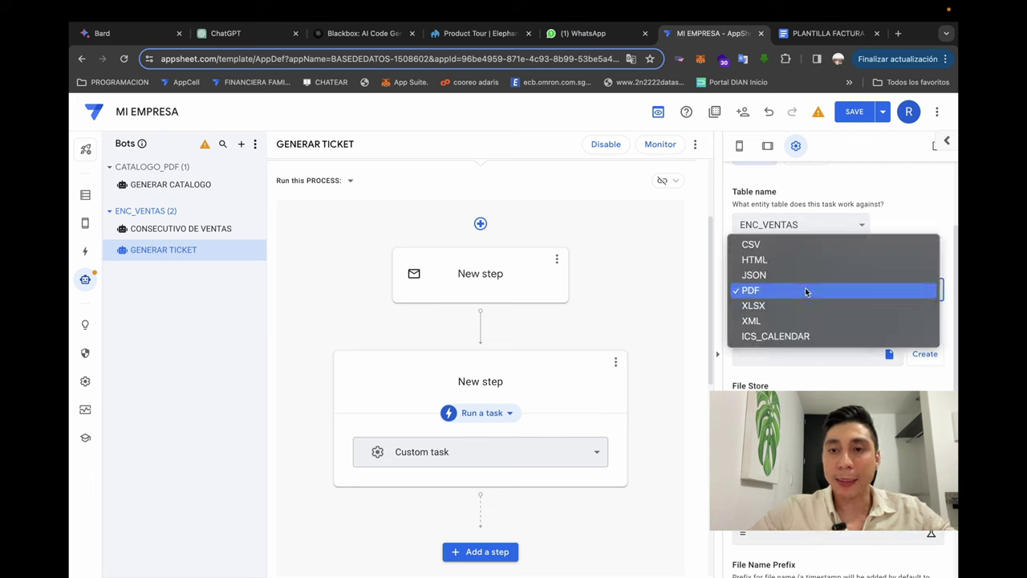
{"action": "left_click", "coordinate": [799, 261]}
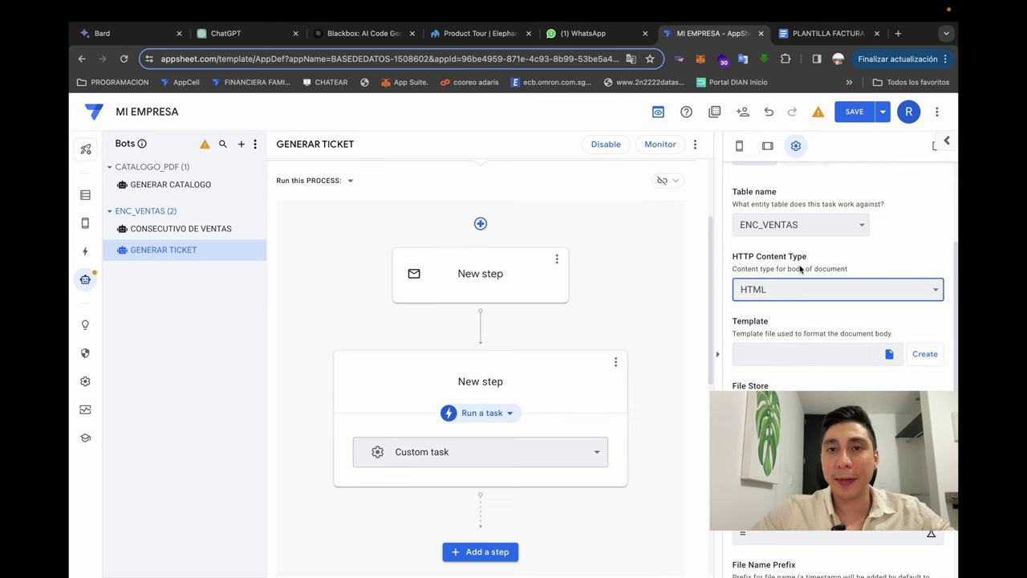
{"action": "left_click", "coordinate": [850, 112]}
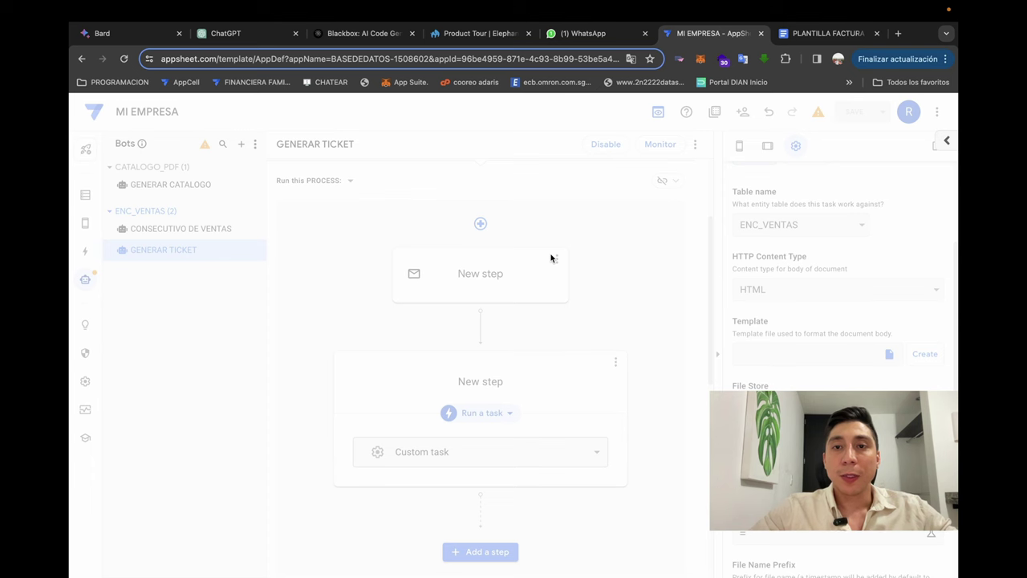
- Generate the step's body template and view it in Google Drive
{"action": "left_click", "coordinate": [924, 357]}
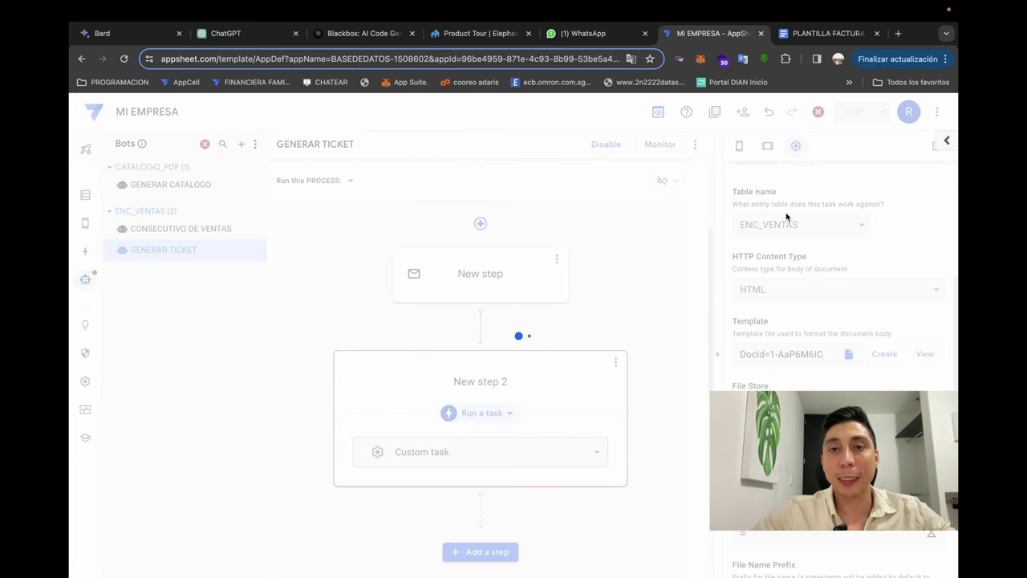
{"action": "left_click", "coordinate": [908, 348]}
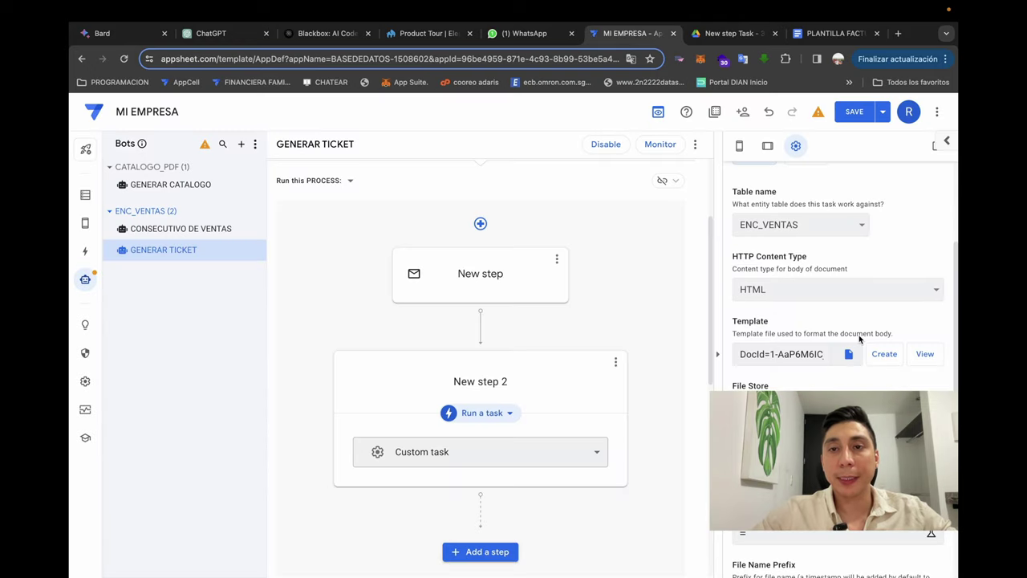
{"action": "left_click", "coordinate": [778, 354]}
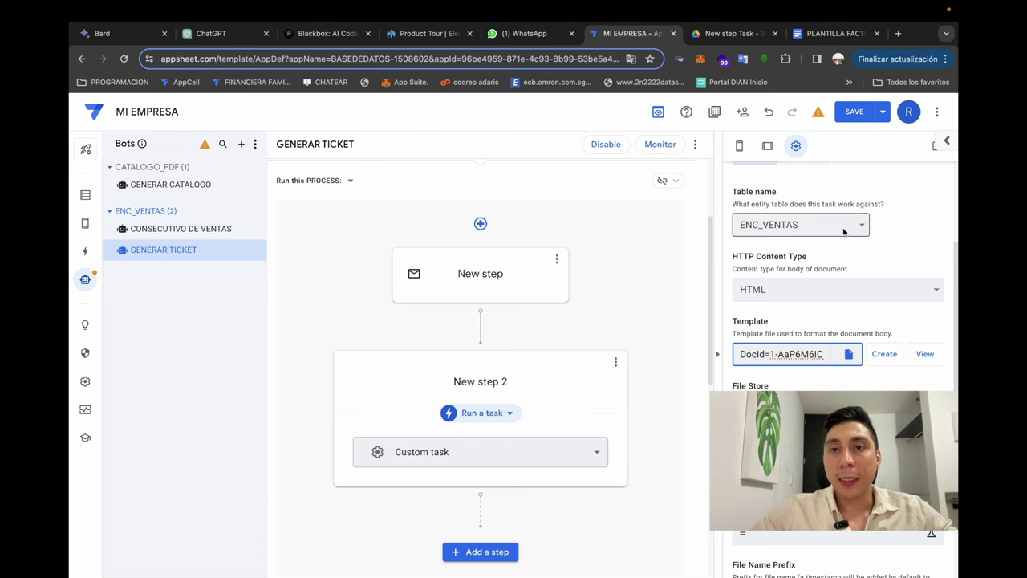
{"action": "left_click", "coordinate": [731, 35]}
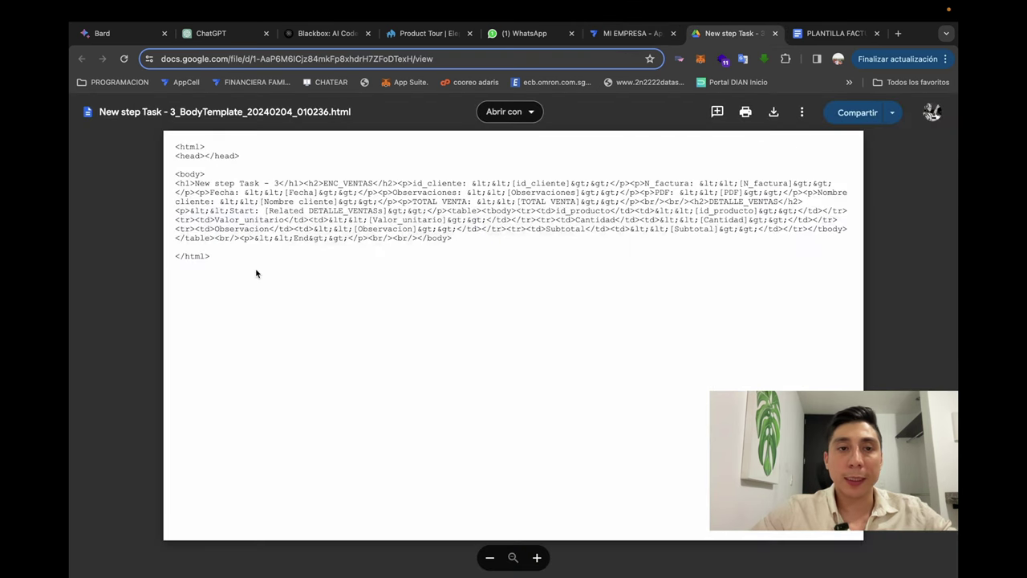
- Open the HTML body template with Text Editor from Drive, then return to the AppSheet bot editor
{"action": "left_click_drag", "start_coordinate": [256, 273], "coordinate": [174, 146]}
{"action": "left_click", "coordinate": [315, 278]}
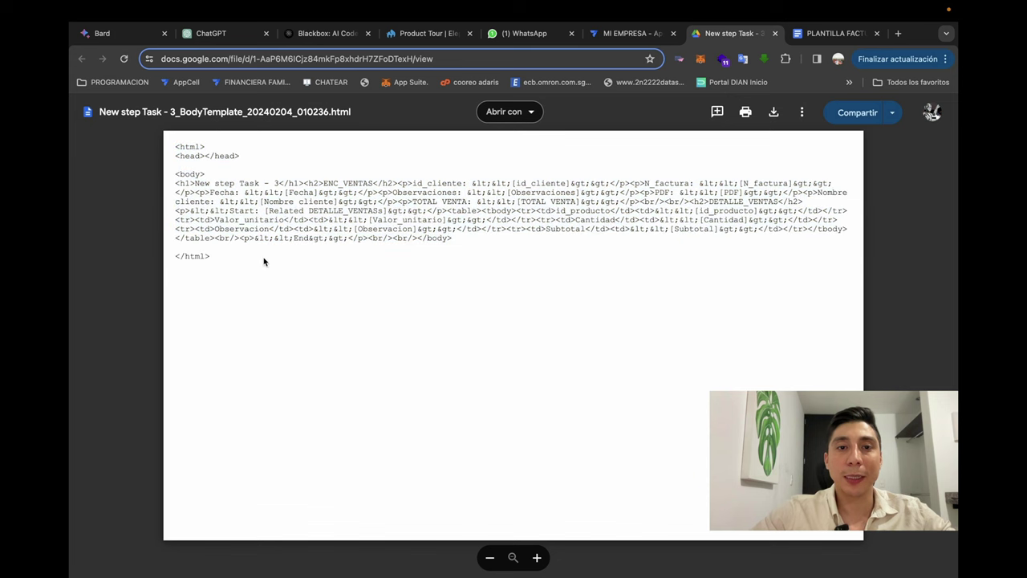
{"action": "left_click", "coordinate": [506, 111]}
{"action": "left_click", "coordinate": [531, 170]}
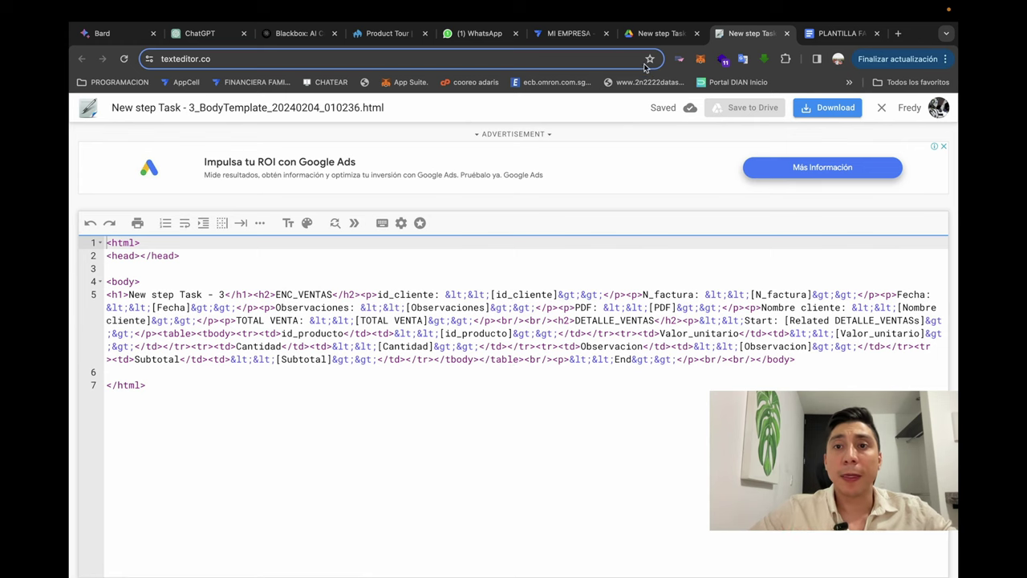
{"action": "left_click", "coordinate": [659, 33]}
{"action": "left_click", "coordinate": [575, 34]}
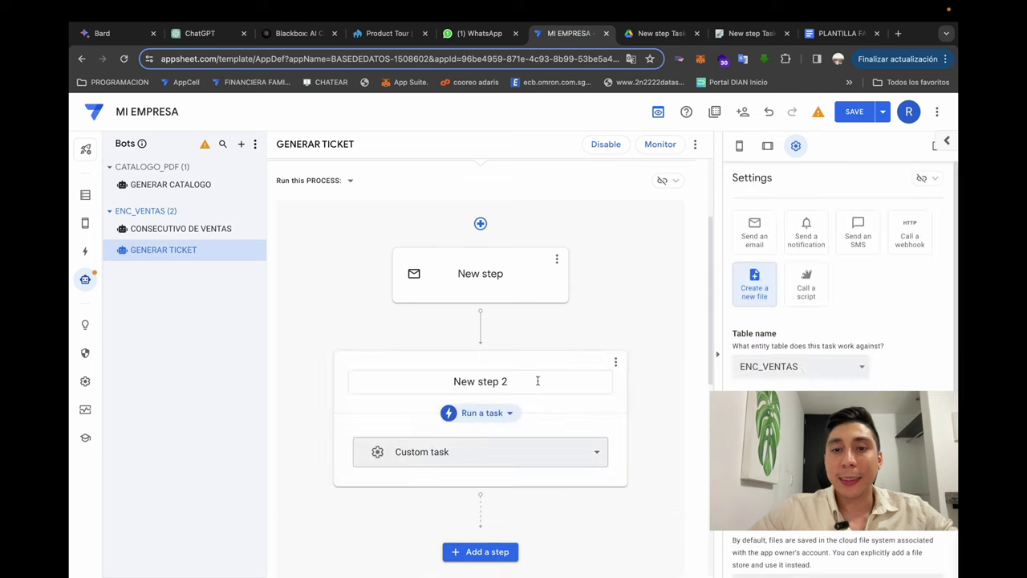
- Change the file step's HTTP Content Type to PDF, save, and return to the Text Editor template
{"action": "scroll", "coordinate": [802, 384], "scroll_direction": "down", "scroll_amount": 2}
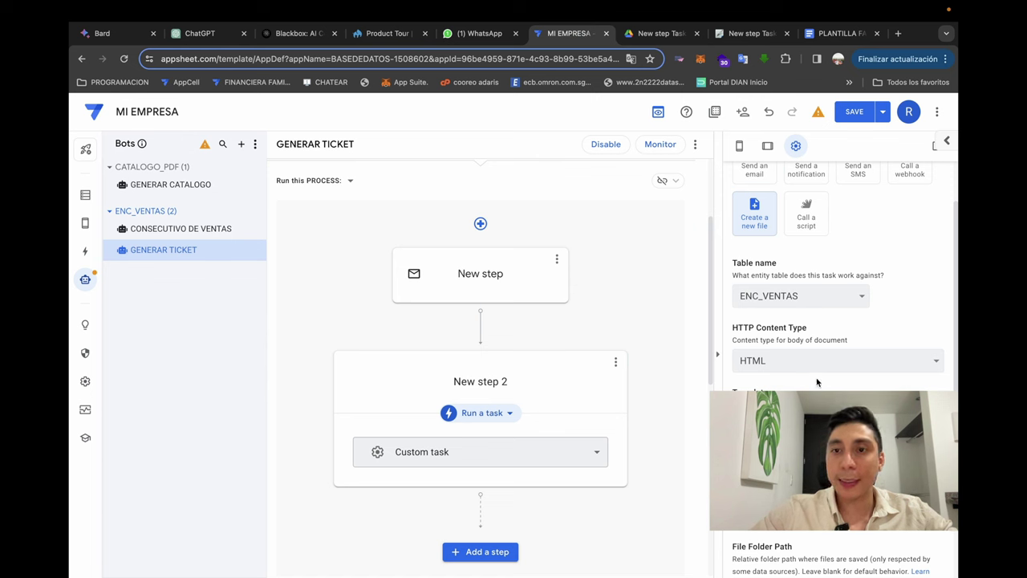
{"action": "left_click", "coordinate": [834, 361]}
{"action": "left_click", "coordinate": [834, 392]}
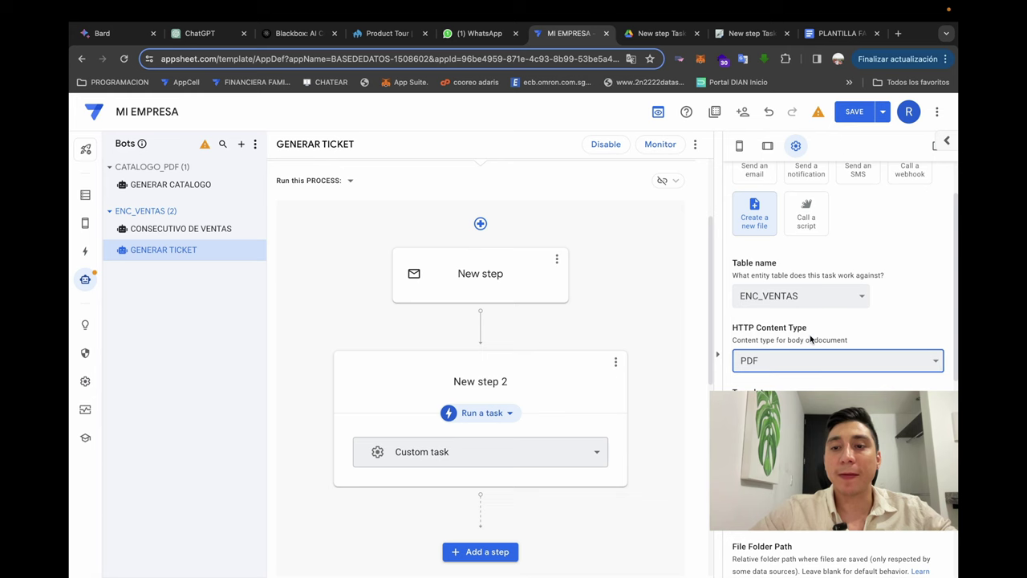
{"action": "left_click", "coordinate": [851, 111]}
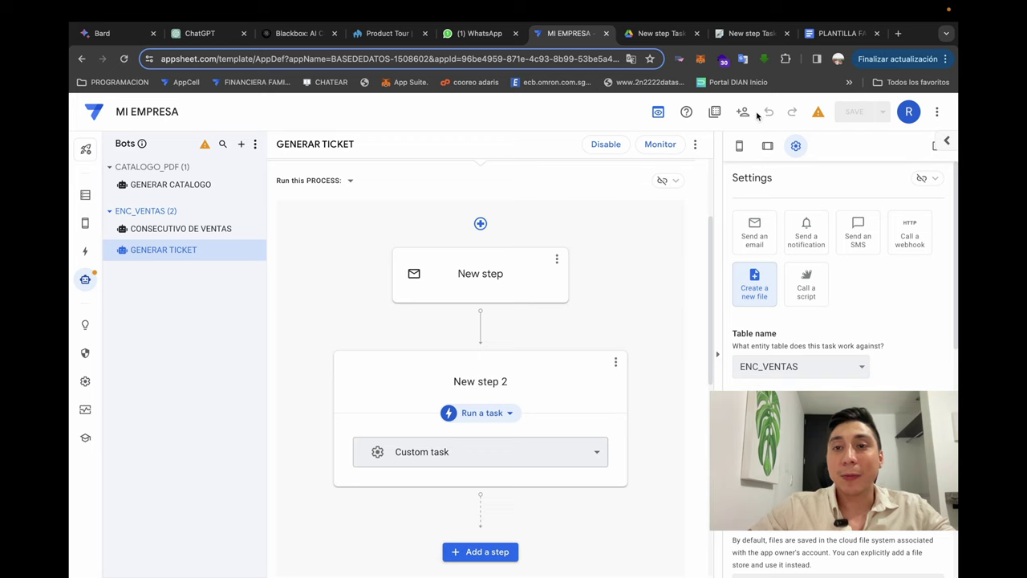
{"action": "left_click", "coordinate": [667, 36]}
{"action": "left_click", "coordinate": [750, 33]}
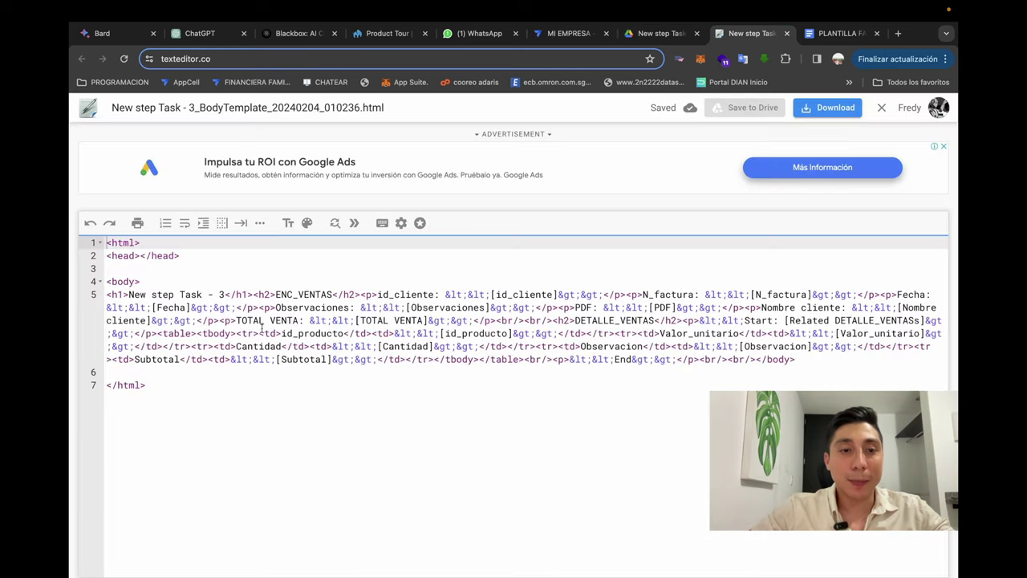
- Select all the template code and open index.html in the GitHub invoice repository
{"action": "left_click", "coordinate": [220, 418]}
{"action": "key", "text": "super+a"}
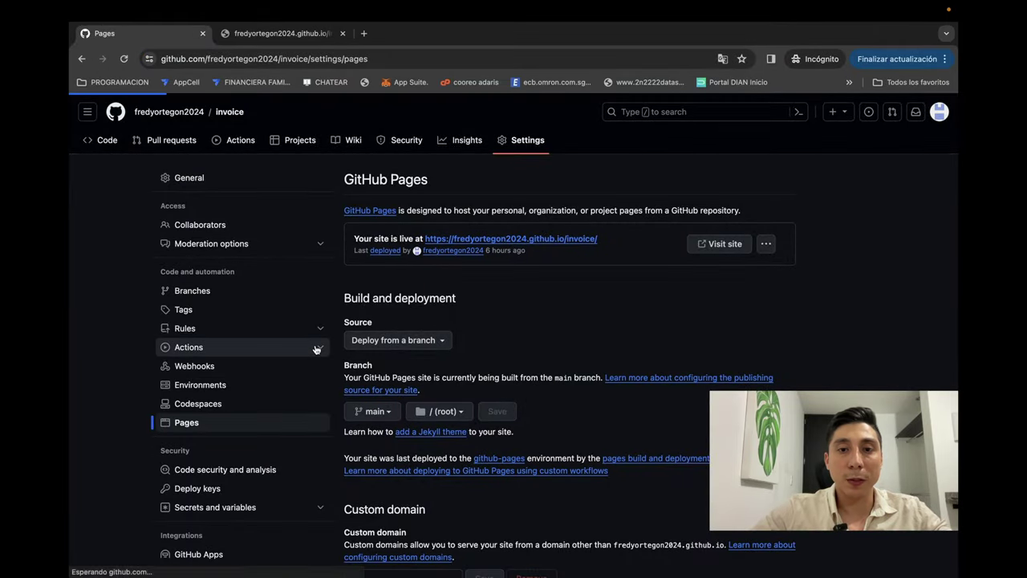
{"action": "key", "text": "alt+Left"}
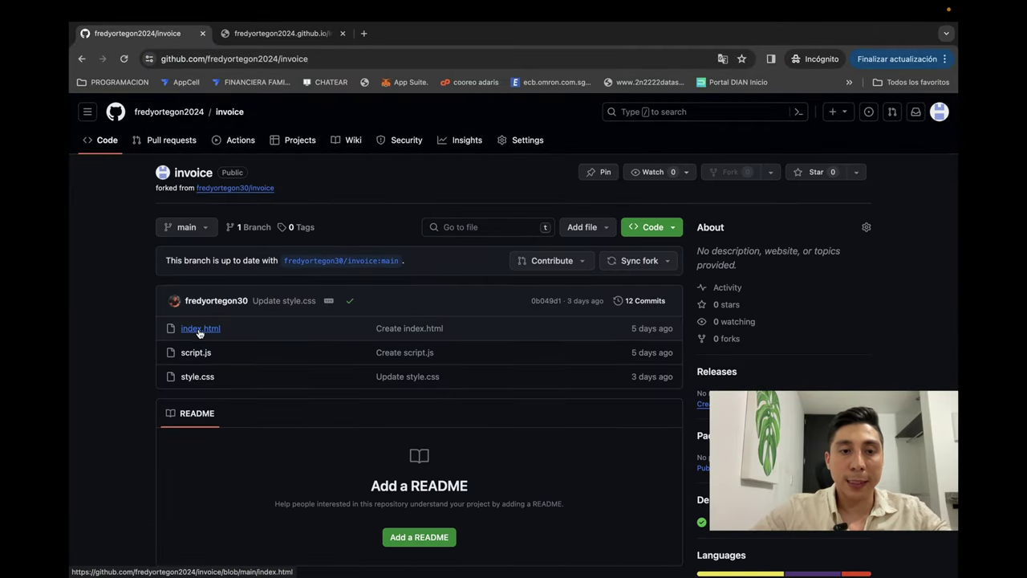
{"action": "left_click", "coordinate": [195, 330]}
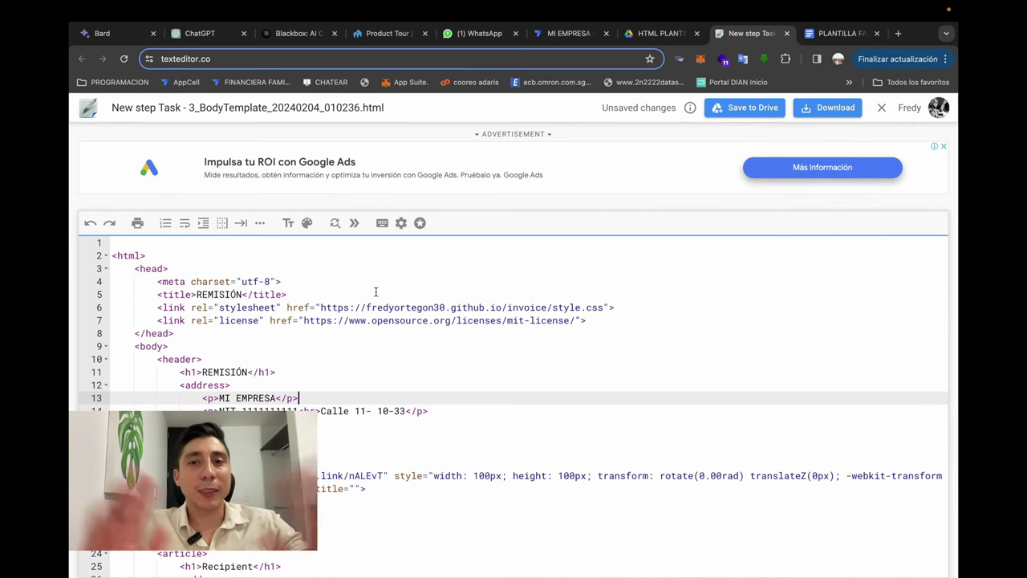
- Copy the stylesheet href URL on line 6 and bring up the published Invoice page
{"action": "left_click", "coordinate": [321, 295]}
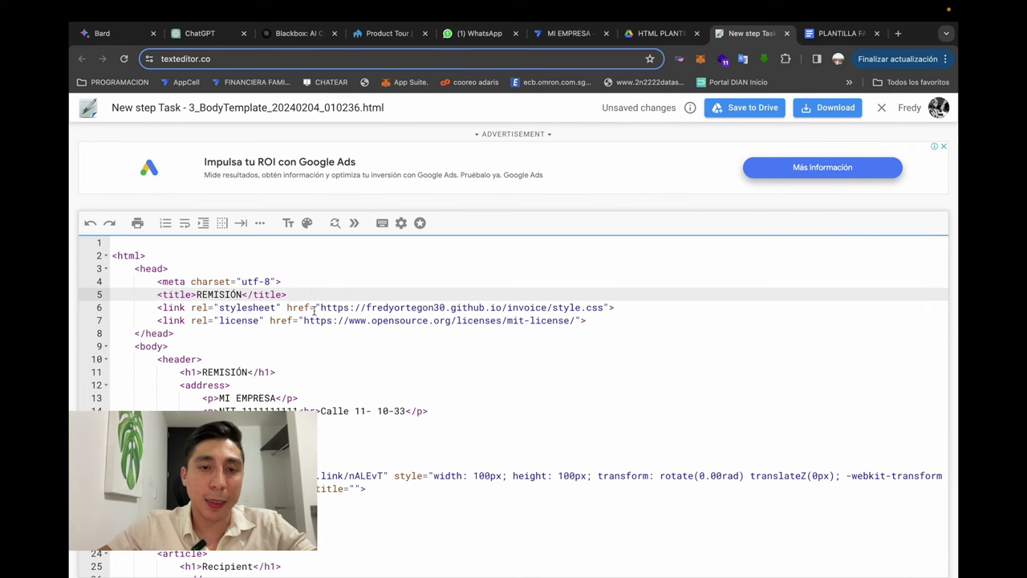
{"action": "left_click", "coordinate": [310, 306]}
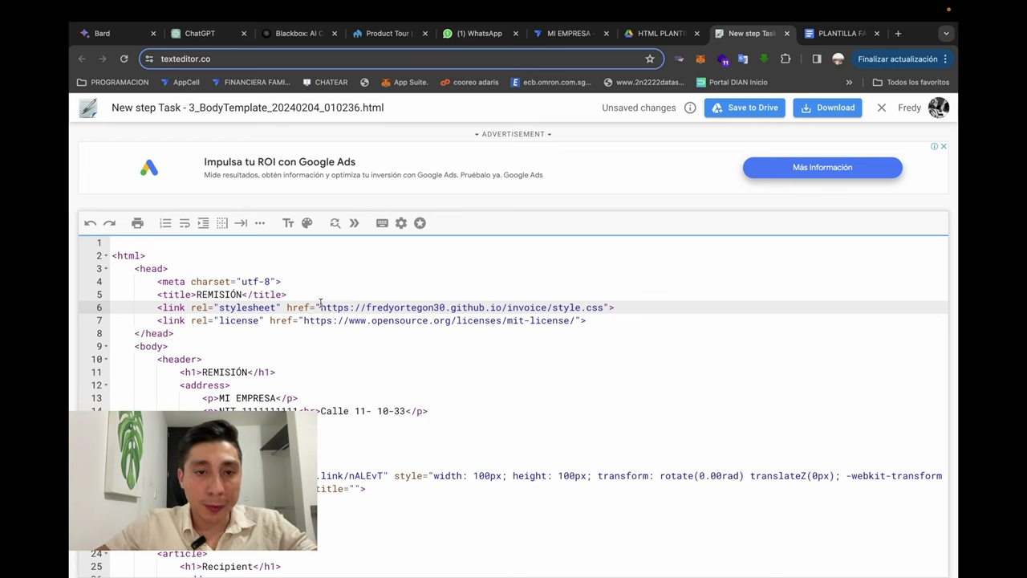
{"action": "left_click_drag", "start_coordinate": [315, 307], "coordinate": [605, 307]}
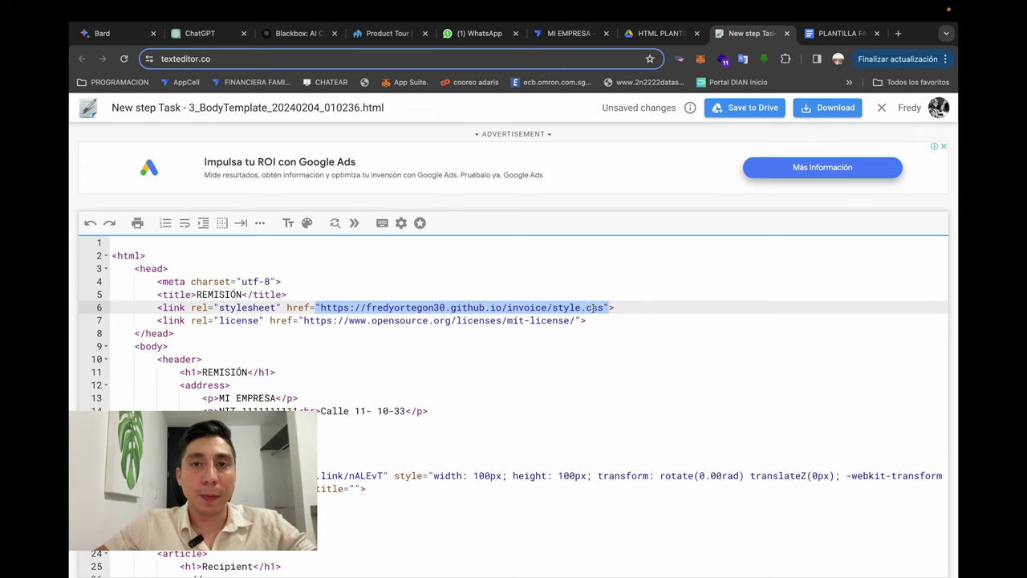
{"action": "key", "text": "ctrl+Right"}
{"action": "left_click", "coordinate": [347, 63]}
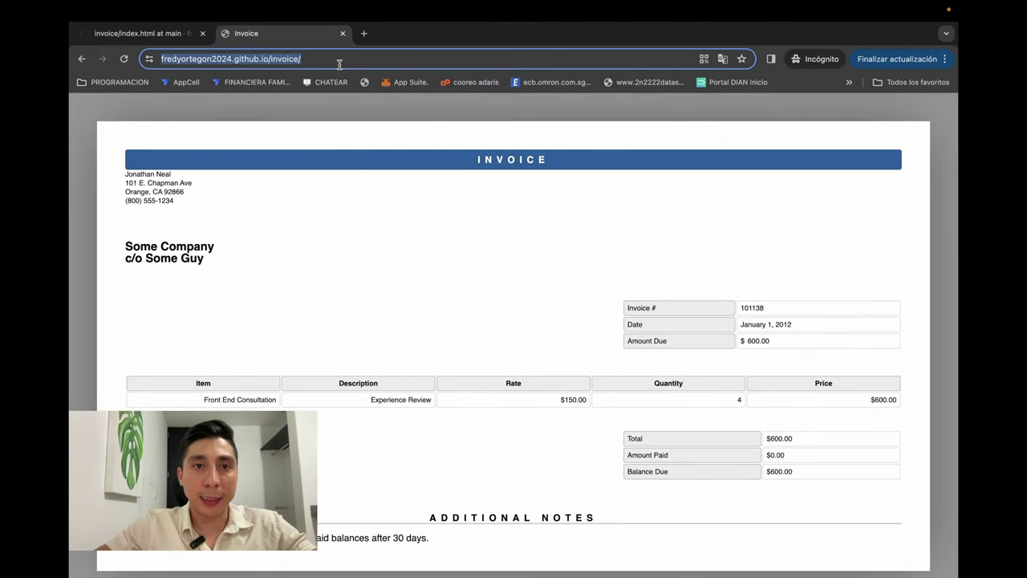
- Load fredyortegon2024.github.io/invoice/style.css and copy its full address
{"action": "left_click", "coordinate": [347, 62]}
{"action": "type", "text": "styl"}
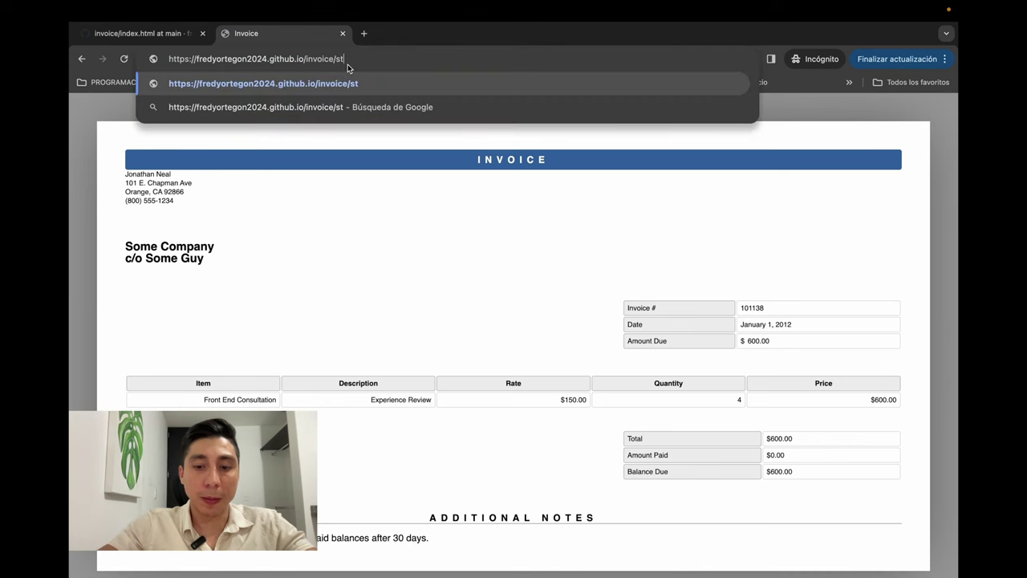
{"action": "type", "text": "e.css"}
{"action": "key", "text": "Return"}
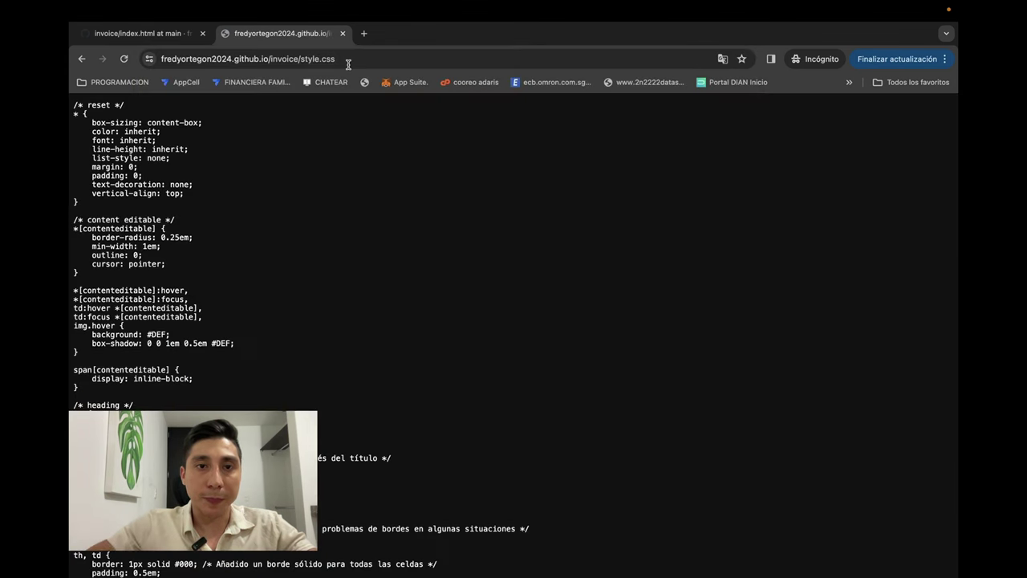
{"action": "left_click", "coordinate": [324, 63]}
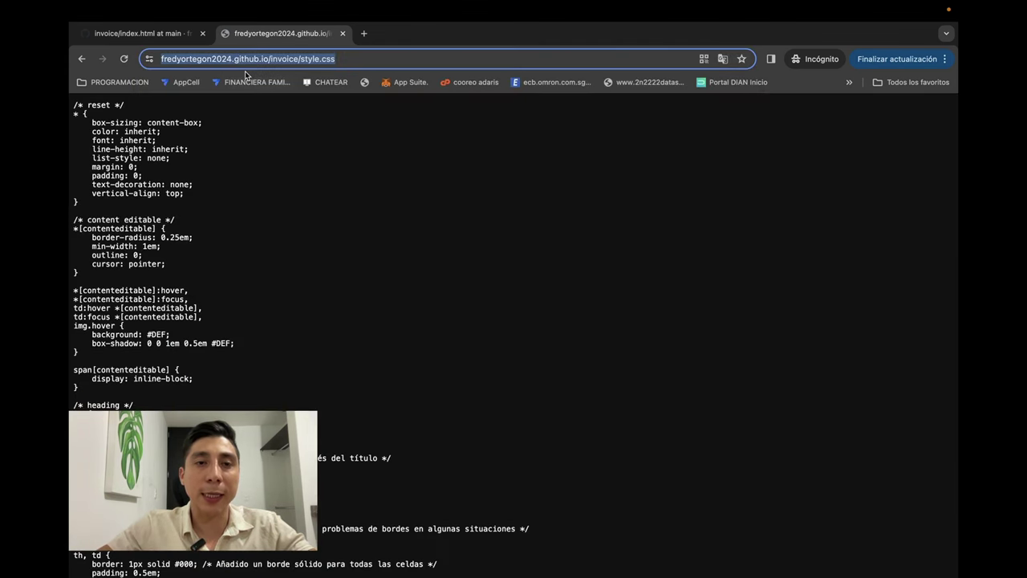
{"action": "left_click", "coordinate": [256, 66]}
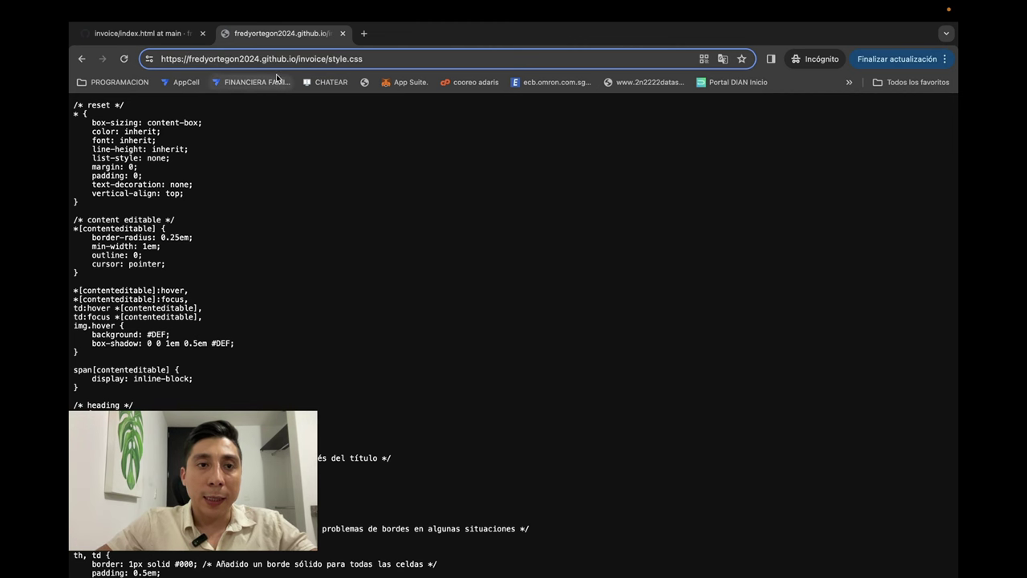
{"action": "triple_click", "coordinate": [388, 62]}
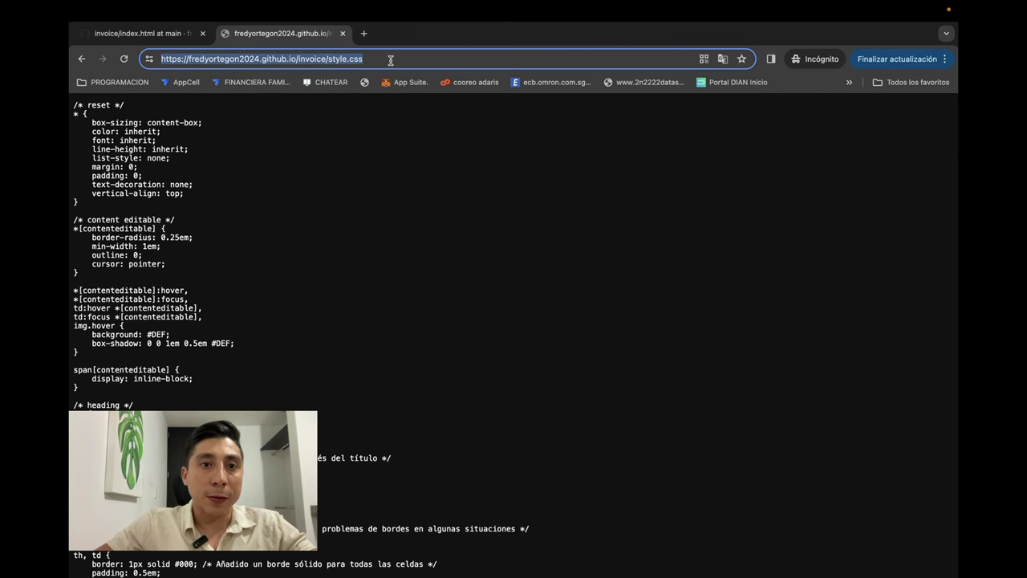
{"action": "key", "text": "ctrl+Left"}
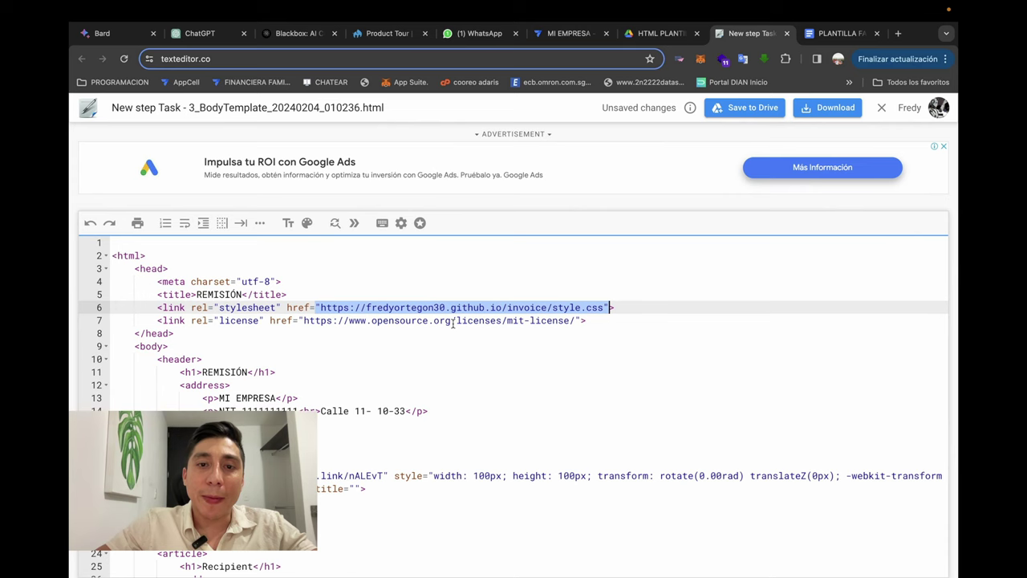
- Delete the acortar.link logo address from the img src on line 19, then switch to AppSheet
{"action": "scroll", "coordinate": [453, 324], "scroll_direction": "down", "scroll_amount": 2}
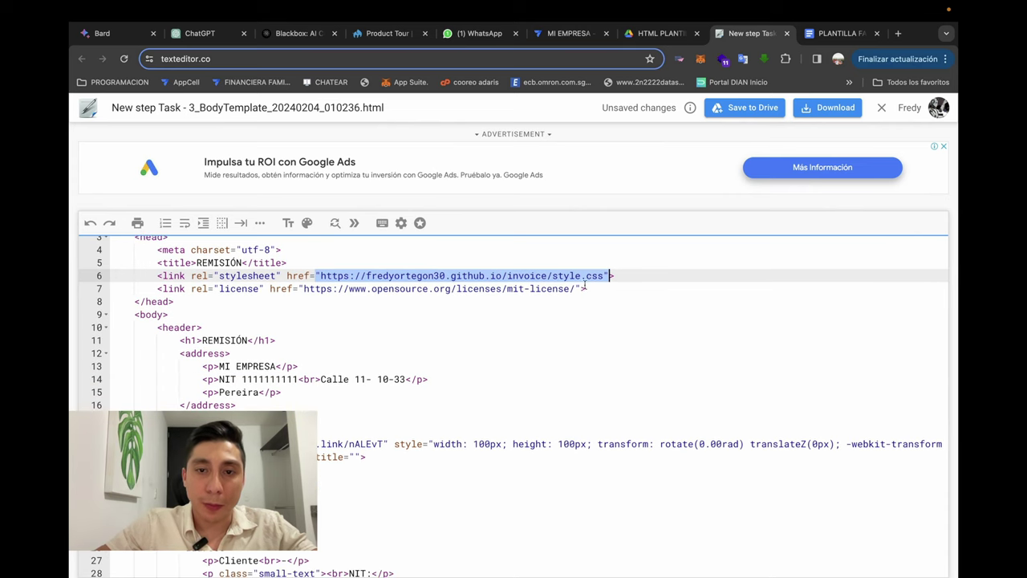
{"action": "left_click", "coordinate": [535, 275]}
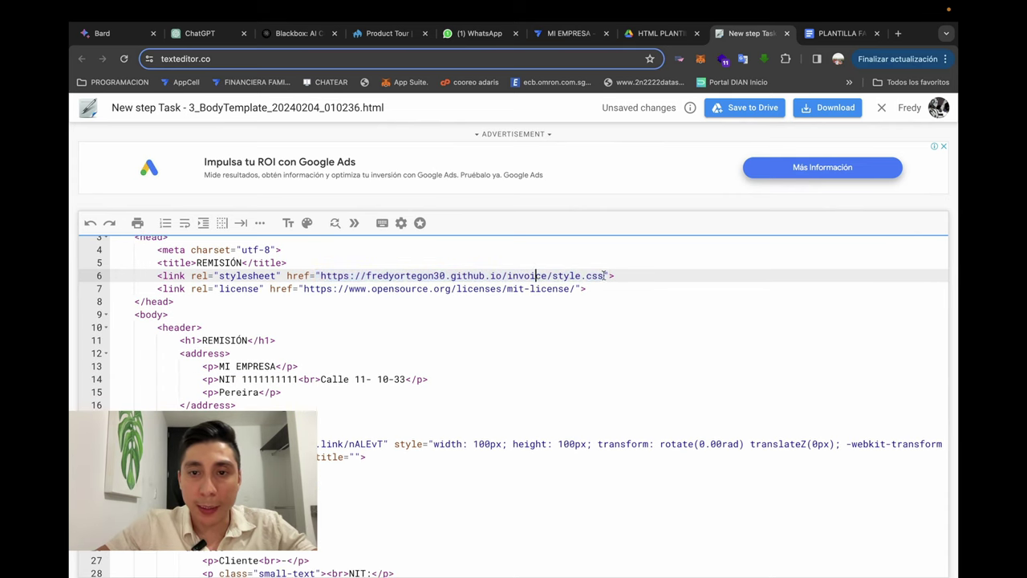
{"action": "scroll", "coordinate": [541, 303], "scroll_direction": "down", "scroll_amount": 1}
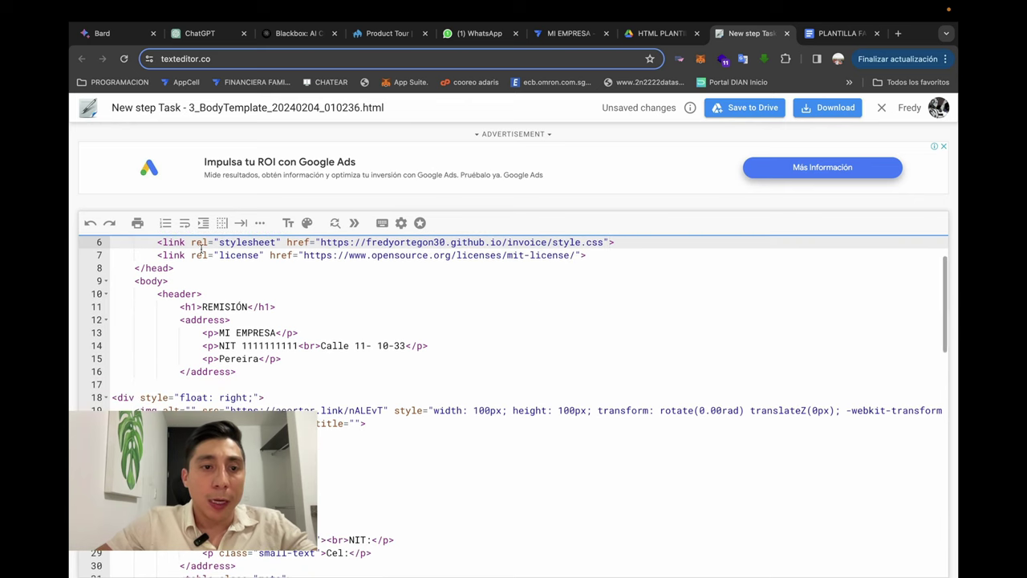
{"action": "left_click", "coordinate": [253, 306]}
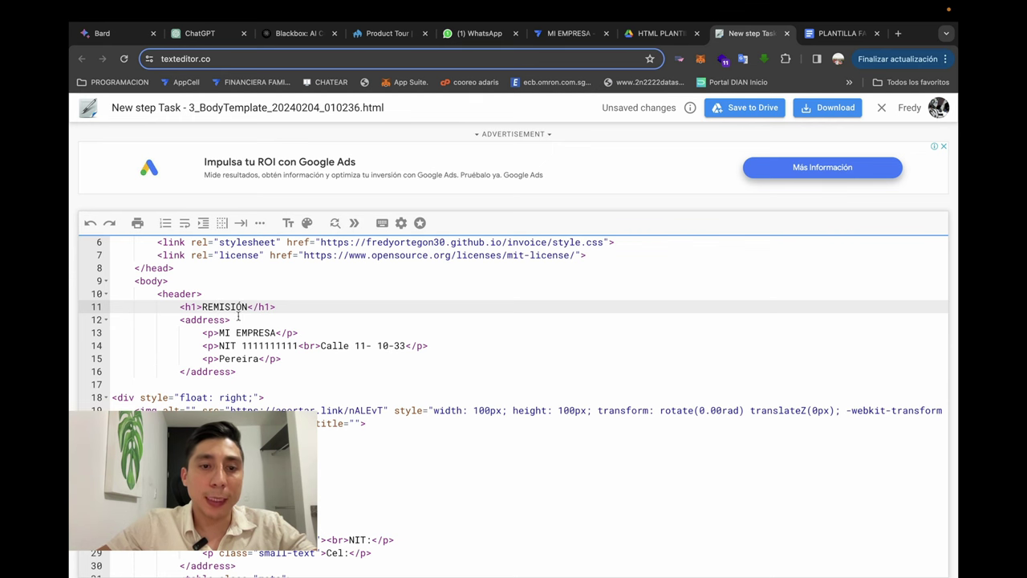
{"action": "left_click_drag", "start_coordinate": [275, 332], "coordinate": [218, 332]}
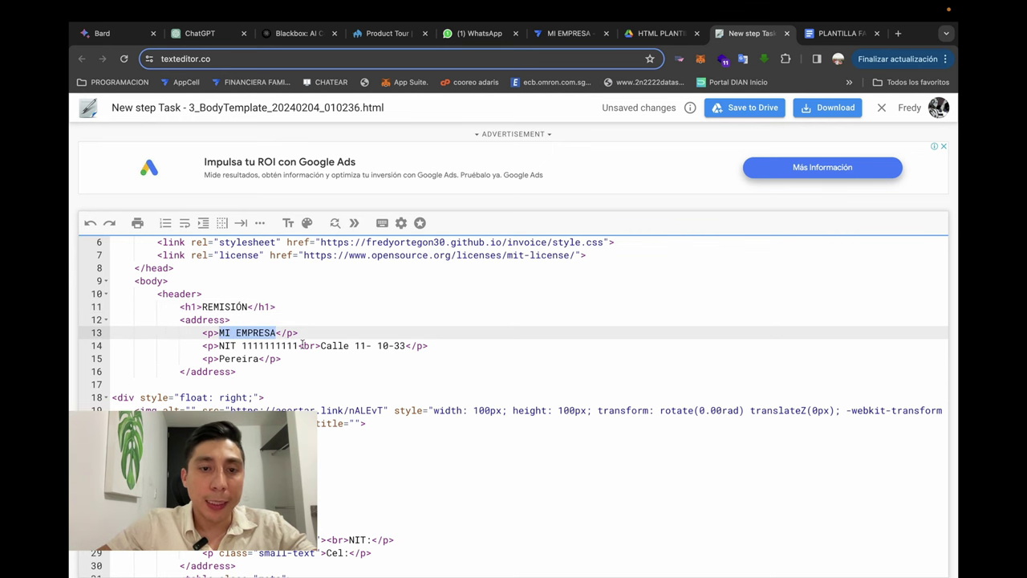
{"action": "scroll", "coordinate": [317, 371], "scroll_direction": "down", "scroll_amount": 5}
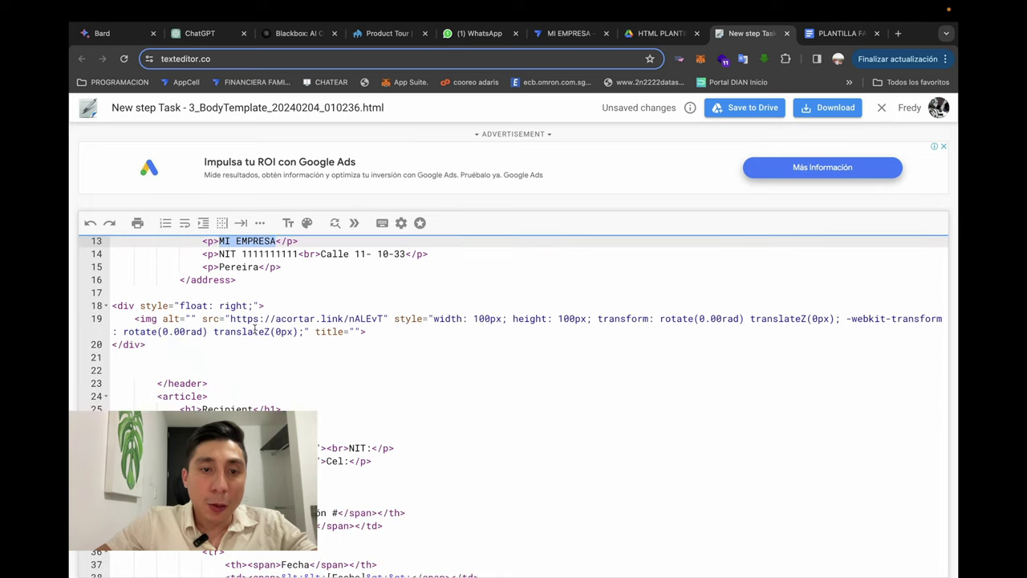
{"action": "scroll", "coordinate": [256, 331], "scroll_direction": "up", "scroll_amount": 2}
{"action": "left_click_drag", "start_coordinate": [385, 359], "coordinate": [230, 359]}
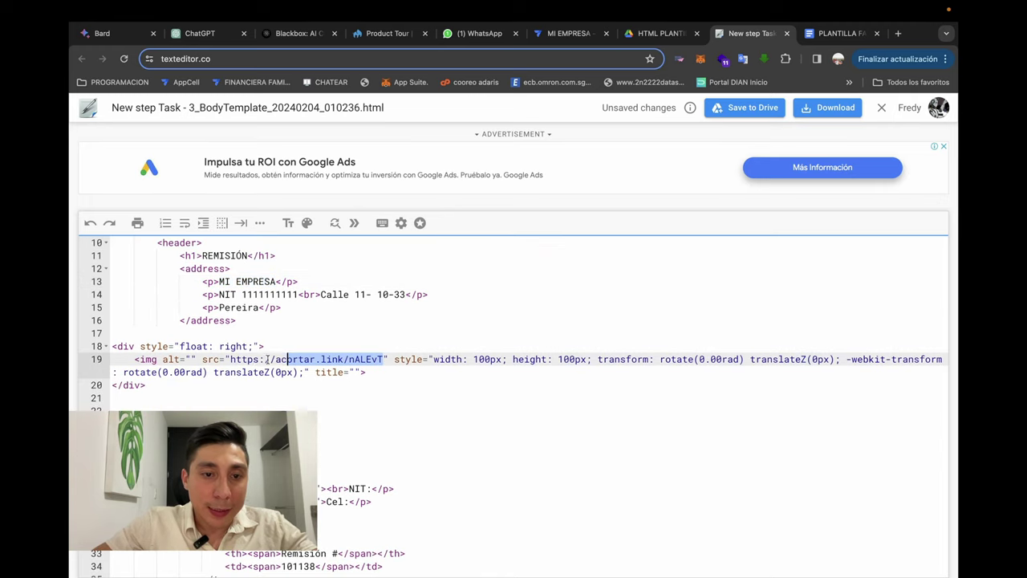
{"action": "key", "text": "BackSpace"}
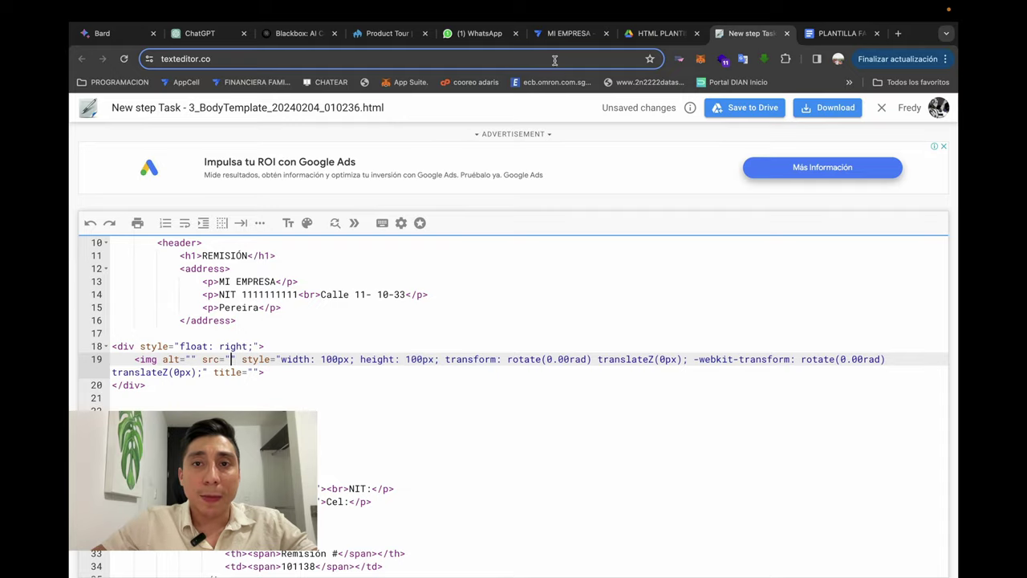
{"action": "left_click", "coordinate": [571, 35]}
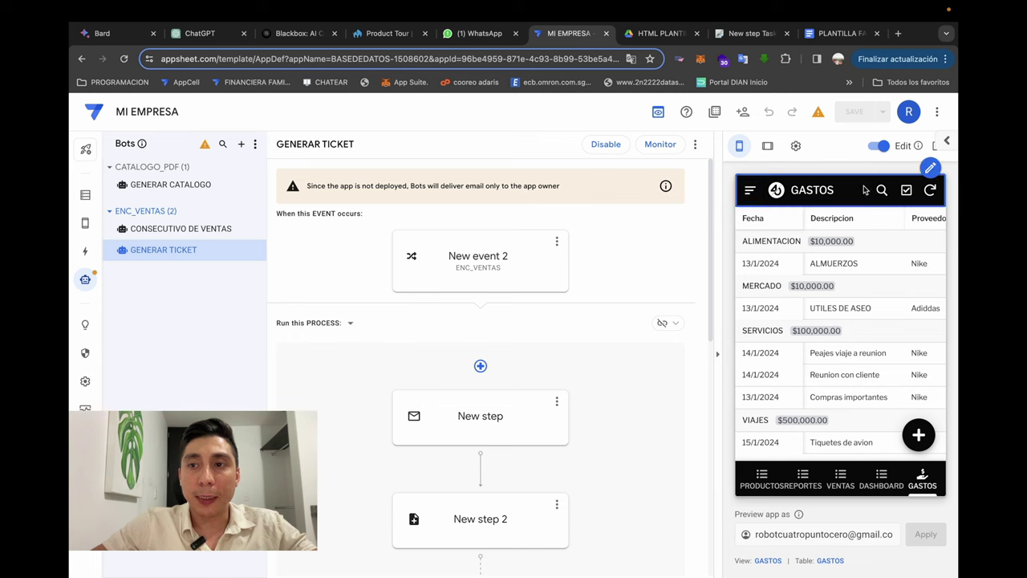
- Open the App logo image URL from Theme & Brand settings in a new tab
{"action": "left_click", "coordinate": [929, 167]}
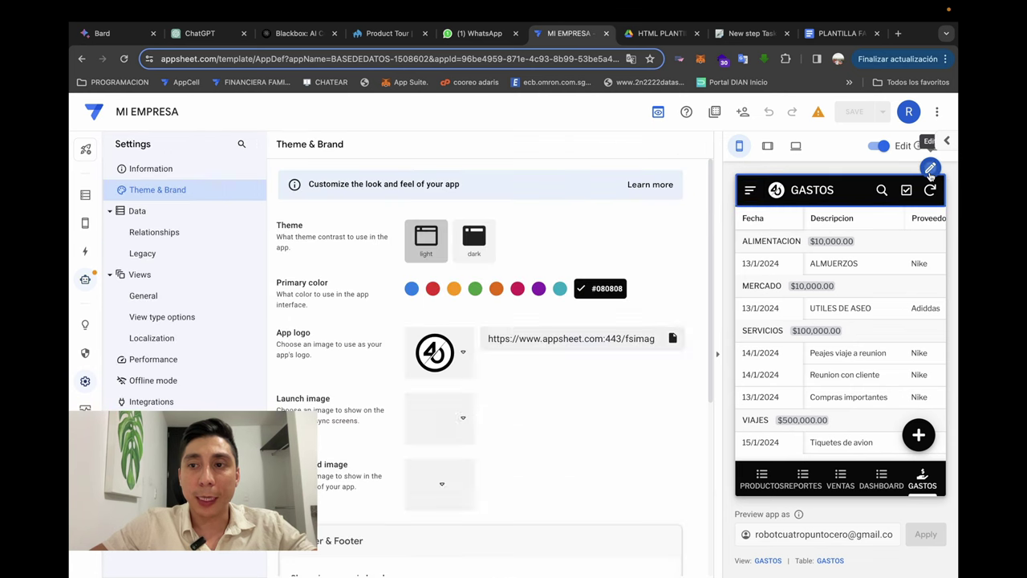
{"action": "triple_click", "coordinate": [526, 340]}
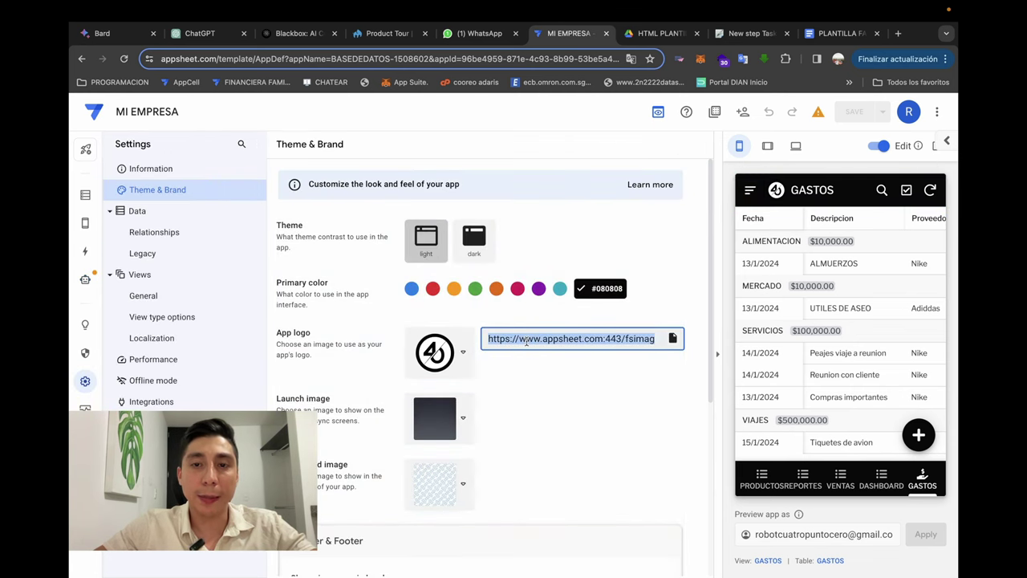
{"action": "left_click", "coordinate": [897, 33]}
{"action": "key", "text": "ctrl+v"}
{"action": "key", "text": "Return"}
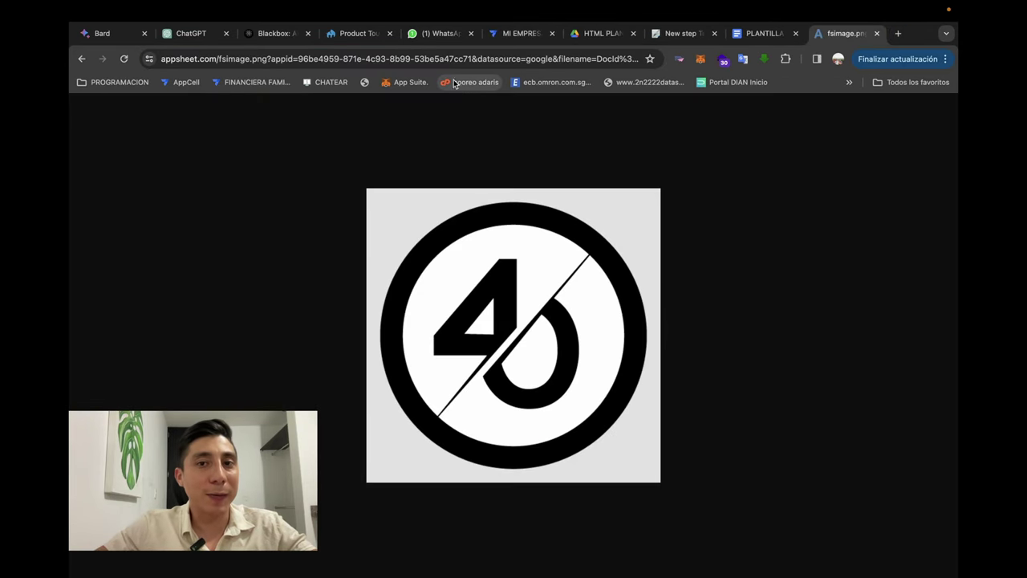
- Search Google for 'acortar url' to find a URL shortener
{"action": "left_click", "coordinate": [464, 60]}
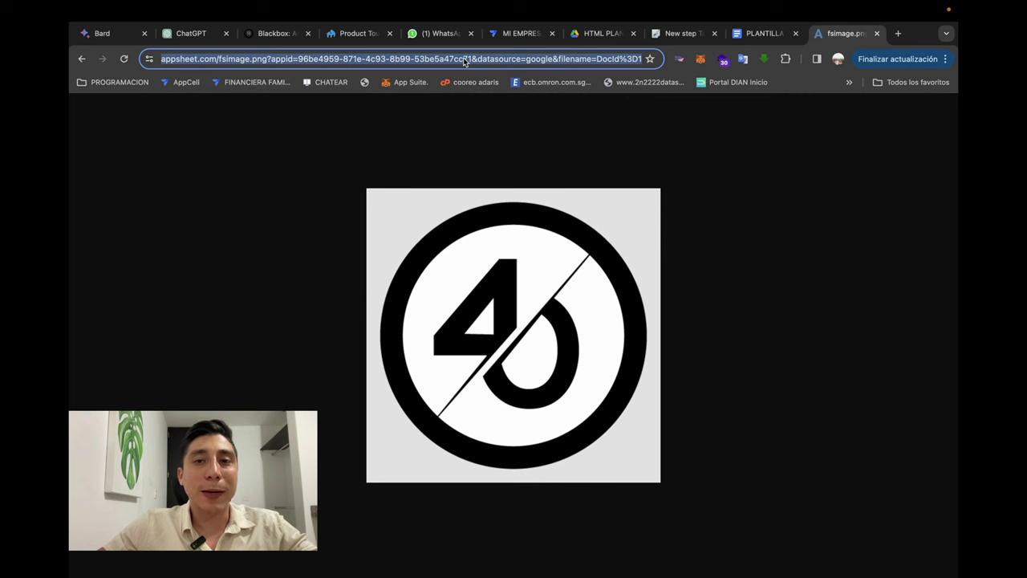
{"action": "left_click", "coordinate": [473, 61]}
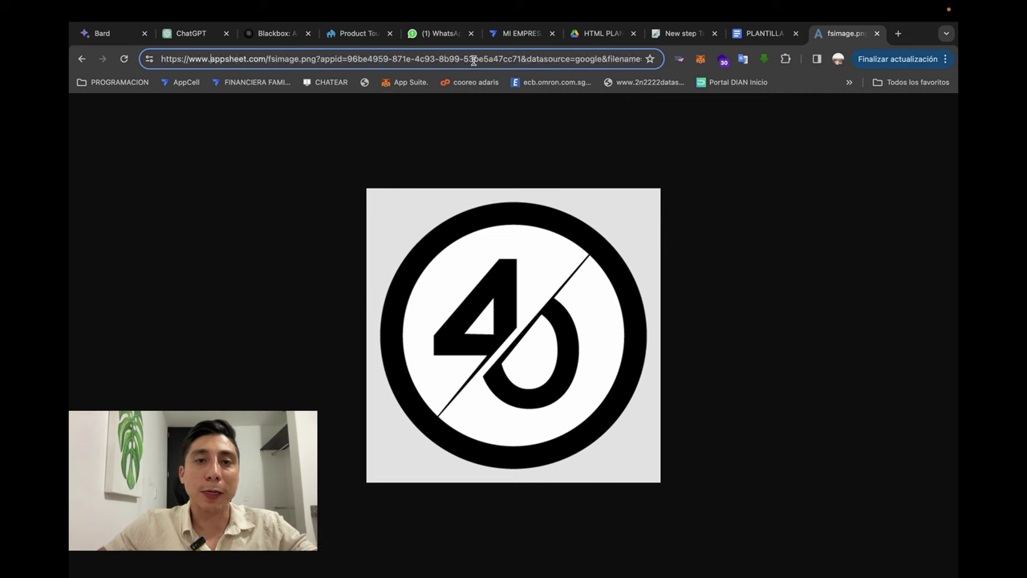
{"action": "key", "text": "End"}
{"action": "double_click", "coordinate": [473, 61]}
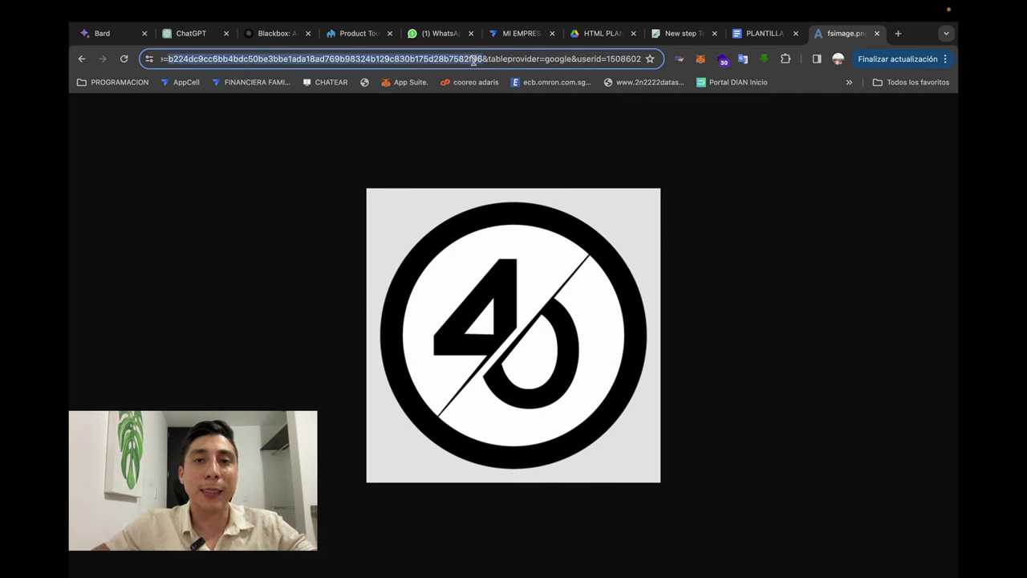
{"action": "key", "text": "BackSpace"}
{"action": "triple_click", "coordinate": [473, 61]}
{"action": "key", "text": "BackSpace"}
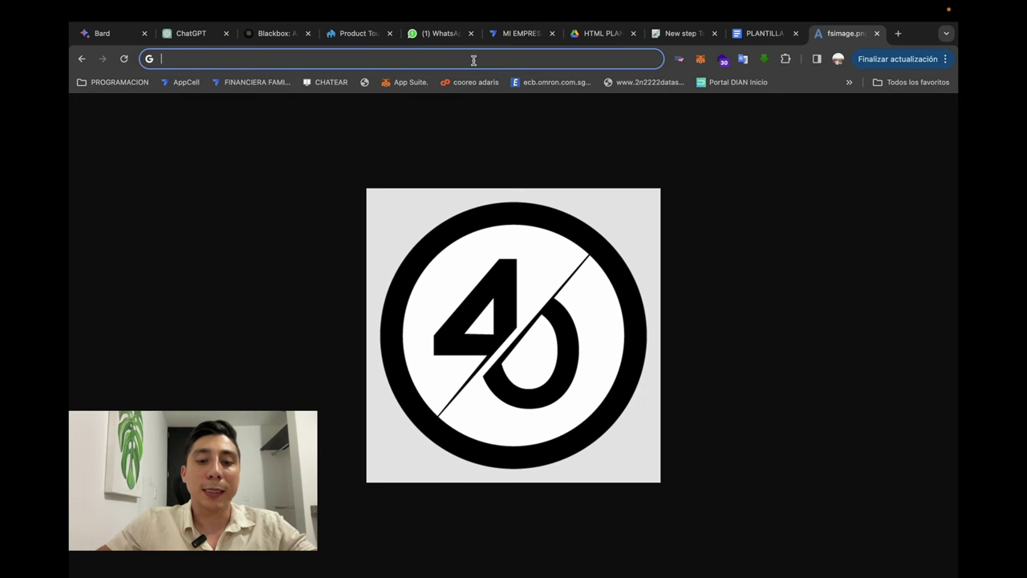
{"action": "type", "text": "acortar"}
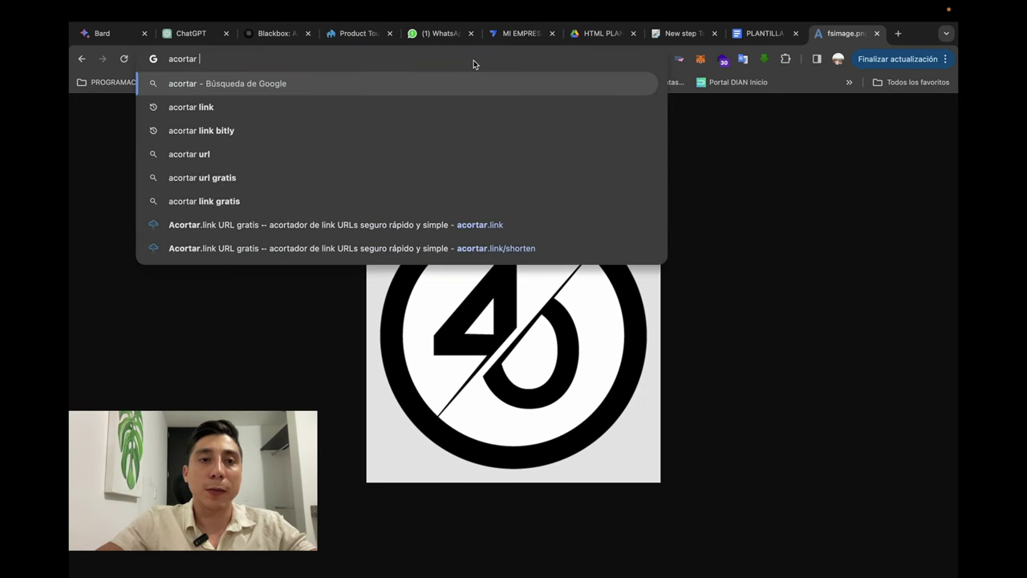
{"action": "type", "text": " url"}
{"action": "key", "text": "Return"}
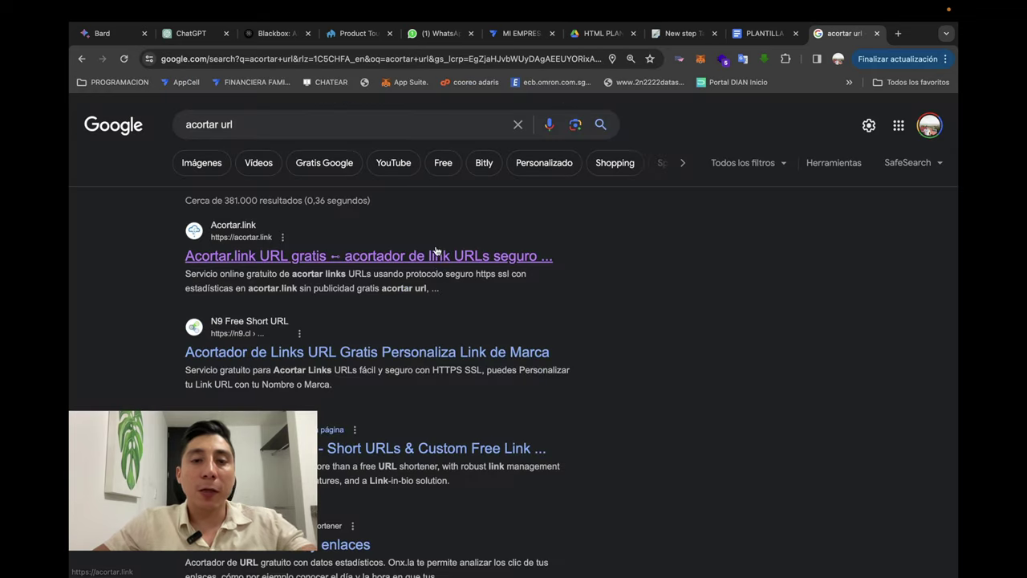
{"action": "left_click", "coordinate": [442, 257]}
{"action": "left_click", "coordinate": [462, 408]}
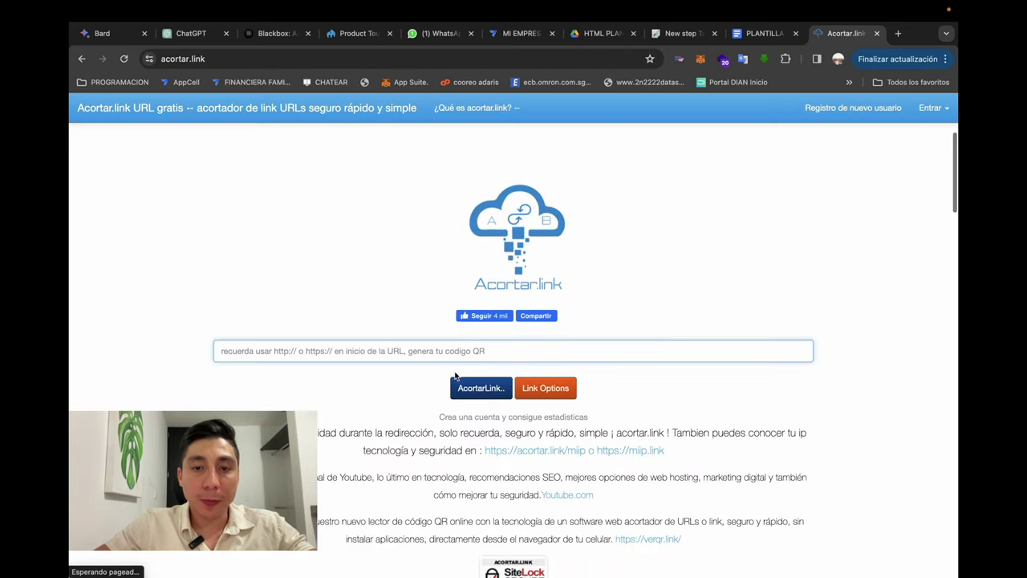
{"action": "key", "text": "super+v"}
{"action": "left_click", "coordinate": [459, 390]}
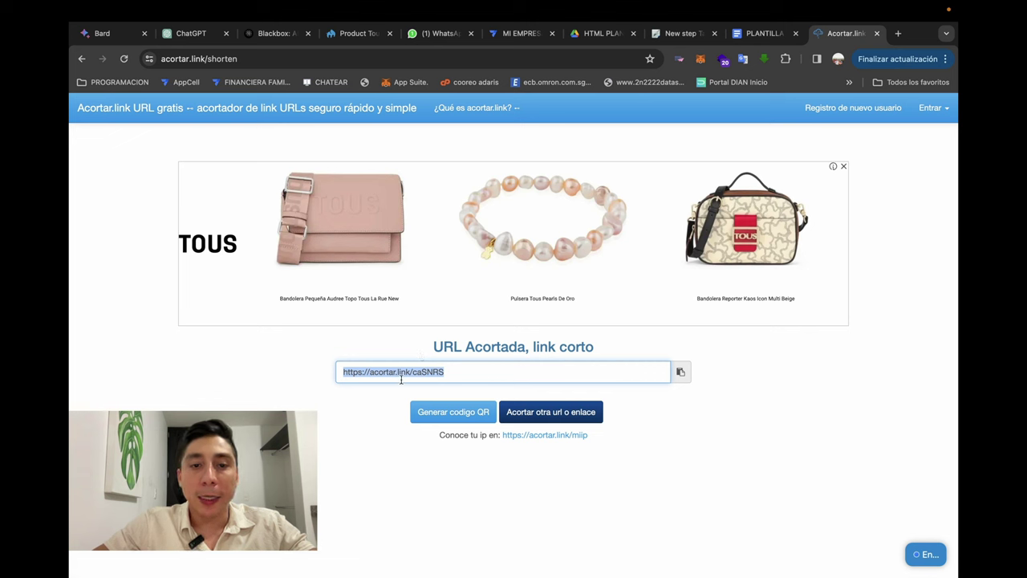
{"action": "left_click", "coordinate": [662, 37]}
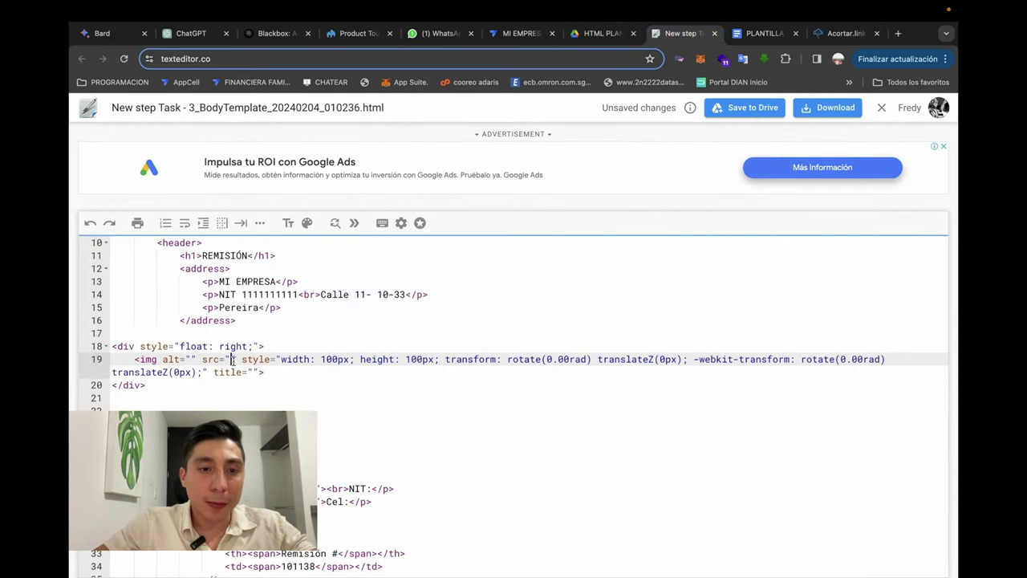
{"action": "type", "text": "https://acortar.link/caSNRS"}
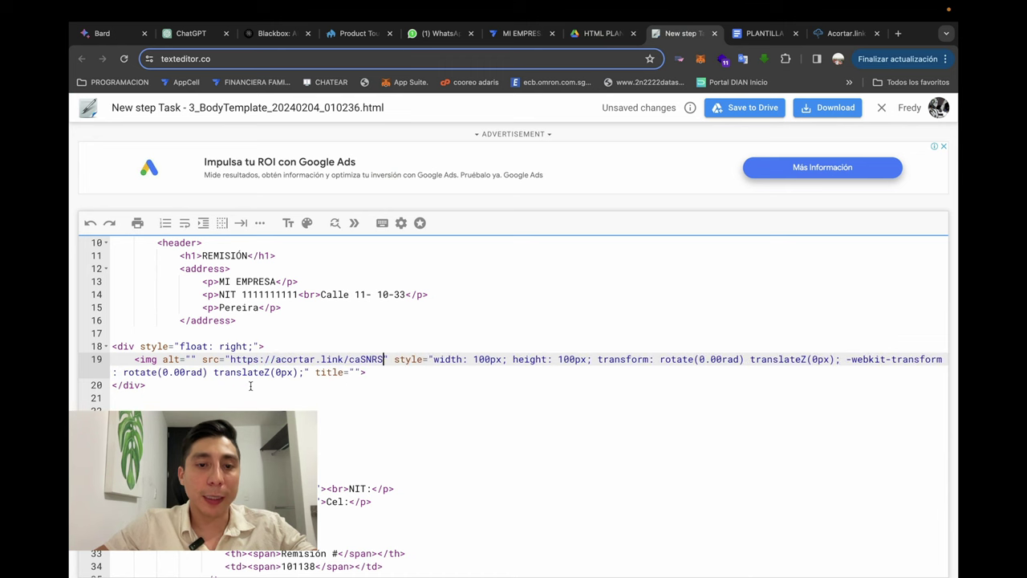
{"action": "left_click", "coordinate": [250, 385]}
{"action": "left_click", "coordinate": [738, 110]}
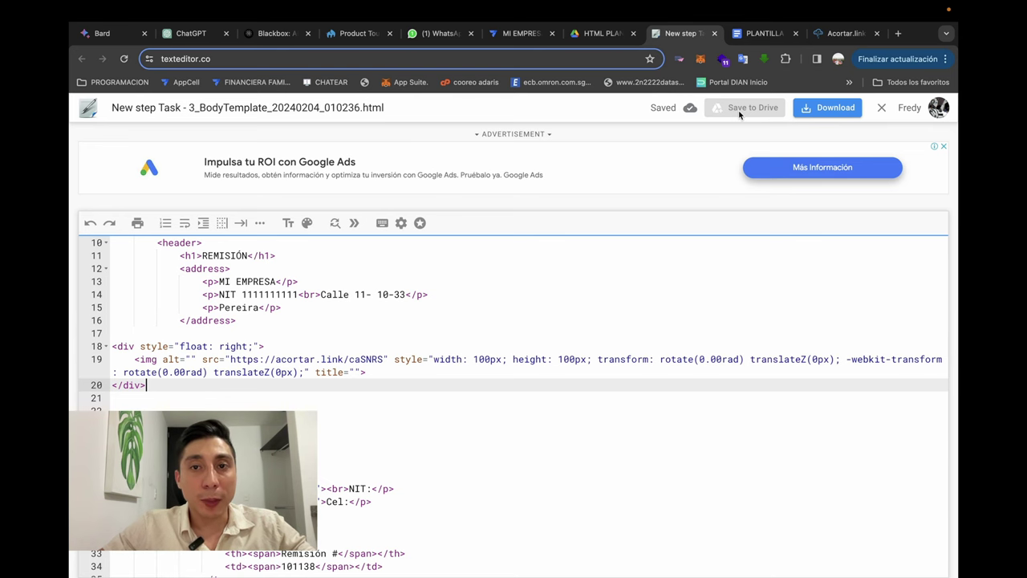
{"action": "left_click", "coordinate": [524, 32]}
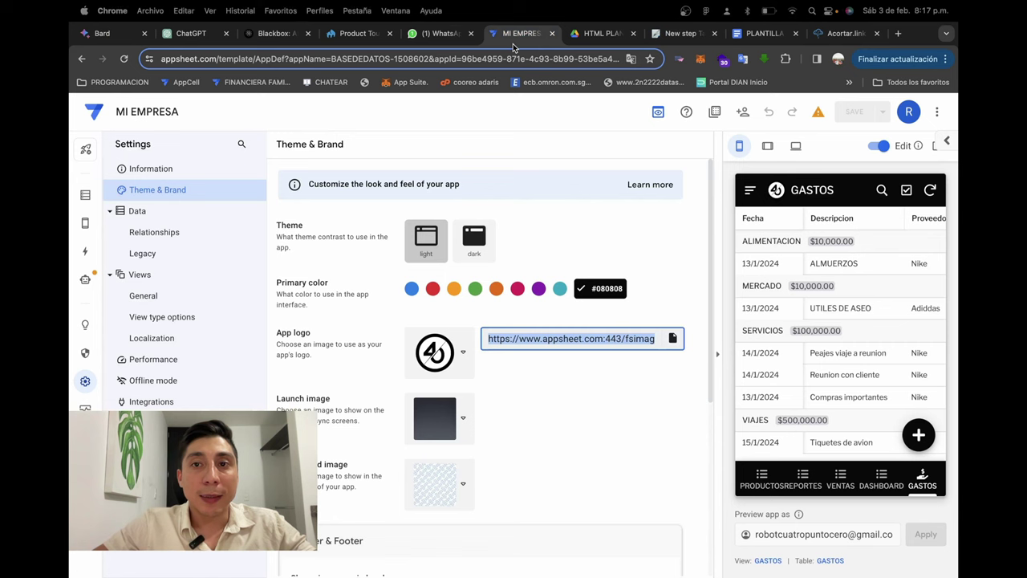
- Open the test table of rows for the GENERAR TICKET bot
{"action": "left_click", "coordinate": [85, 279]}
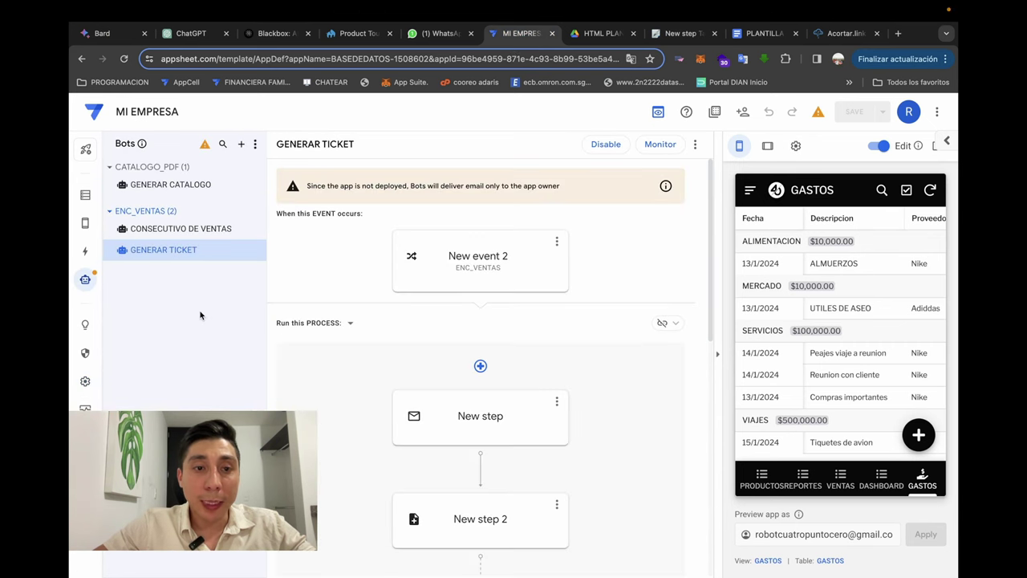
{"action": "scroll", "coordinate": [458, 381], "scroll_direction": "down", "scroll_amount": 1}
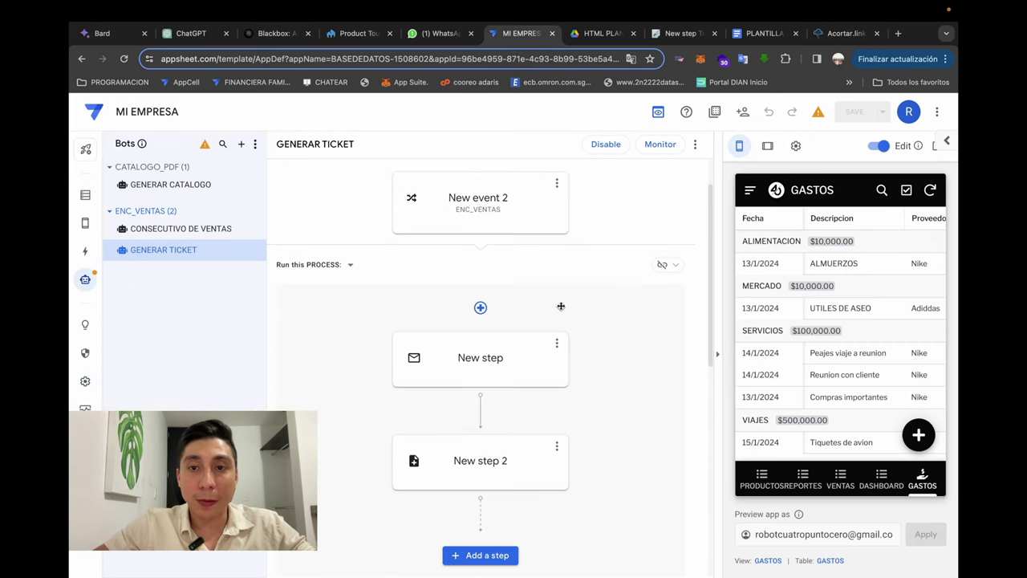
{"action": "left_click", "coordinate": [694, 144]}
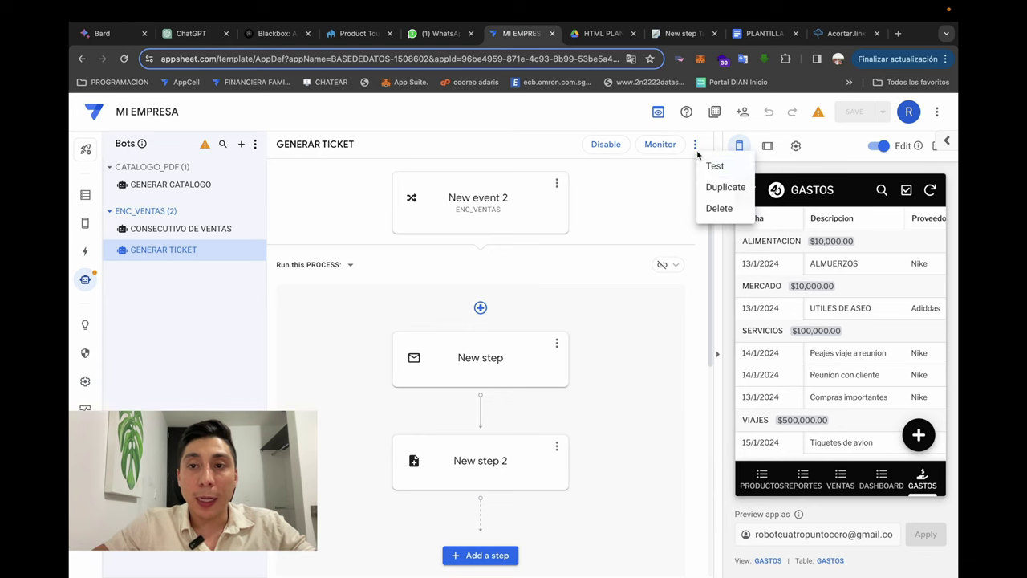
{"action": "left_click", "coordinate": [713, 166]}
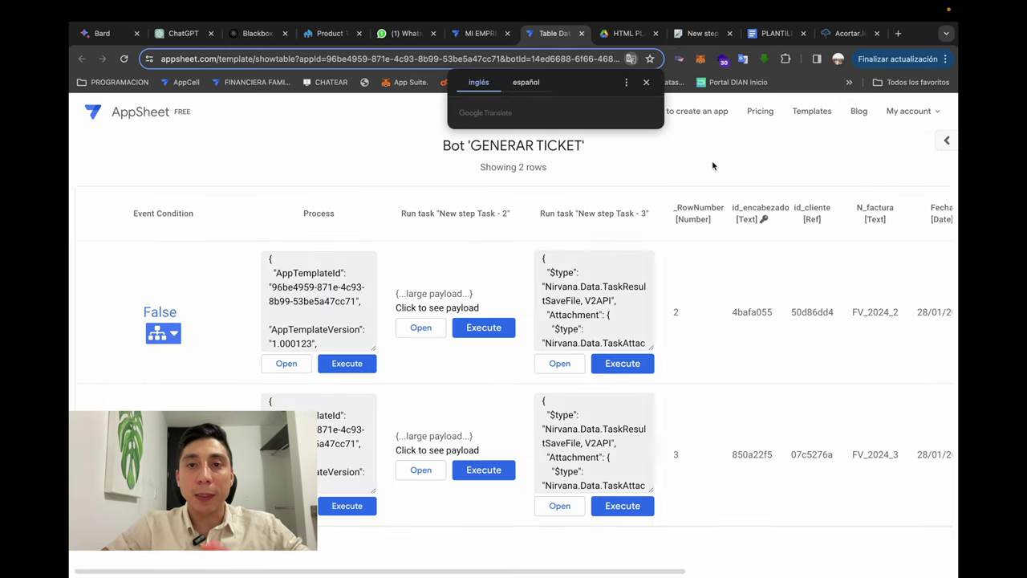
{"action": "scroll", "coordinate": [695, 273], "scroll_direction": "down", "scroll_amount": 3}
{"action": "scroll", "coordinate": [695, 273], "scroll_direction": "up", "scroll_amount": 3}
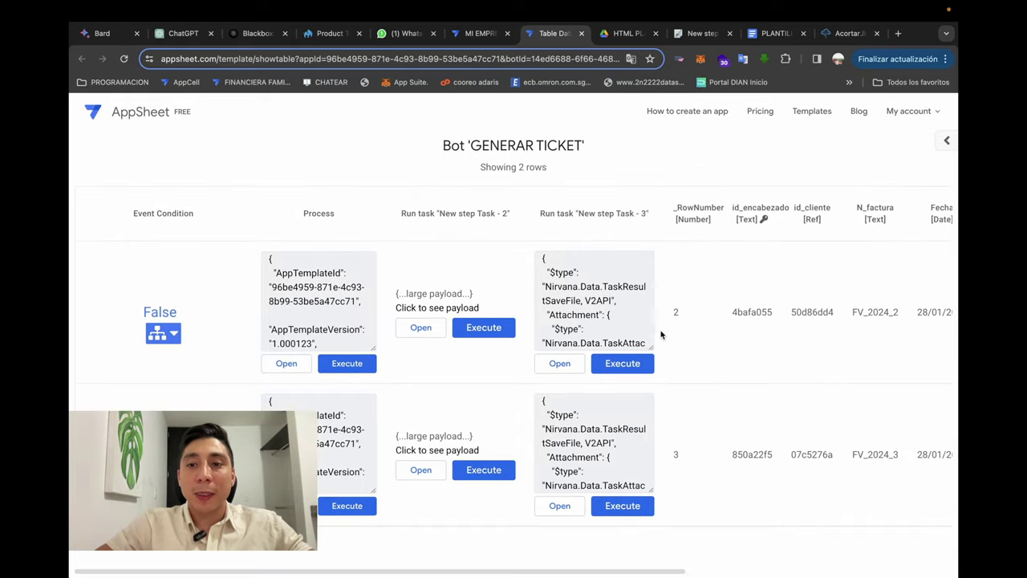
{"action": "scroll", "coordinate": [740, 391], "scroll_direction": "down", "scroll_amount": 3}
{"action": "scroll", "coordinate": [762, 405], "scroll_direction": "right", "scroll_amount": 3}
{"action": "scroll", "coordinate": [785, 403], "scroll_direction": "left", "scroll_amount": 3}
{"action": "scroll", "coordinate": [786, 403], "scroll_direction": "up", "scroll_amount": 2}
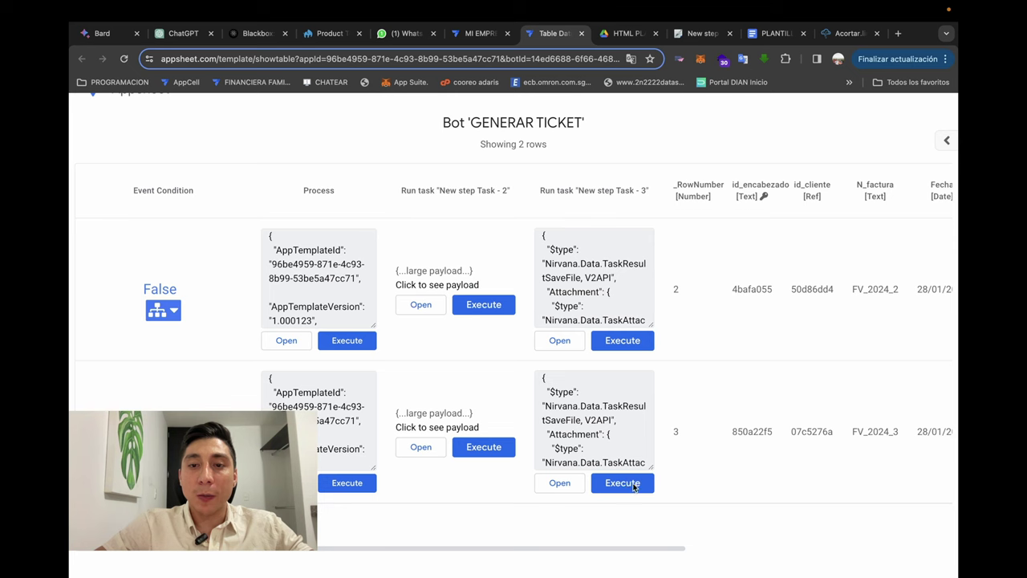
- Check the PDF file-creation task settings, then run the bot test through to Success
{"action": "left_click", "coordinate": [470, 36]}
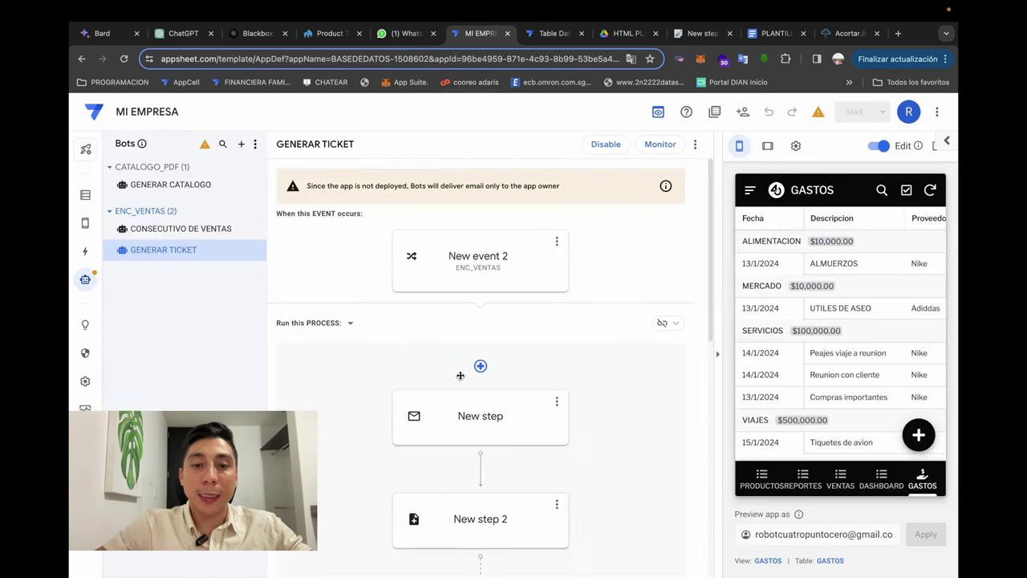
{"action": "scroll", "coordinate": [459, 375], "scroll_direction": "down", "scroll_amount": 3}
{"action": "left_click", "coordinate": [520, 353]}
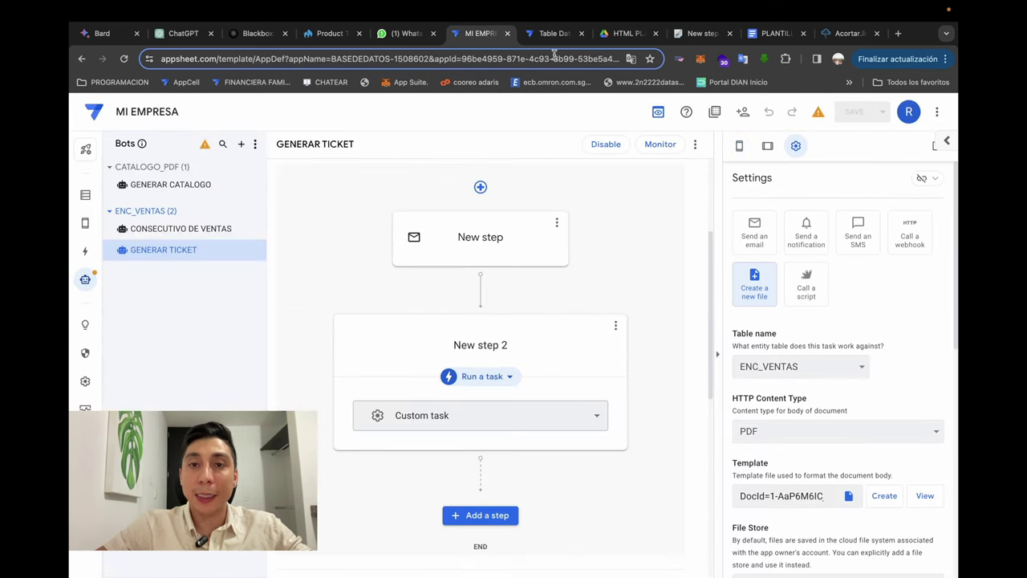
{"action": "left_click", "coordinate": [554, 36]}
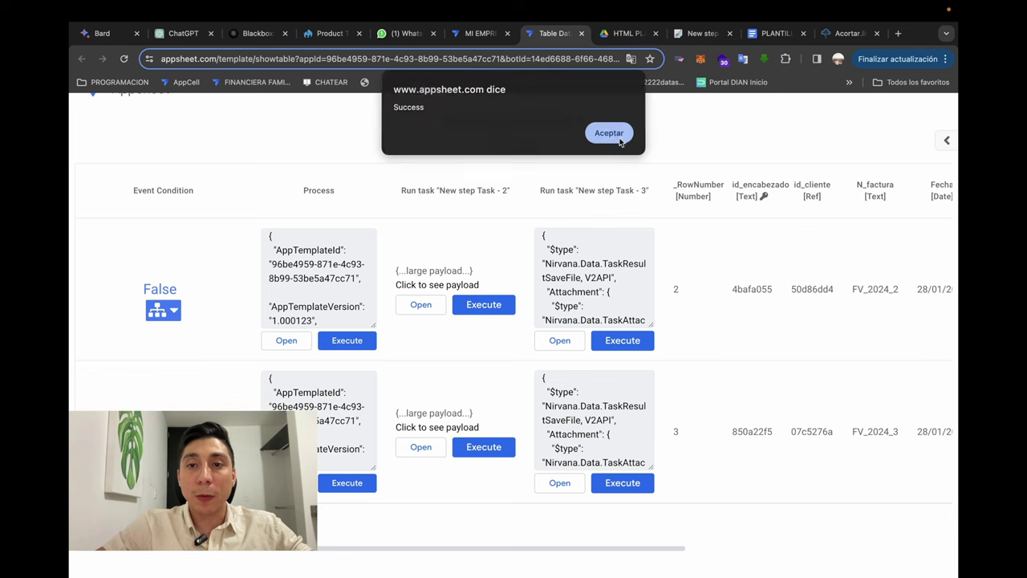
{"action": "left_click", "coordinate": [609, 133]}
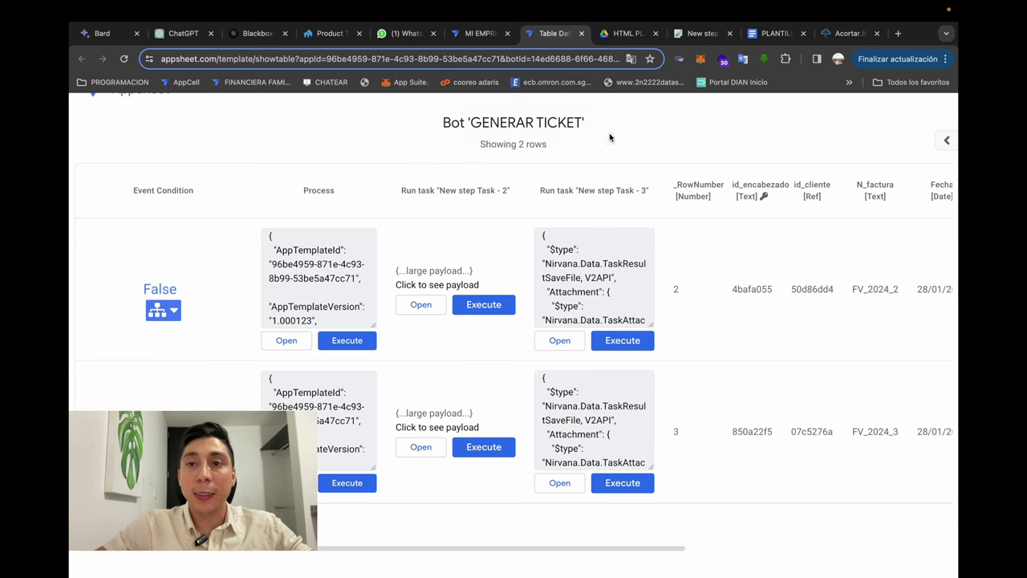
- Open Google Drive in a new tab and show its recently modified files
{"action": "left_click", "coordinate": [899, 33]}
{"action": "type", "text": "drive"}
{"action": "key", "text": "Return"}
{"action": "left_click", "coordinate": [157, 299]}
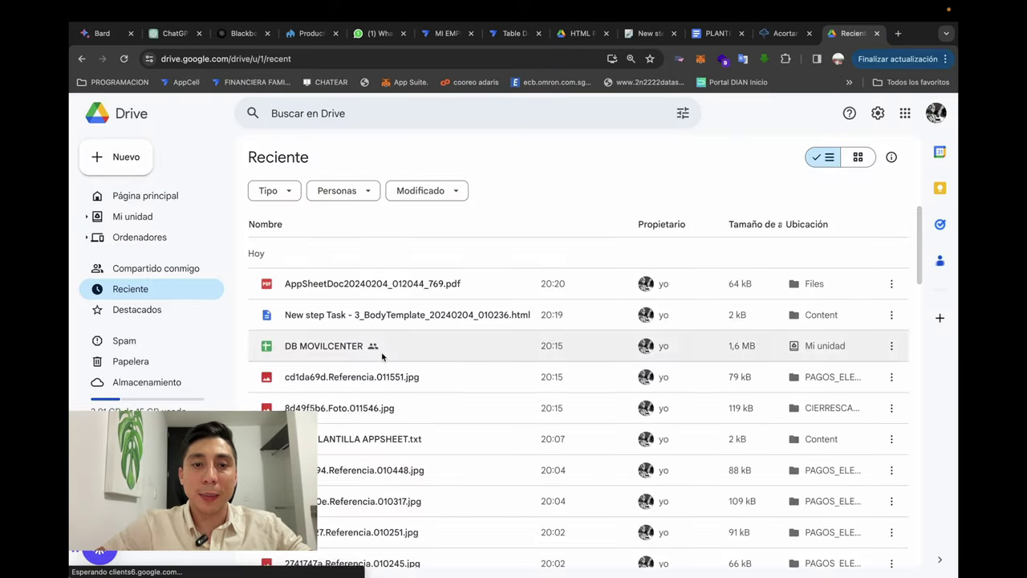
- Preview the generated AppSheetDoc20240204_012044_769.pdf and highlight its empty Cliente details
{"action": "double_click", "coordinate": [370, 295]}
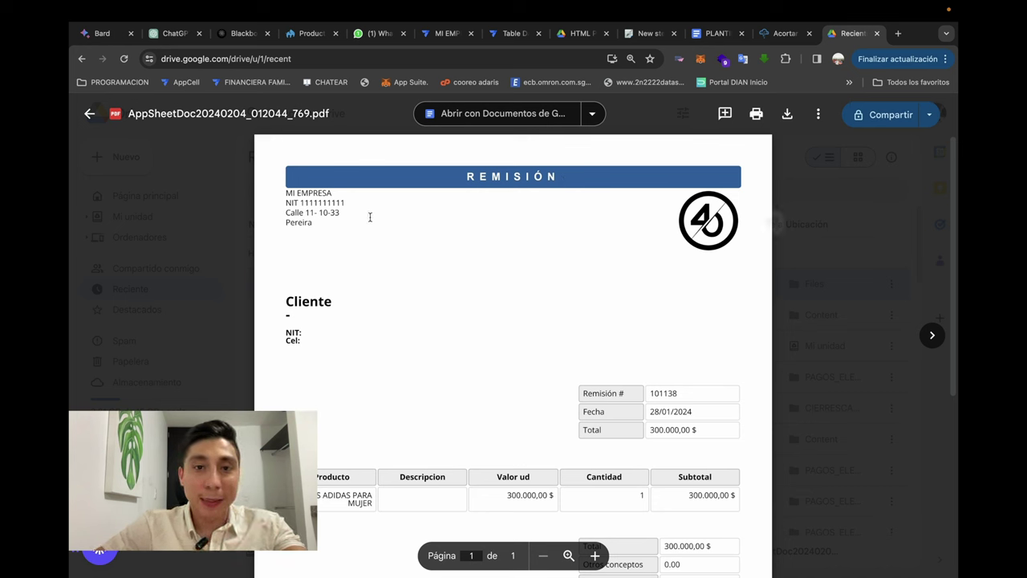
{"action": "scroll", "coordinate": [390, 253], "scroll_direction": "down", "scroll_amount": 1}
{"action": "left_click_drag", "start_coordinate": [339, 316], "coordinate": [282, 265]}
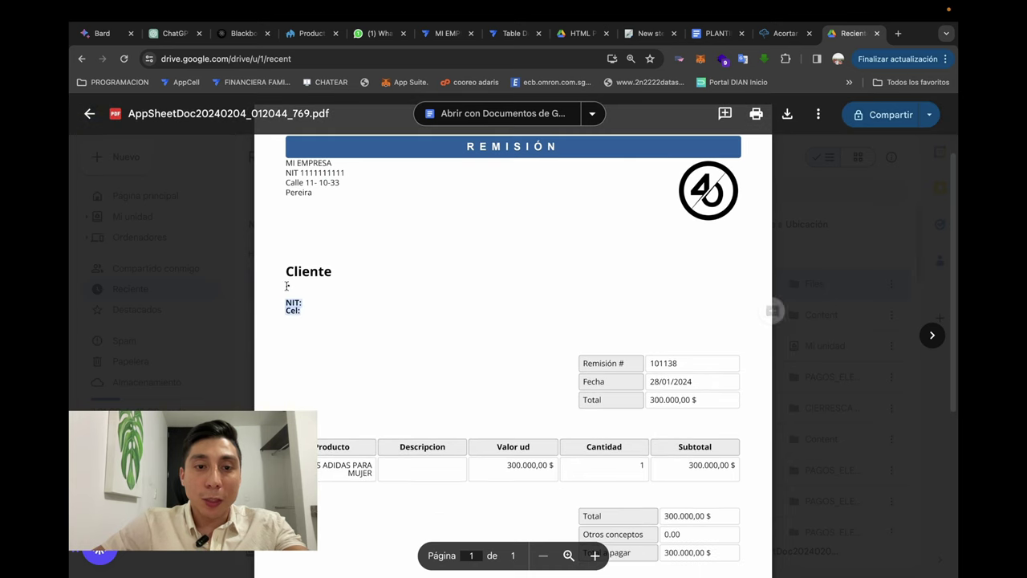
- Scroll through the REMISIÓN PDF totaling 300.000,00 $, then return to the AppSheet bot editor
{"action": "scroll", "coordinate": [370, 335], "scroll_direction": "down", "scroll_amount": 1}
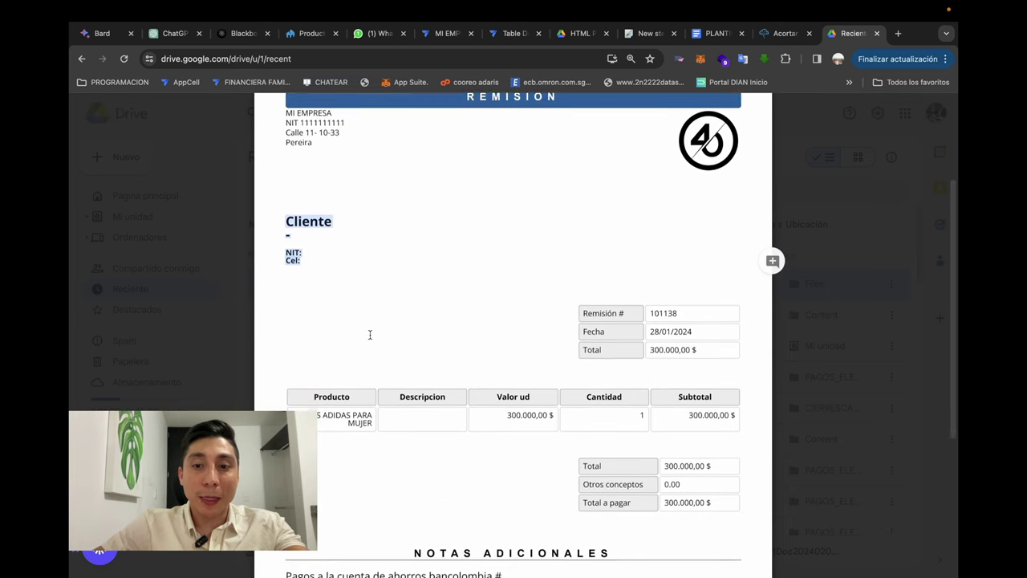
{"action": "scroll", "coordinate": [370, 335], "scroll_direction": "down", "scroll_amount": 1}
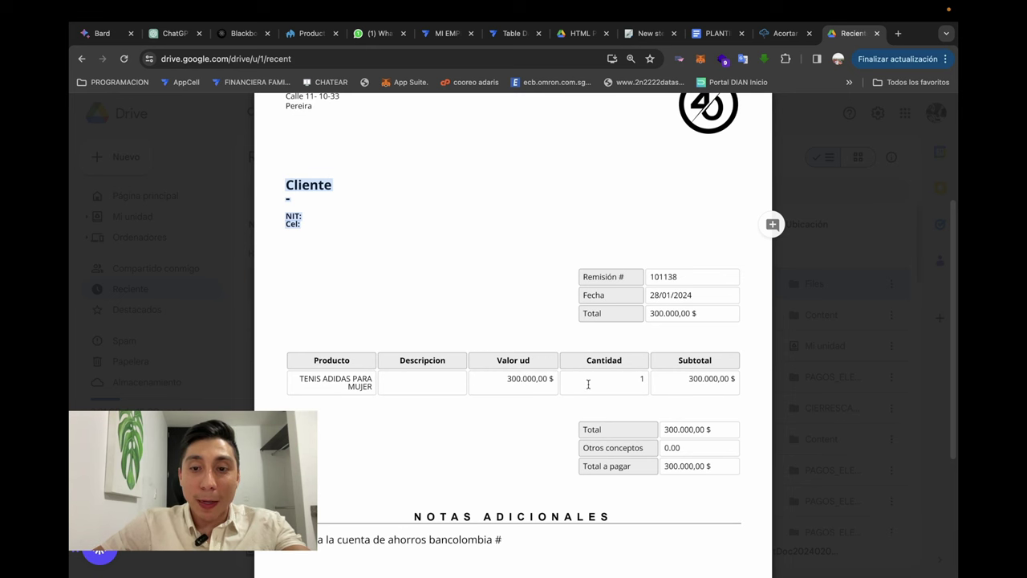
{"action": "scroll", "coordinate": [718, 413], "scroll_direction": "down", "scroll_amount": 1}
{"action": "scroll", "coordinate": [720, 422], "scroll_direction": "down", "scroll_amount": 1}
{"action": "scroll", "coordinate": [719, 422], "scroll_direction": "down", "scroll_amount": 1}
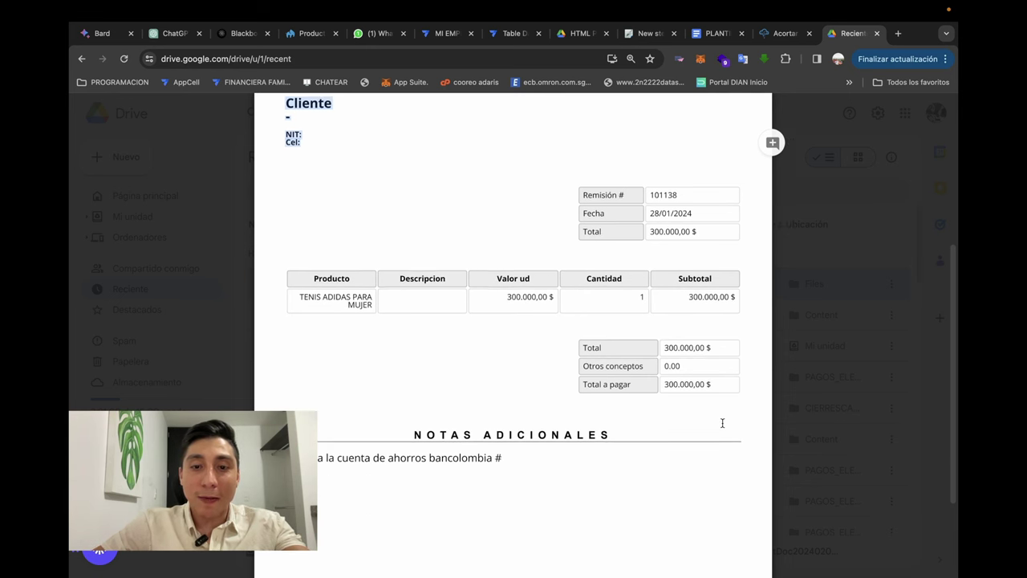
{"action": "scroll", "coordinate": [722, 423], "scroll_direction": "up", "scroll_amount": 3}
{"action": "scroll", "coordinate": [722, 422], "scroll_direction": "up", "scroll_amount": 2}
{"action": "scroll", "coordinate": [722, 423], "scroll_direction": "down", "scroll_amount": 1}
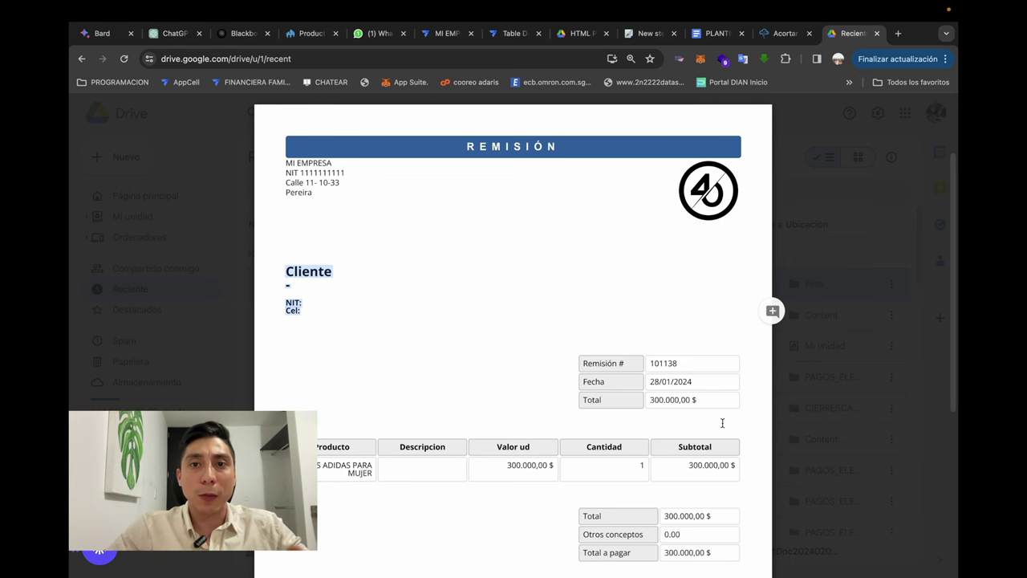
{"action": "scroll", "coordinate": [654, 358], "scroll_direction": "down", "scroll_amount": 1}
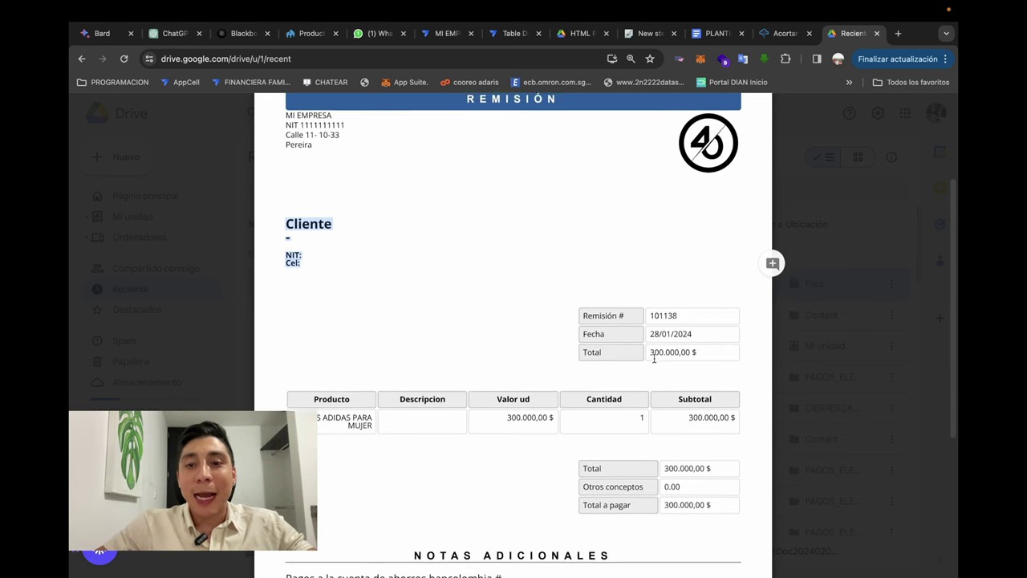
{"action": "scroll", "coordinate": [654, 359], "scroll_direction": "up", "scroll_amount": 2}
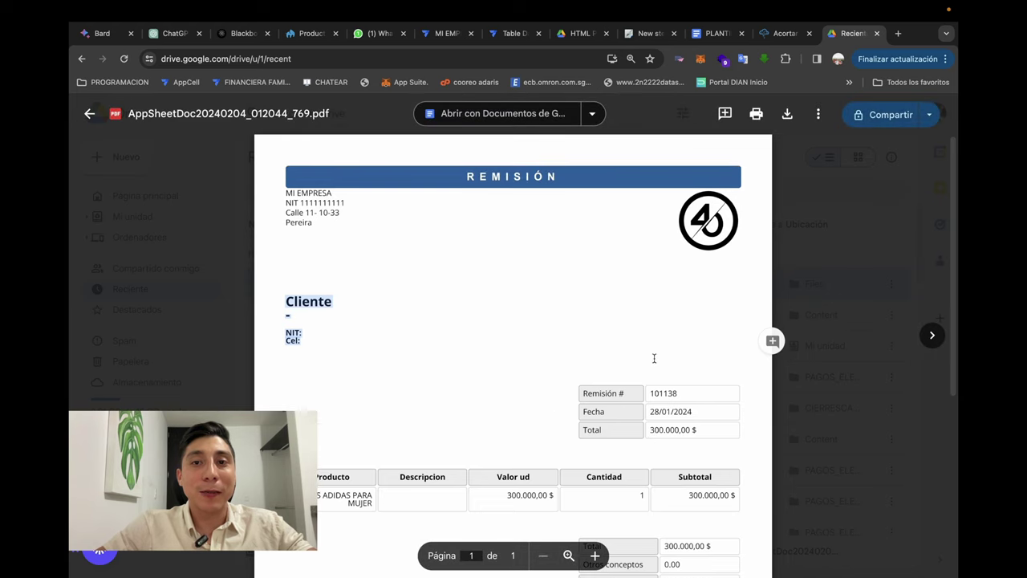
{"action": "left_click", "coordinate": [507, 36]}
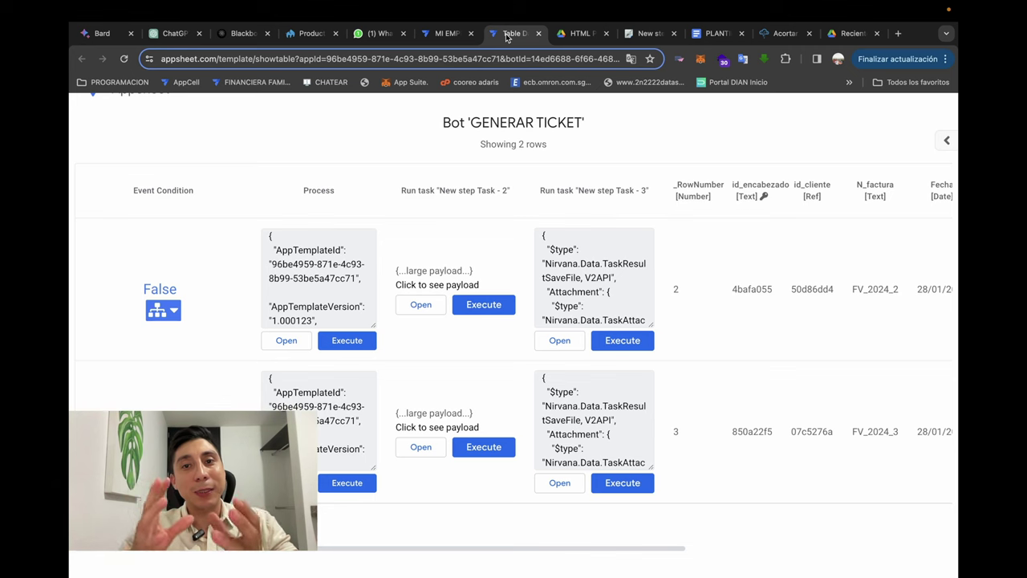
{"action": "left_click", "coordinate": [446, 36]}
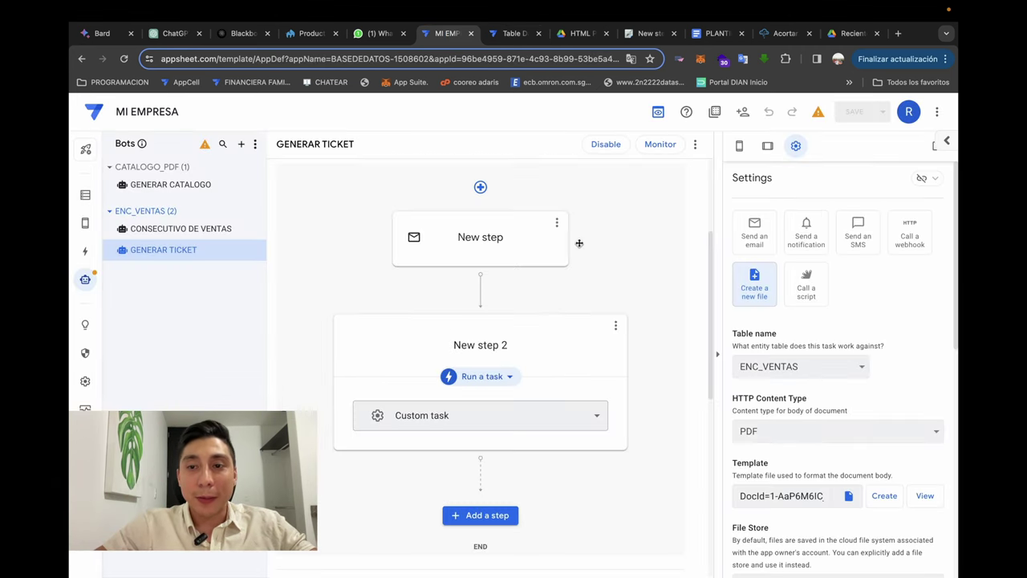
- Scroll the template up to its header, select the REMISIÓN title, and move the PDF tab beside it
{"action": "left_click", "coordinate": [647, 33]}
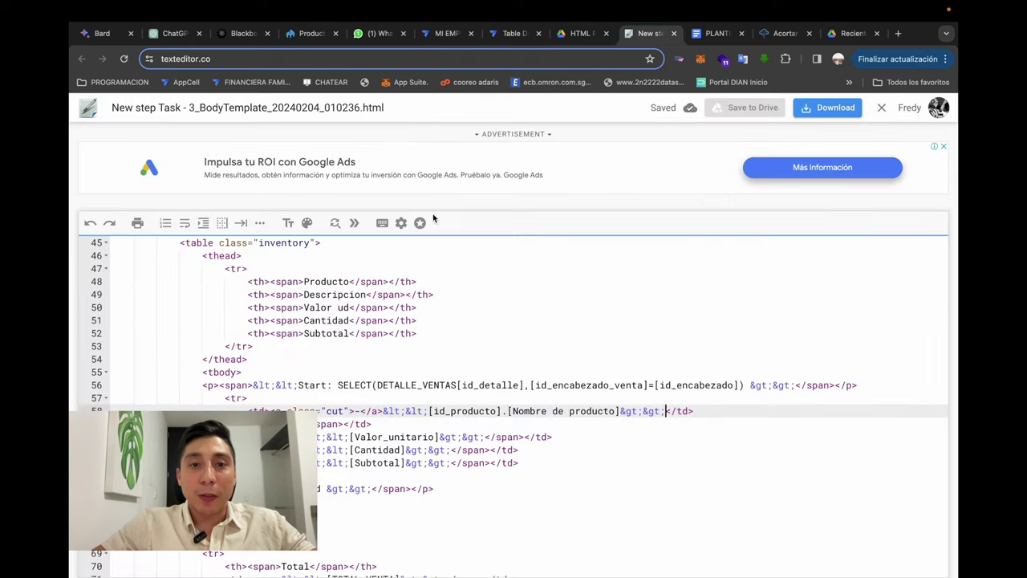
{"action": "scroll", "coordinate": [416, 398], "scroll_direction": "up", "scroll_amount": 1}
{"action": "scroll", "coordinate": [417, 399], "scroll_direction": "up", "scroll_amount": 4}
{"action": "scroll", "coordinate": [417, 398], "scroll_direction": "up", "scroll_amount": 4}
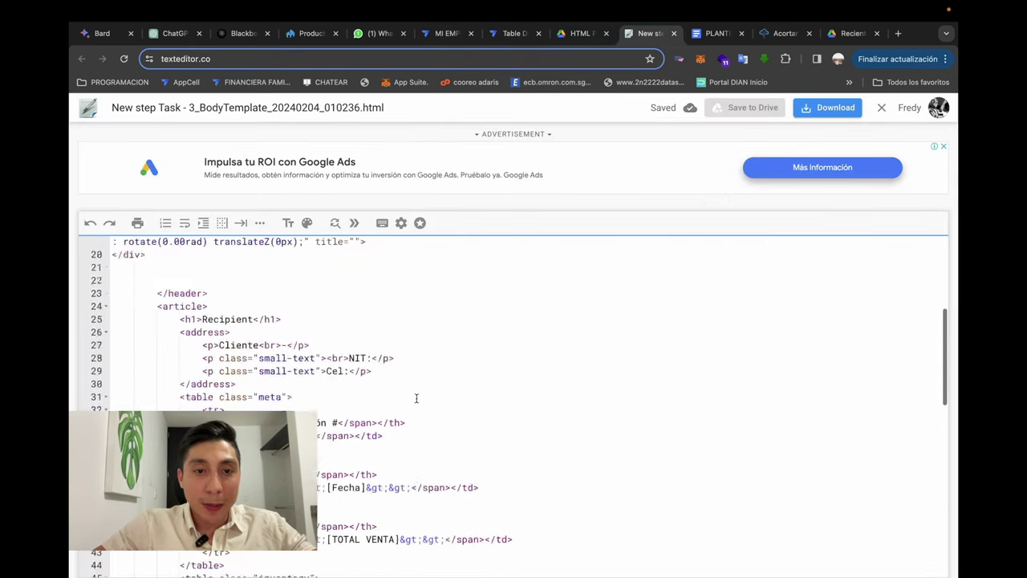
{"action": "scroll", "coordinate": [416, 398], "scroll_direction": "up", "scroll_amount": 4}
{"action": "scroll", "coordinate": [417, 399], "scroll_direction": "up", "scroll_amount": 3}
{"action": "left_click_drag", "start_coordinate": [161, 424], "coordinate": [152, 383]}
{"action": "double_click", "coordinate": [221, 371]}
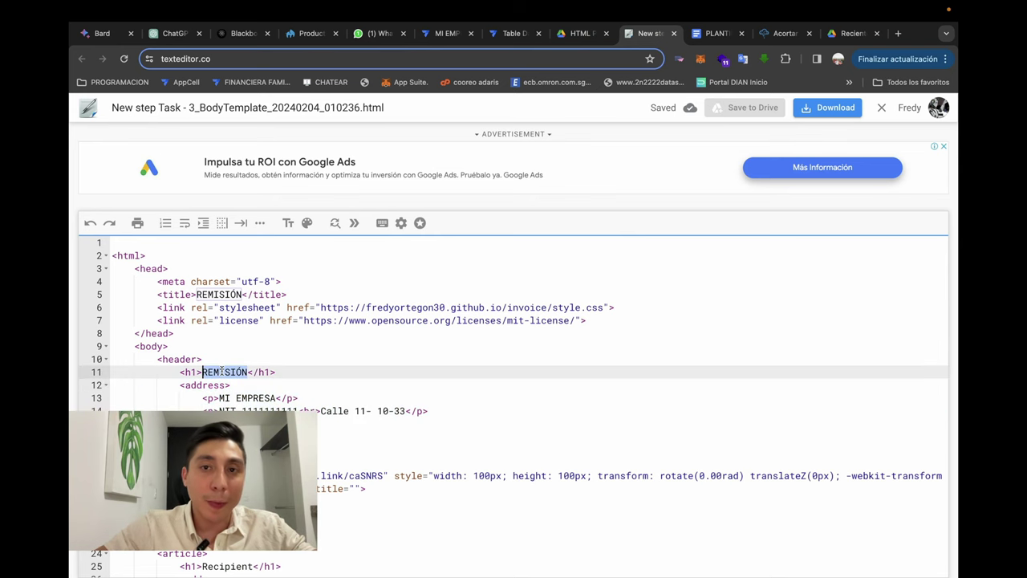
{"action": "left_click_drag", "start_coordinate": [852, 33], "coordinate": [646, 33]}
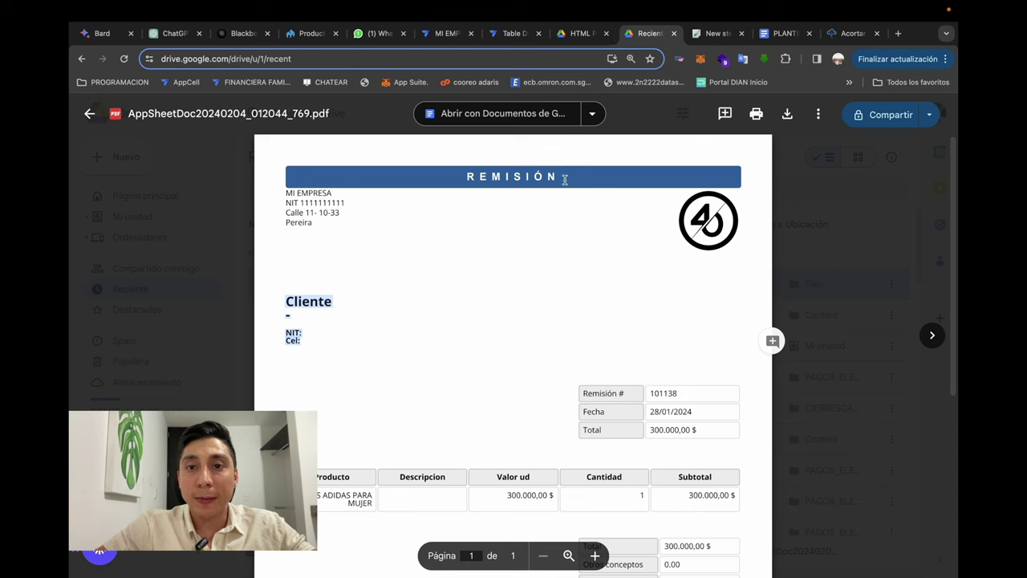
- Clear the selection in the PDF preview and return to the HTML template in texteditor.co
{"action": "left_click", "coordinate": [442, 179]}
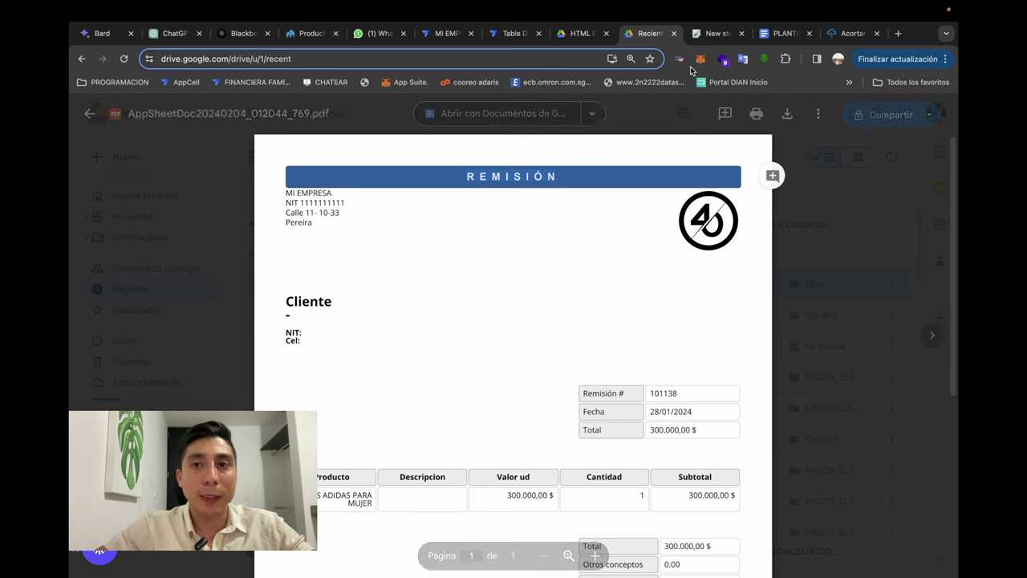
{"action": "left_click", "coordinate": [718, 33]}
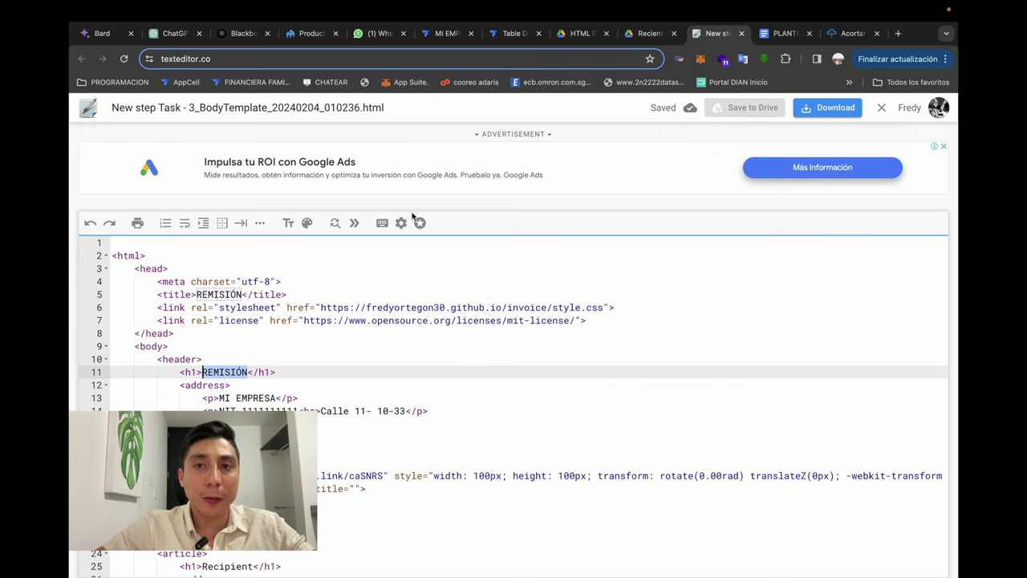
- Compare the PDF with the template header, selecting the company address lines and MI EMPRESA
{"action": "left_click", "coordinate": [649, 33]}
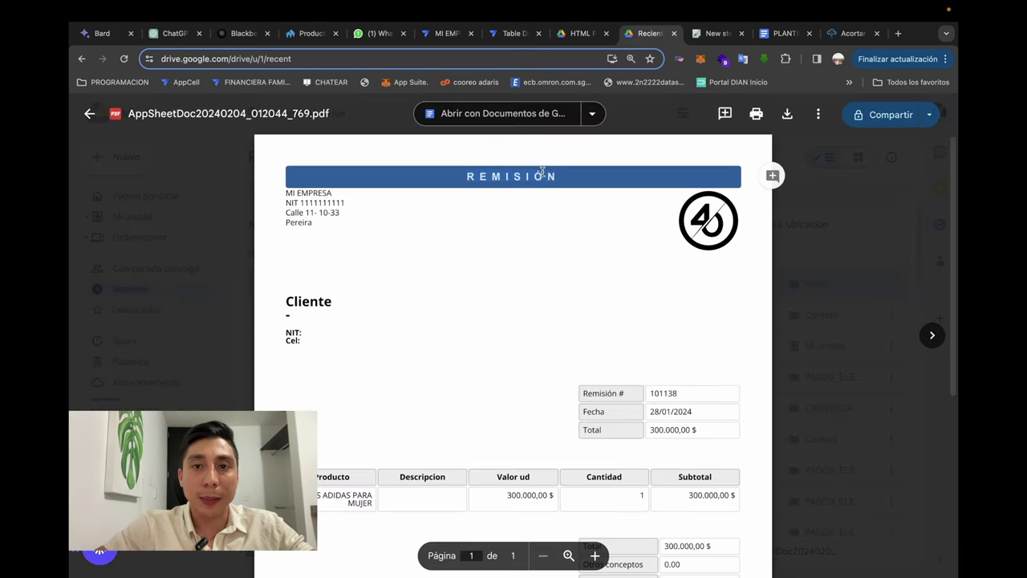
{"action": "left_click", "coordinate": [718, 33]}
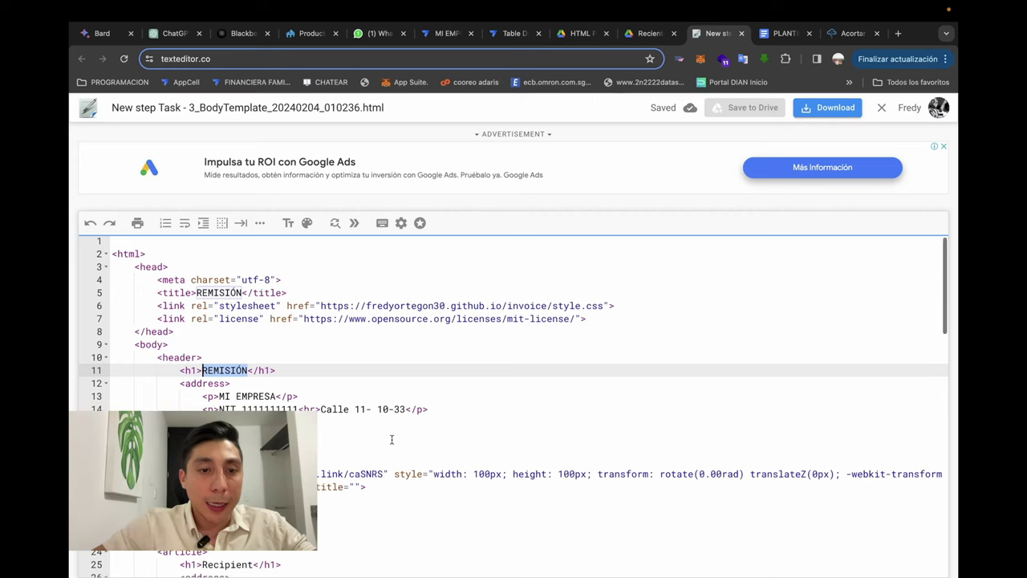
{"action": "scroll", "coordinate": [323, 375], "scroll_direction": "down", "scroll_amount": 3}
{"action": "left_click_drag", "start_coordinate": [281, 324], "coordinate": [179, 297]}
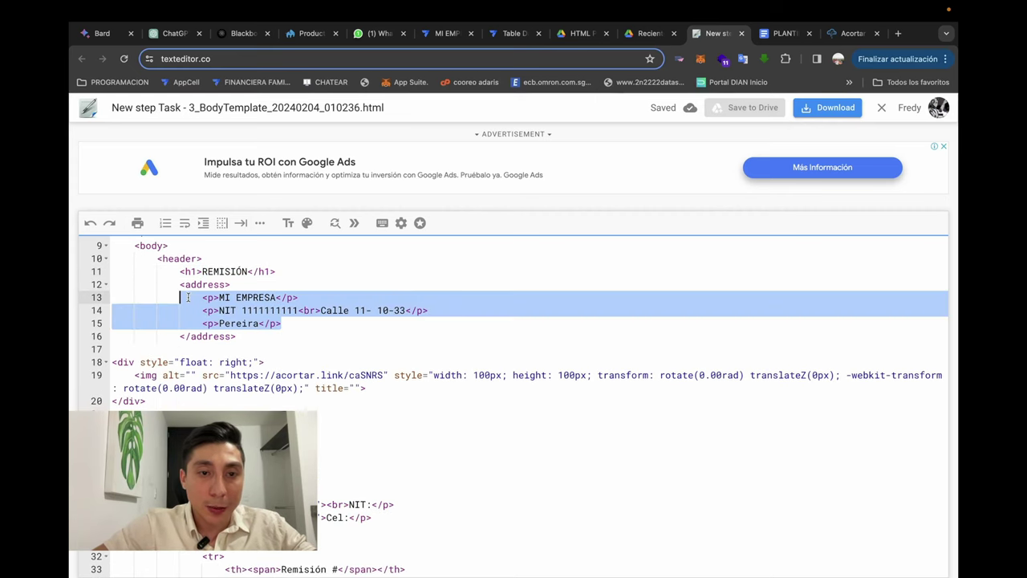
{"action": "left_click", "coordinate": [258, 308]}
{"action": "scroll", "coordinate": [317, 372], "scroll_direction": "up", "scroll_amount": 2}
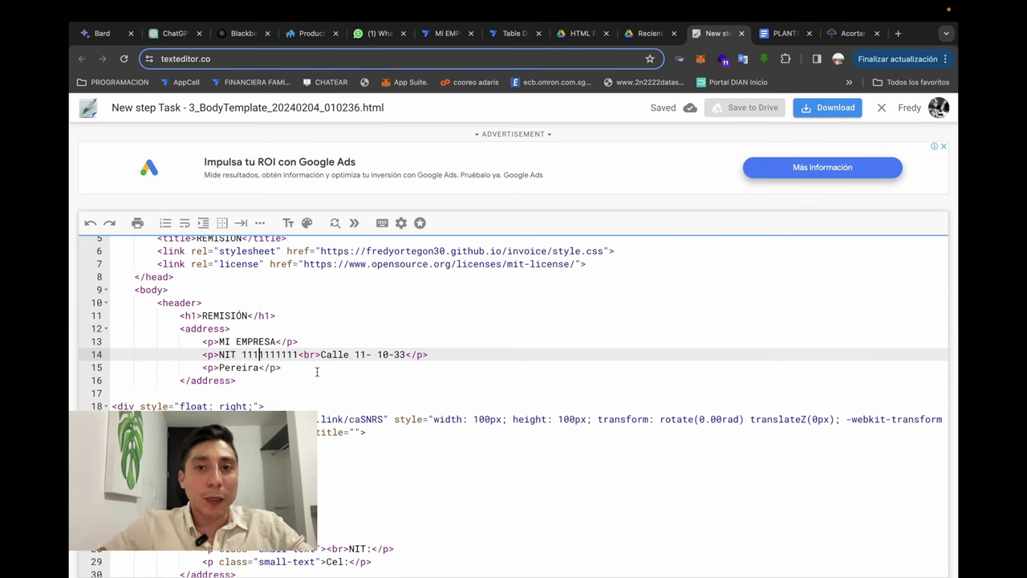
{"action": "left_click_drag", "start_coordinate": [279, 341], "coordinate": [219, 341]}
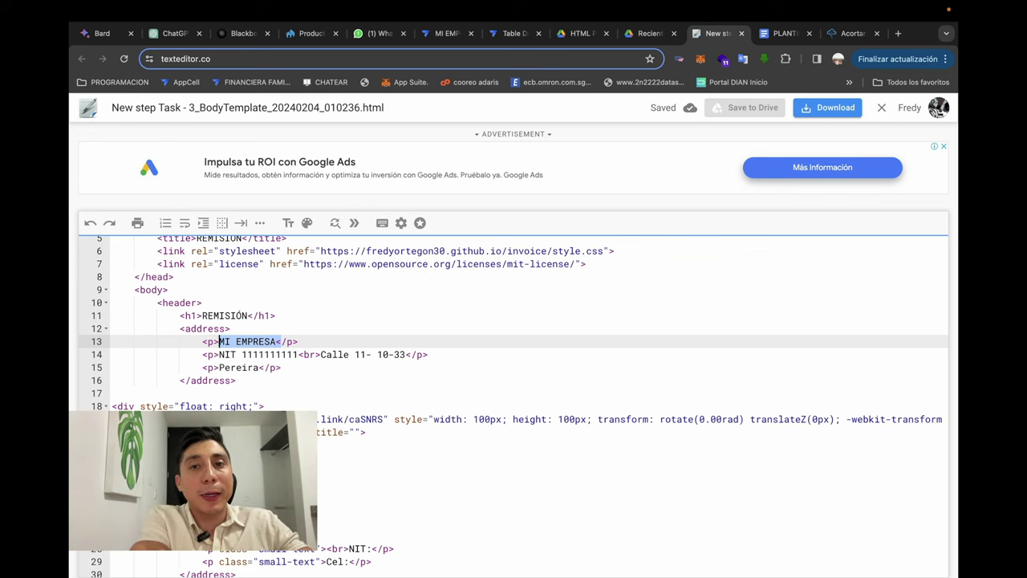
- Scroll to the template body and inspect the escaped bracket code and the Fecha heading
{"action": "scroll", "coordinate": [513, 401], "scroll_direction": "down", "scroll_amount": 2}
{"action": "scroll", "coordinate": [513, 402], "scroll_direction": "down", "scroll_amount": 3}
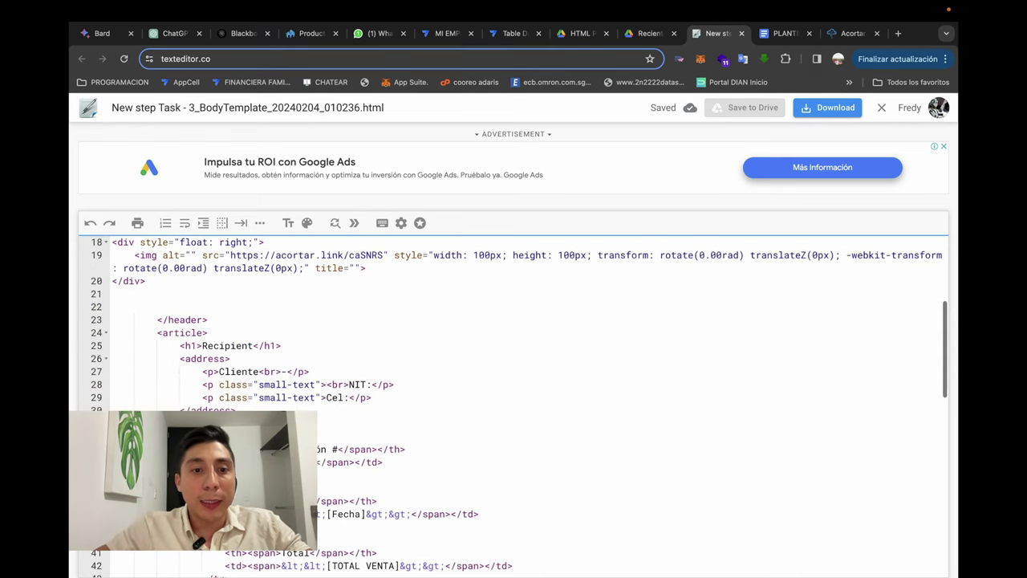
{"action": "scroll", "coordinate": [513, 401], "scroll_direction": "down", "scroll_amount": 1}
{"action": "scroll", "coordinate": [513, 401], "scroll_direction": "down", "scroll_amount": 1}
{"action": "scroll", "coordinate": [513, 401], "scroll_direction": "down", "scroll_amount": 2}
{"action": "scroll", "coordinate": [513, 401], "scroll_direction": "down", "scroll_amount": 5}
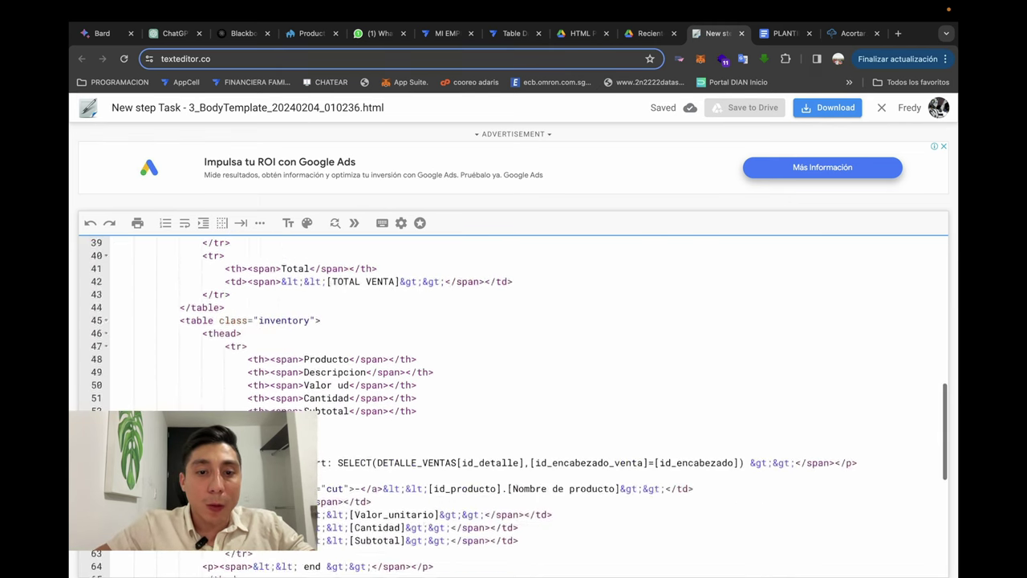
{"action": "scroll", "coordinate": [513, 401], "scroll_direction": "down", "scroll_amount": 3}
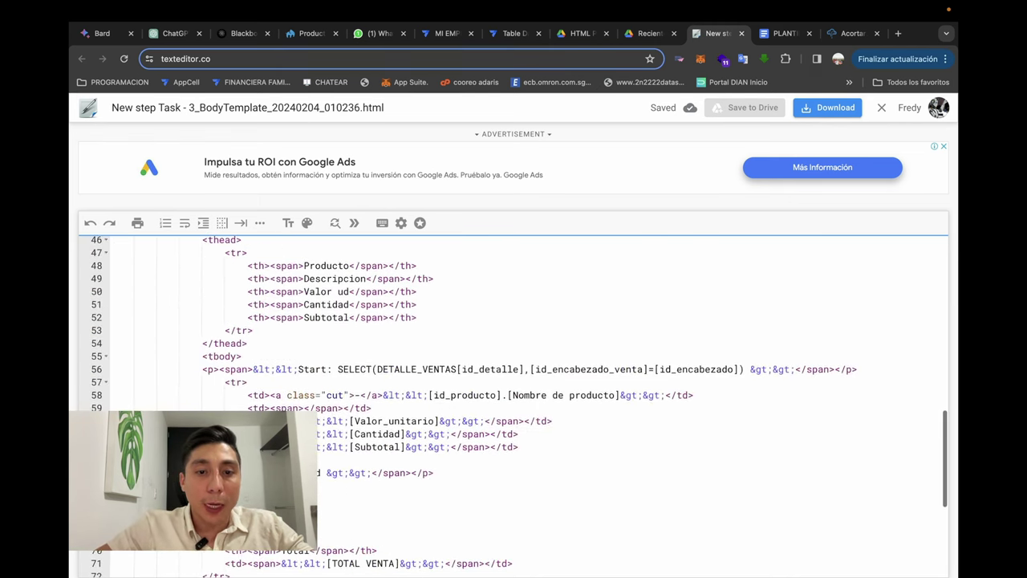
{"action": "double_click", "coordinate": [288, 369]}
{"action": "left_click", "coordinate": [346, 394]}
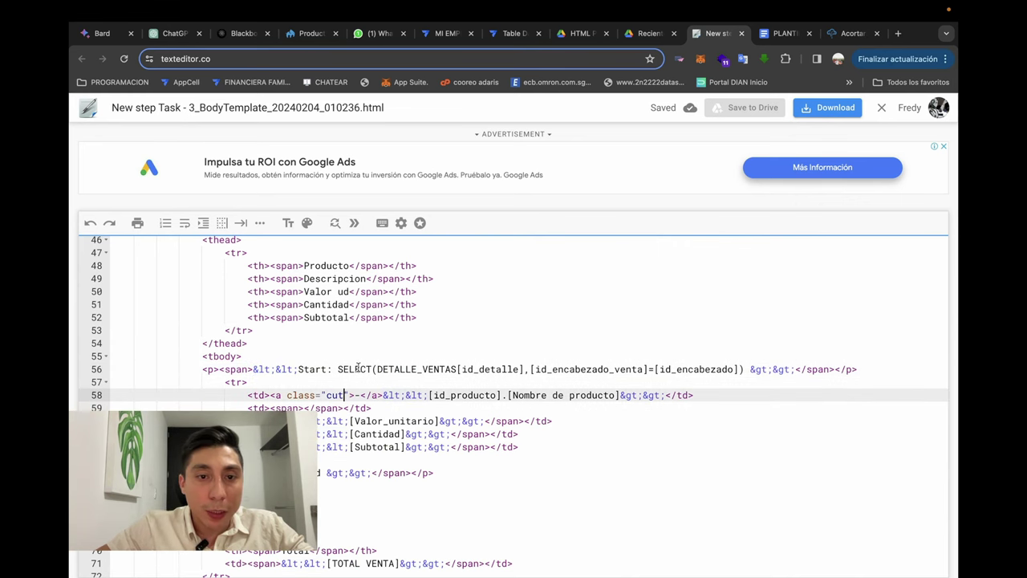
{"action": "scroll", "coordinate": [355, 366], "scroll_direction": "up", "scroll_amount": 4}
{"action": "scroll", "coordinate": [356, 372], "scroll_direction": "up", "scroll_amount": 2}
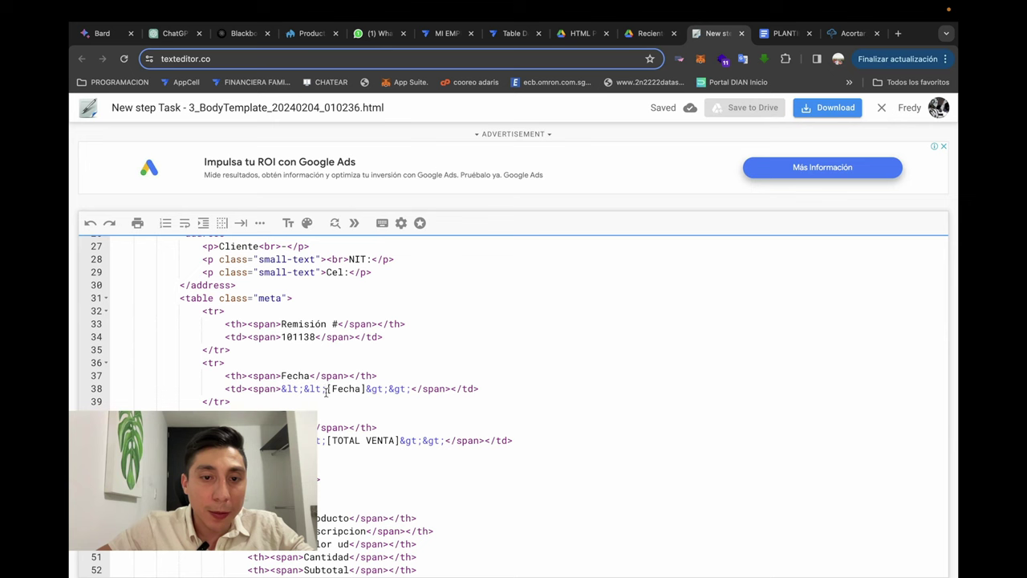
{"action": "left_click_drag", "start_coordinate": [309, 376], "coordinate": [282, 374]}
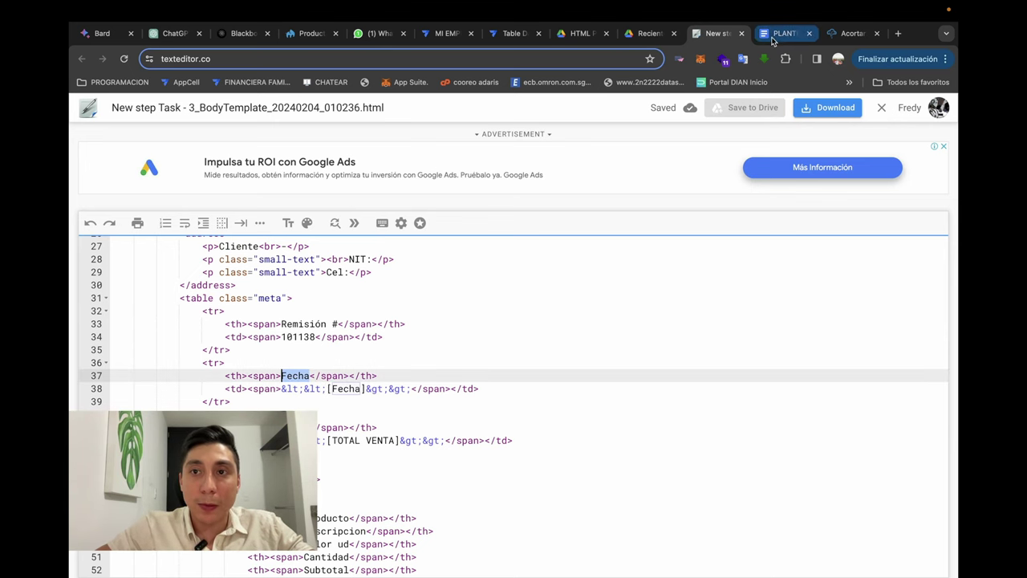
- Match the PDF date 28/01/2024 to the [Fecha] placeholder and its escaped << >> brackets
{"action": "left_click", "coordinate": [650, 33]}
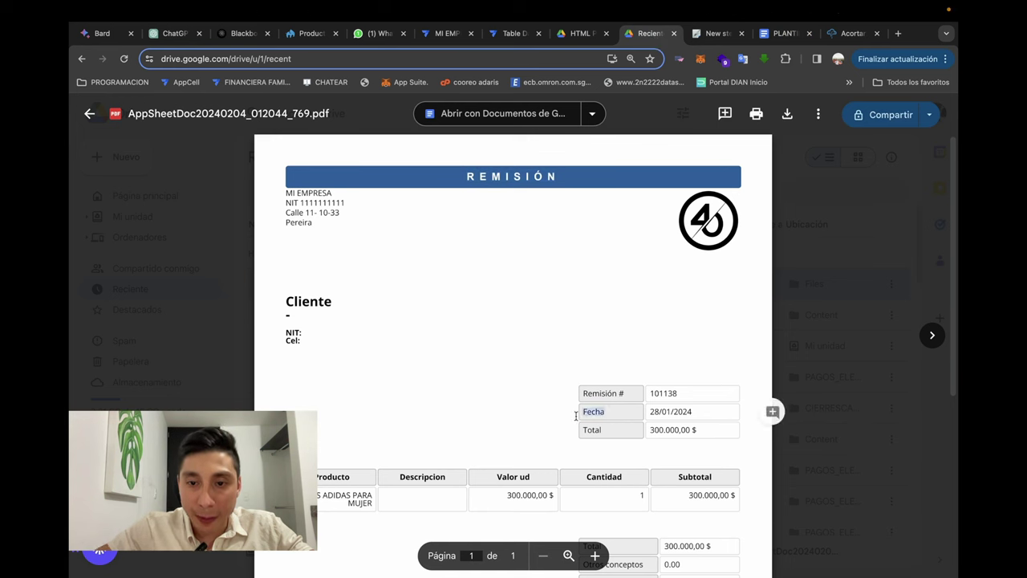
{"action": "left_click_drag", "start_coordinate": [698, 412], "coordinate": [652, 411]}
{"action": "mouse_move", "coordinate": [665, 291]}
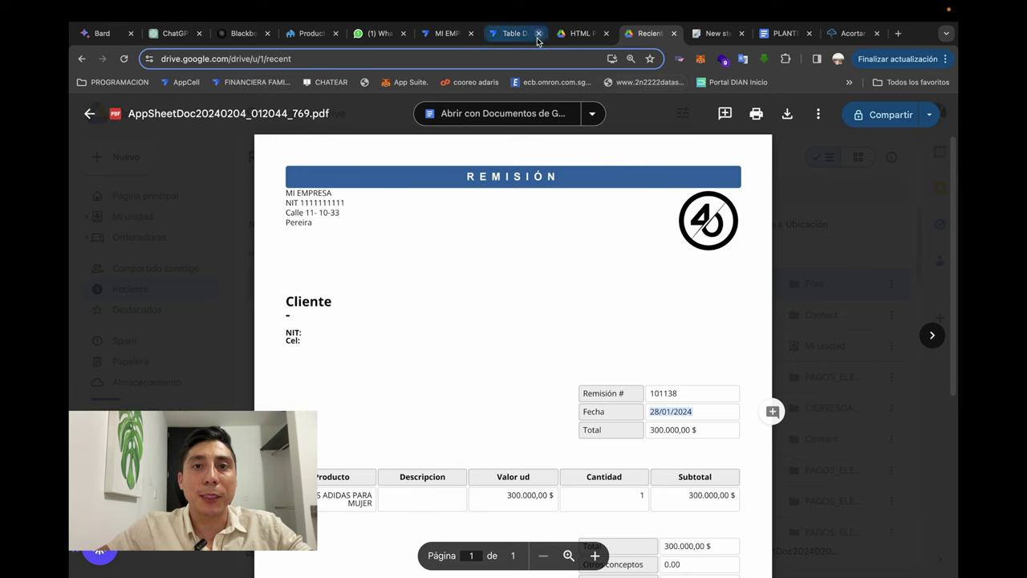
{"action": "left_click", "coordinate": [712, 35]}
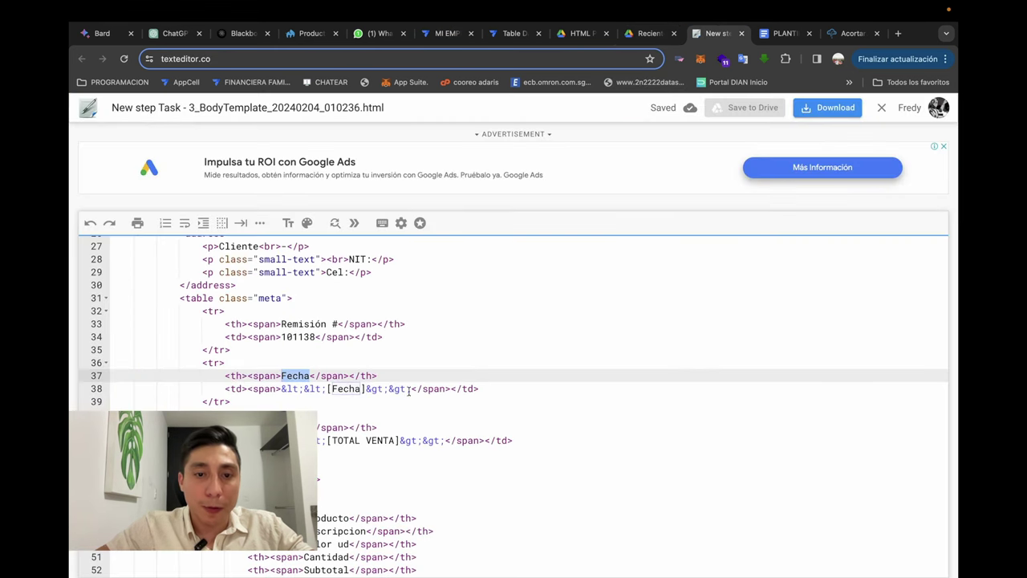
{"action": "left_click_drag", "start_coordinate": [366, 388], "coordinate": [329, 389]}
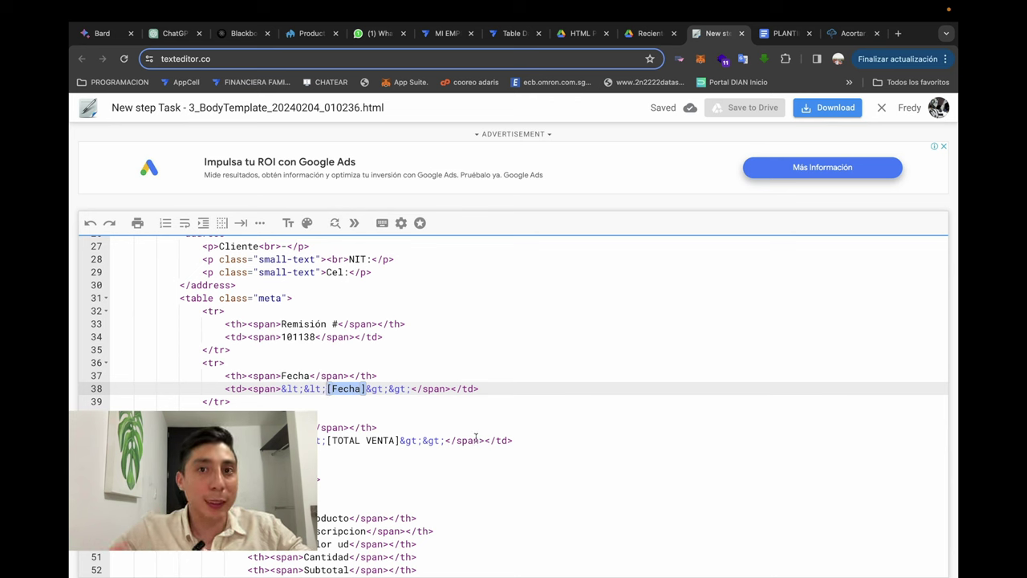
{"action": "left_click_drag", "start_coordinate": [327, 389], "coordinate": [280, 390]}
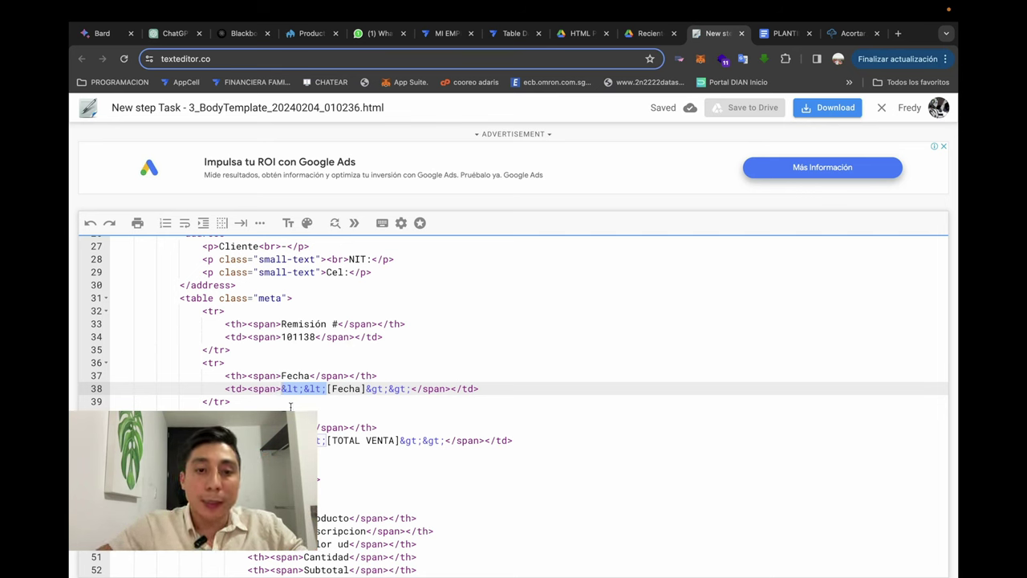
{"action": "left_click_drag", "start_coordinate": [281, 388], "coordinate": [326, 388]}
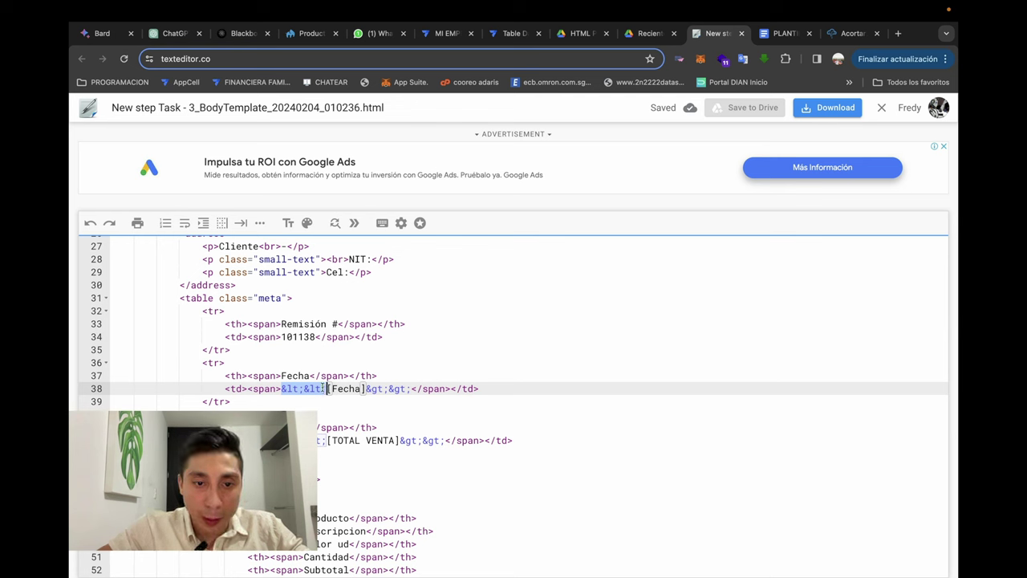
{"action": "left_click", "coordinate": [327, 388]}
{"action": "mouse_move", "coordinate": [366, 388]}
{"action": "left_mouse_down"}
{"action": "mouse_move", "coordinate": [407, 389]}
{"action": "mouse_move", "coordinate": [280, 388]}
{"action": "left_mouse_up"}
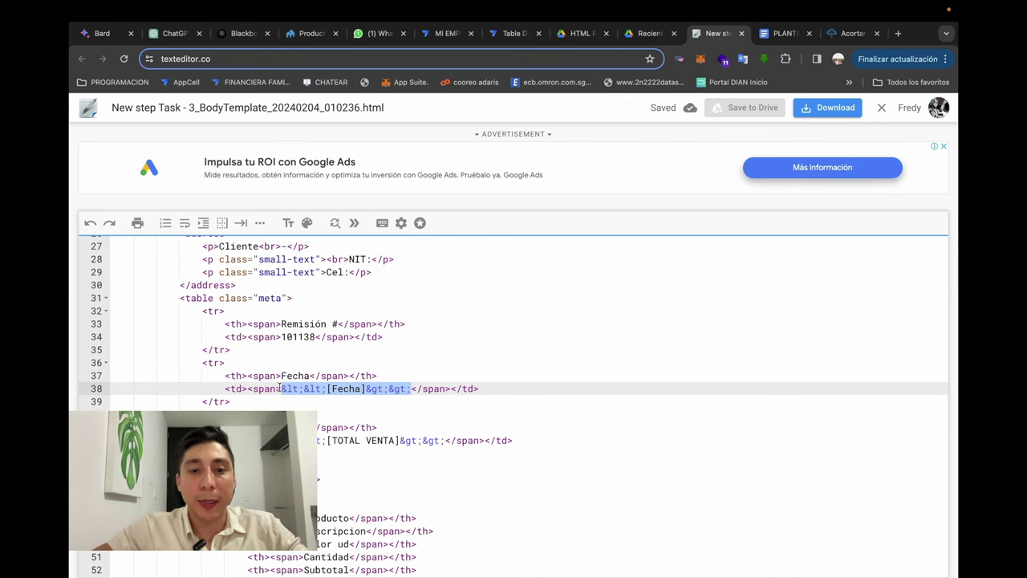
- Locate the hard-coded remisión number 101138 in the template
{"action": "scroll", "coordinate": [280, 388], "scroll_direction": "down", "scroll_amount": 1}
{"action": "scroll", "coordinate": [280, 388], "scroll_direction": "up", "scroll_amount": 1}
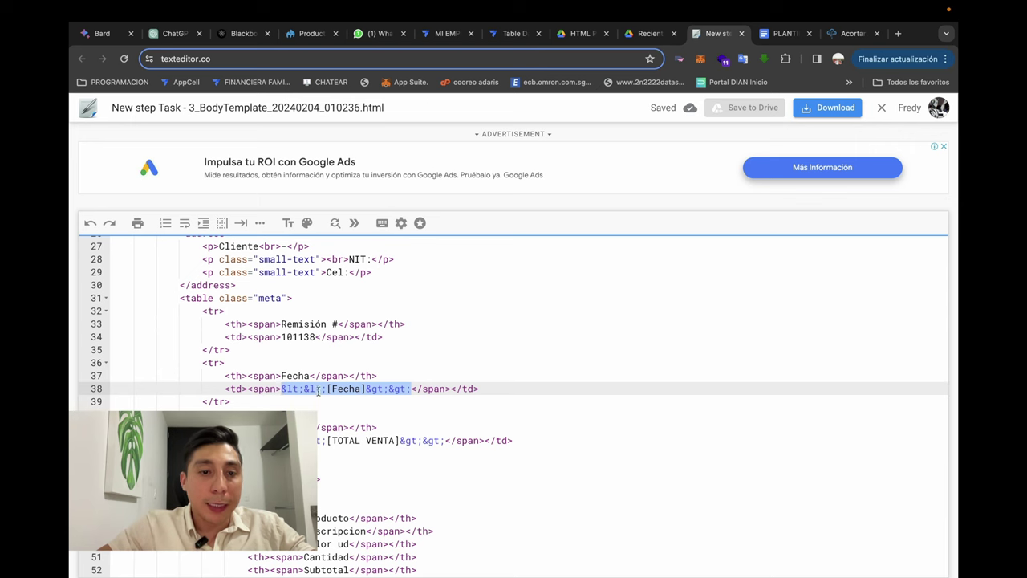
{"action": "scroll", "coordinate": [319, 397], "scroll_direction": "up", "scroll_amount": 2}
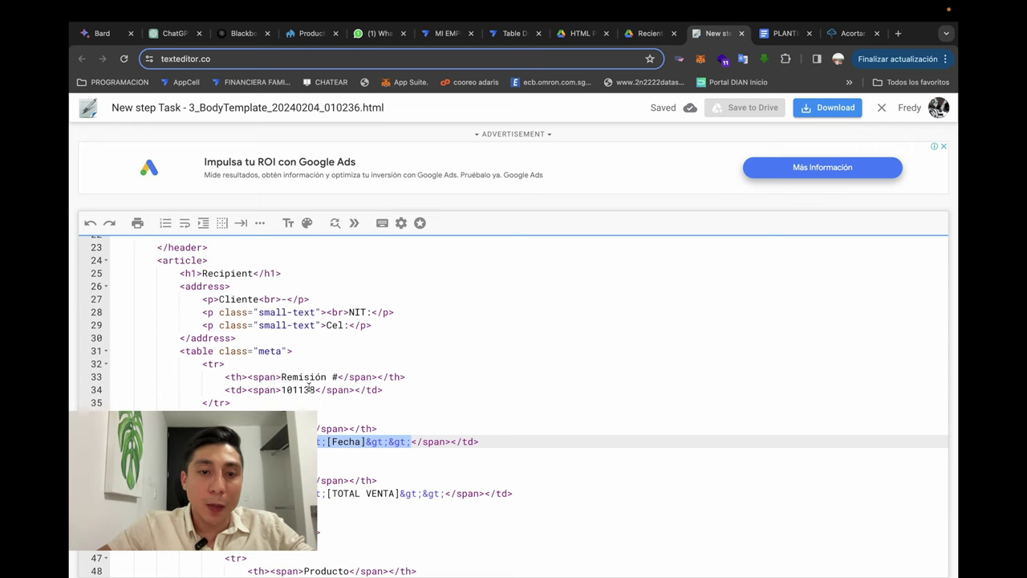
{"action": "left_click", "coordinate": [308, 388]}
{"action": "scroll", "coordinate": [308, 388], "scroll_direction": "up", "scroll_amount": 2}
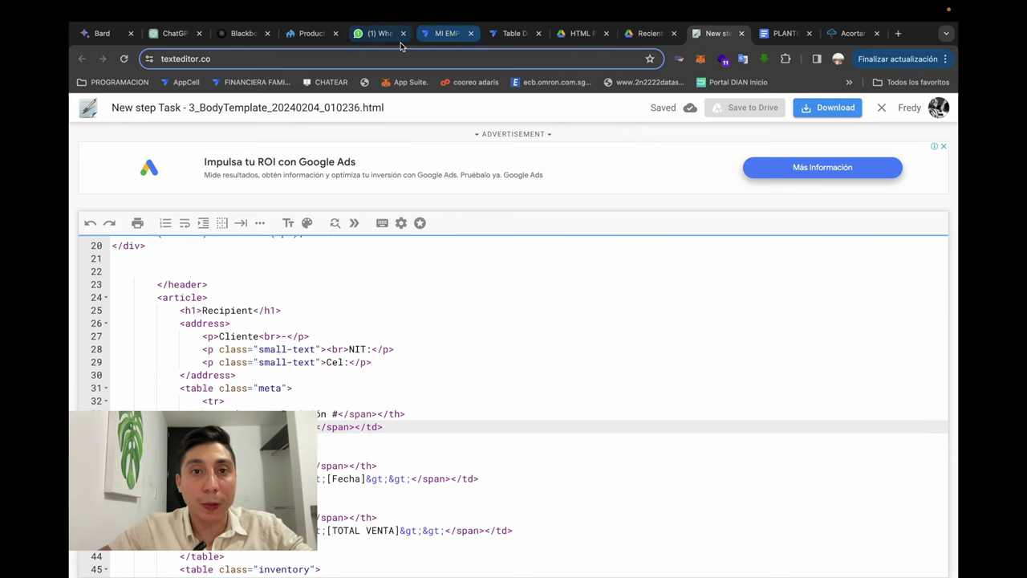
- Look up the N_factura column in AppSheet's ENC_VENTAS table, then return to the template
{"action": "left_click", "coordinate": [446, 33]}
{"action": "left_click", "coordinate": [84, 194]}
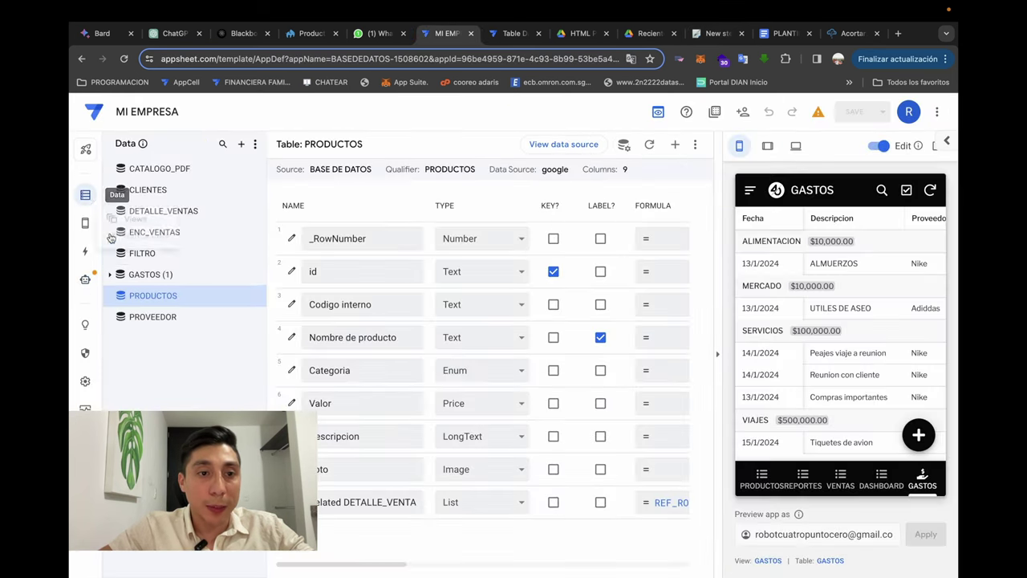
{"action": "left_click", "coordinate": [177, 232]}
{"action": "double_click", "coordinate": [379, 337]}
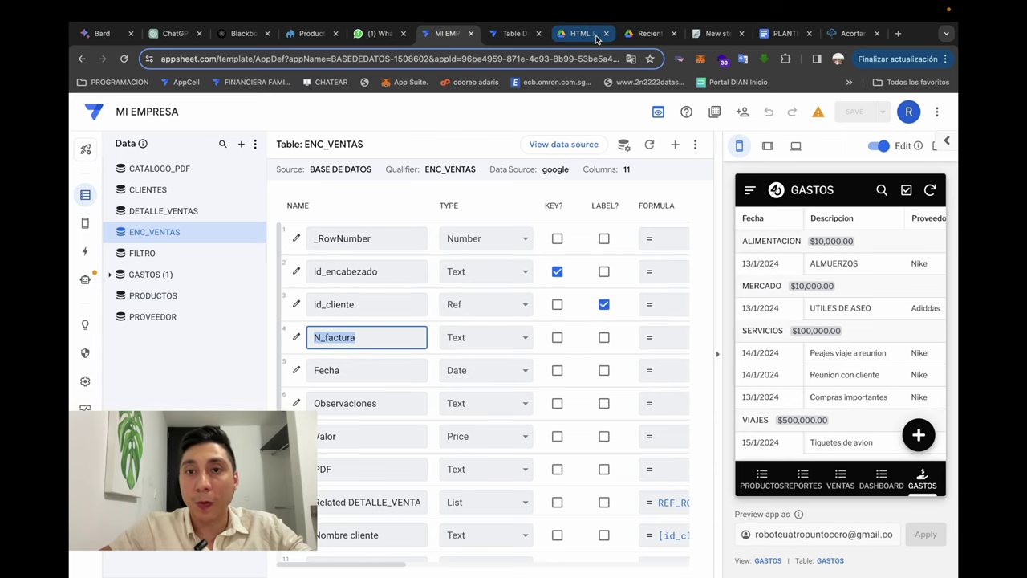
{"action": "left_click", "coordinate": [717, 33]}
{"action": "scroll", "coordinate": [327, 428], "scroll_direction": "down", "scroll_amount": 2}
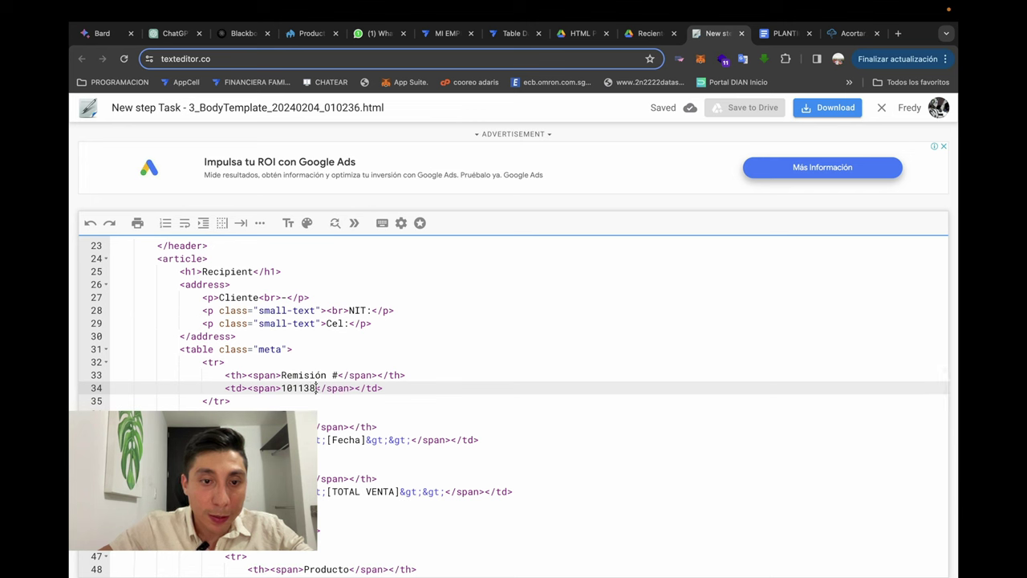
- Replace the fixed remisión number 101138 with [N_factura] in the template
{"action": "key", "text": "BackSpace"}
{"action": "key", "text": "BackSpace"}
{"action": "key", "text": "BackSpace"}
{"action": "key", "text": "BackSpace"}
{"action": "key", "text": "BackSpace"}
{"action": "type", "text": "[N_factura"}
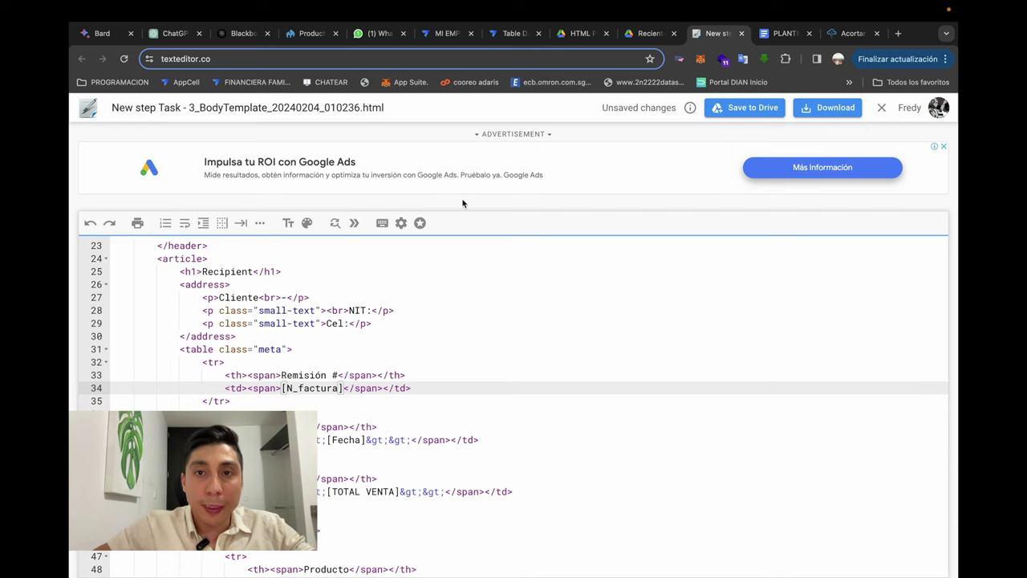
{"action": "left_click", "coordinate": [778, 33]}
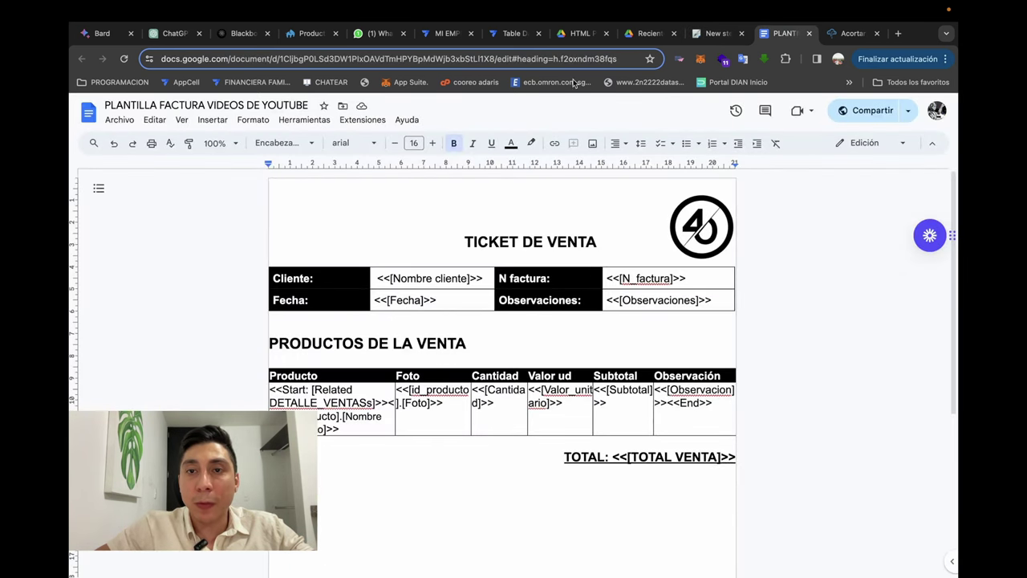
{"action": "left_click", "coordinate": [651, 34]}
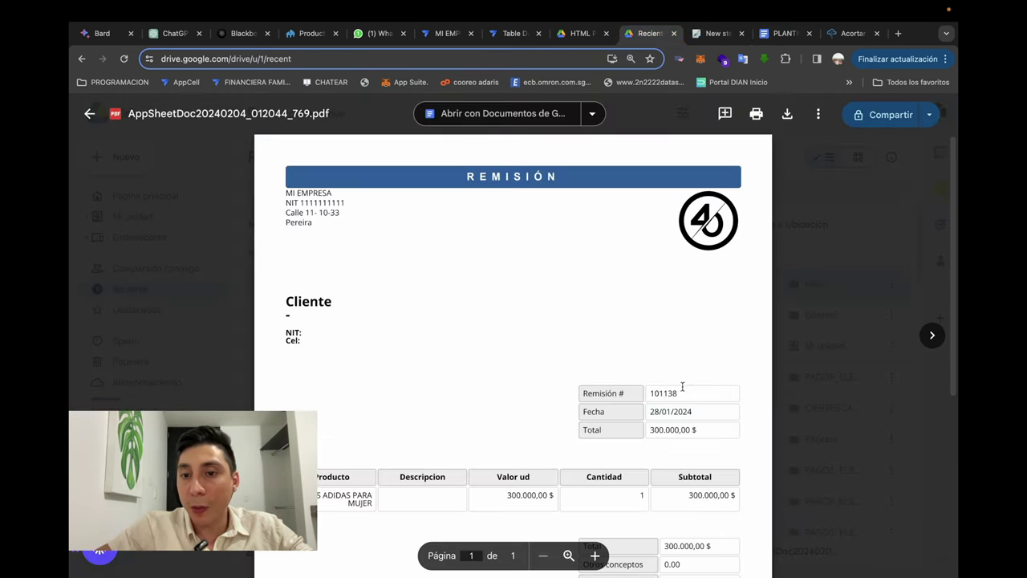
{"action": "left_click", "coordinate": [709, 34]}
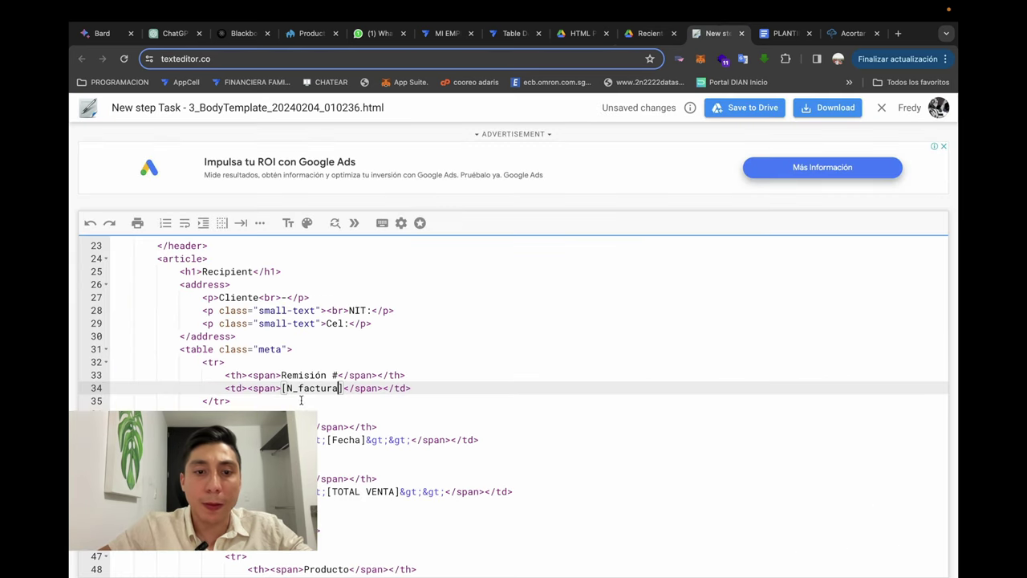
- Wrap [N_factura] with the << and >> delimiters copied from the Fecha line
{"action": "left_click_drag", "start_coordinate": [327, 440], "coordinate": [282, 439]}
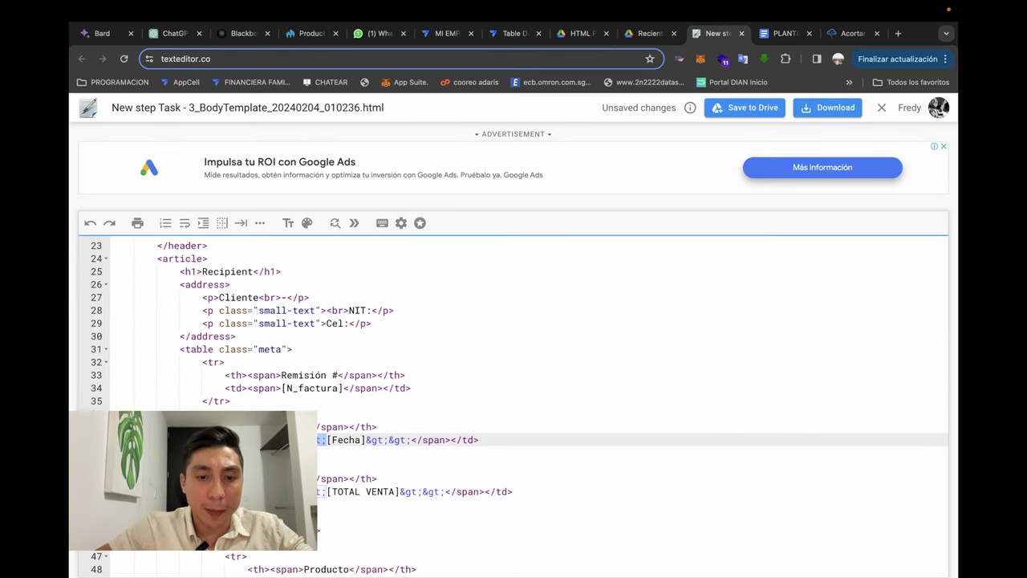
{"action": "key", "text": "ctrl+c"}
{"action": "left_click", "coordinate": [281, 388]}
{"action": "key", "text": "ctrl+v"}
{"action": "left_click_drag", "start_coordinate": [411, 439], "coordinate": [364, 440]}
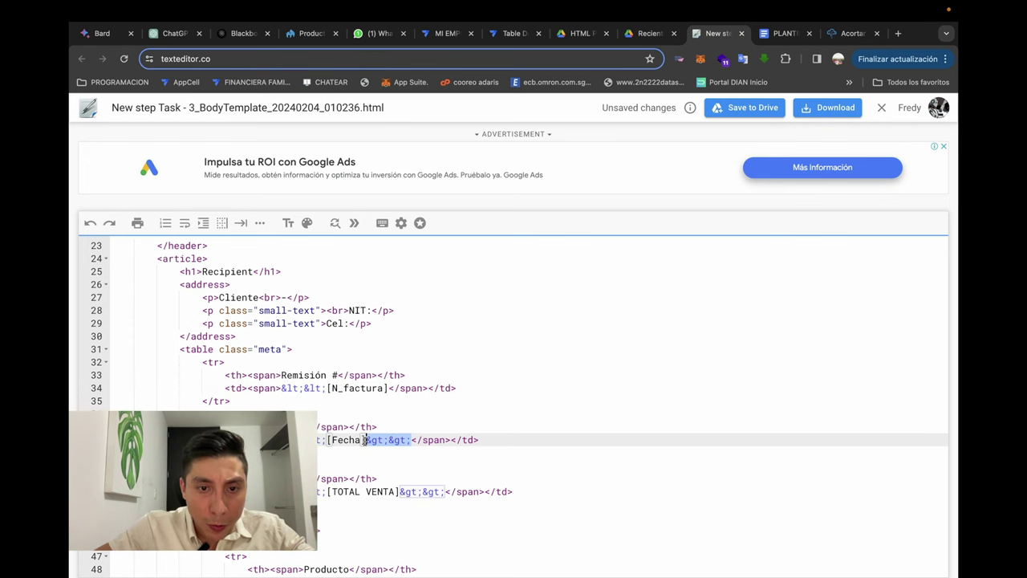
{"action": "key", "text": "ctrl+c"}
{"action": "left_click", "coordinate": [389, 388]}
{"action": "key", "text": "ctrl+v"}
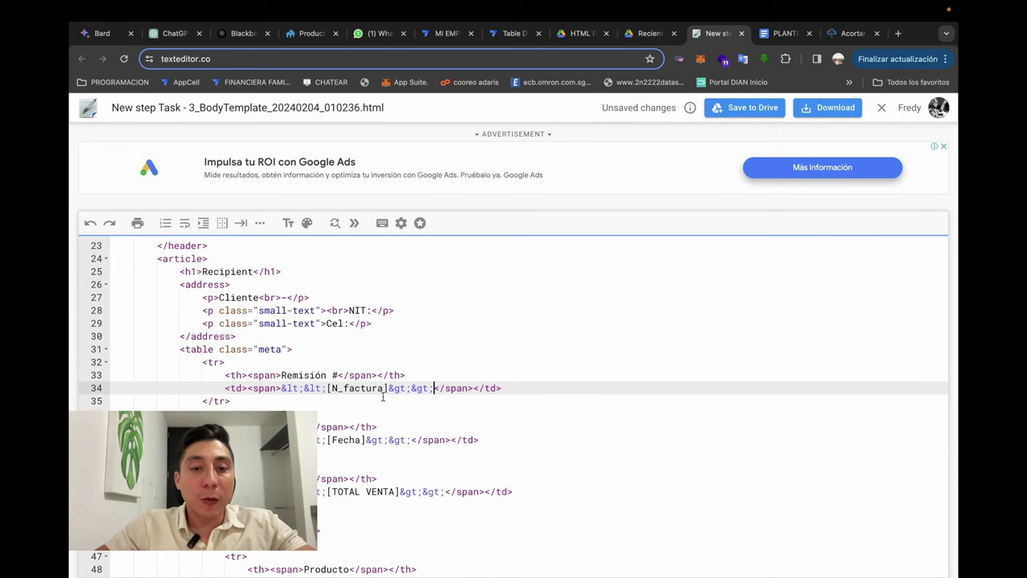
{"action": "key", "text": "Down"}
- Save the edited template to Drive
{"action": "scroll", "coordinate": [464, 390], "scroll_direction": "down", "scroll_amount": 1}
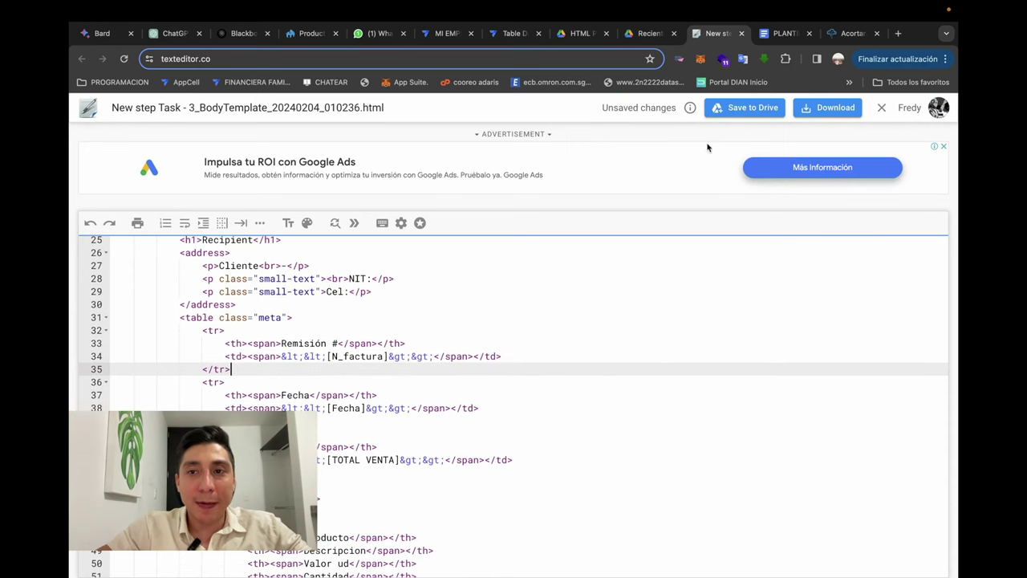
{"action": "left_click", "coordinate": [737, 109]}
{"action": "left_click", "coordinate": [508, 34]}
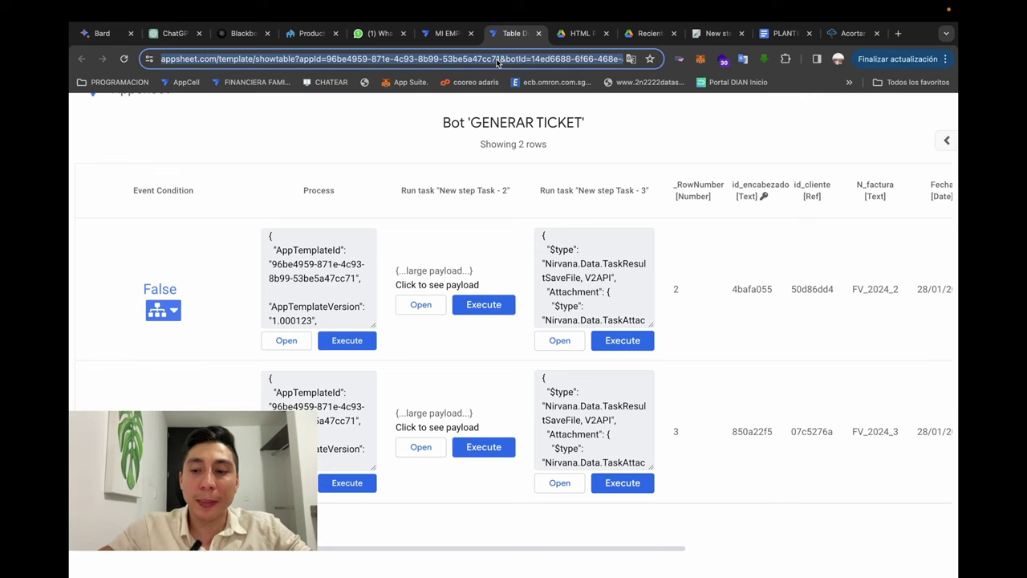
- Rerun the GENERAR TICKET bot test from the Bots view with the updated template
{"action": "key", "text": "Return"}
{"action": "left_click", "coordinate": [445, 33]}
{"action": "left_click", "coordinate": [85, 279]}
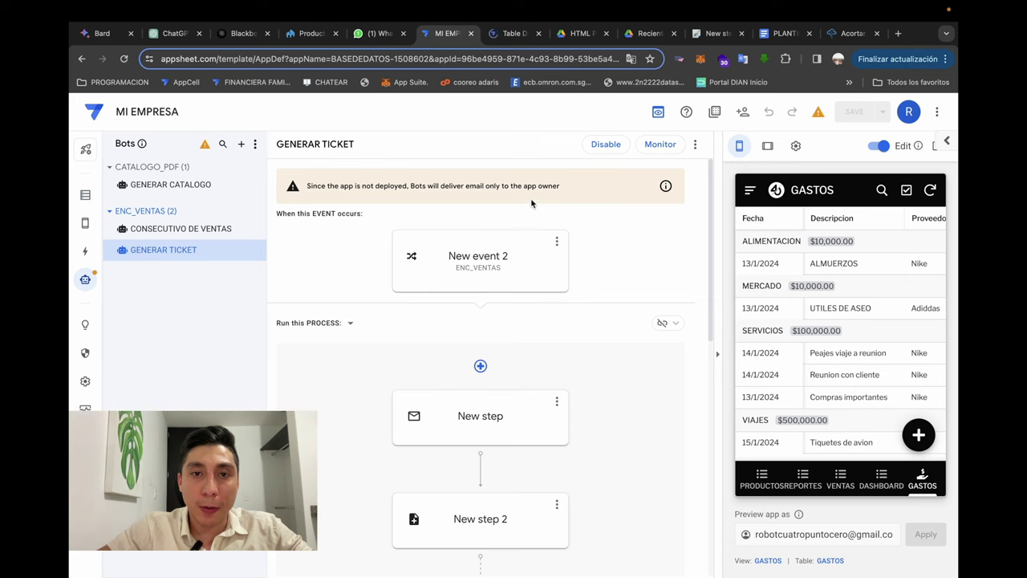
{"action": "left_click", "coordinate": [695, 144]}
{"action": "left_click", "coordinate": [710, 161]}
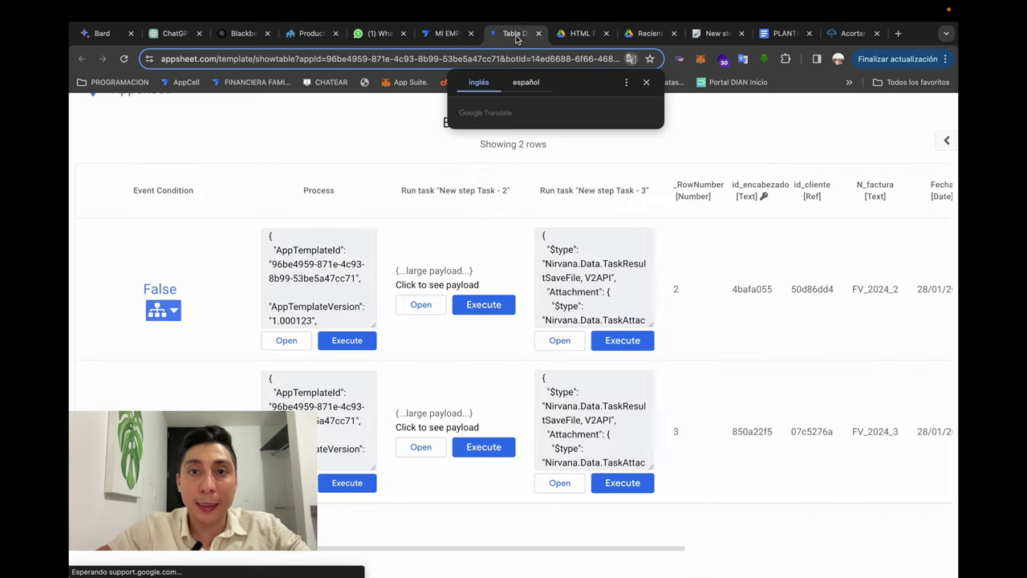
{"action": "left_click", "coordinate": [646, 81]}
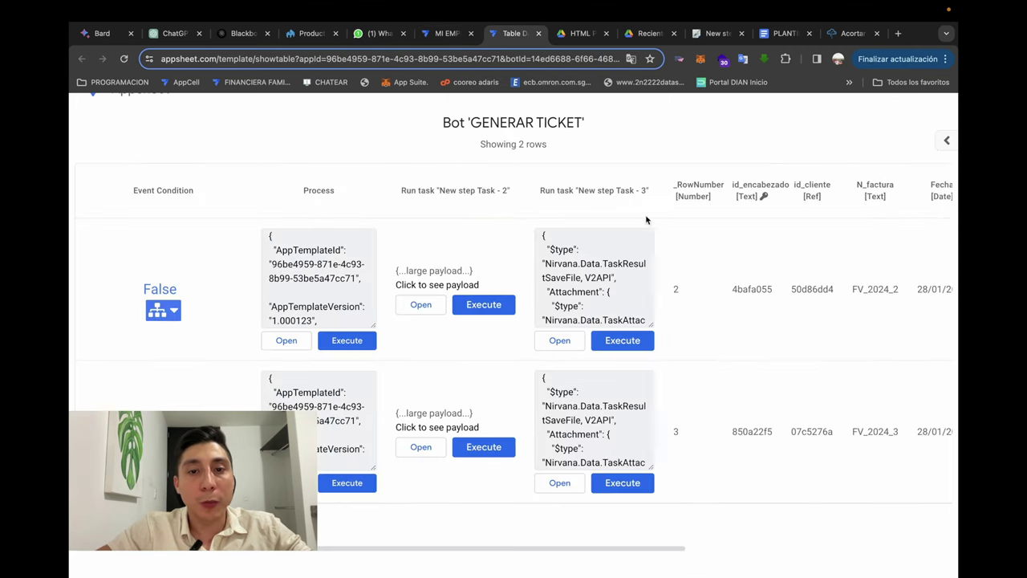
{"action": "scroll", "coordinate": [727, 322], "scroll_direction": "down", "scroll_amount": 2}
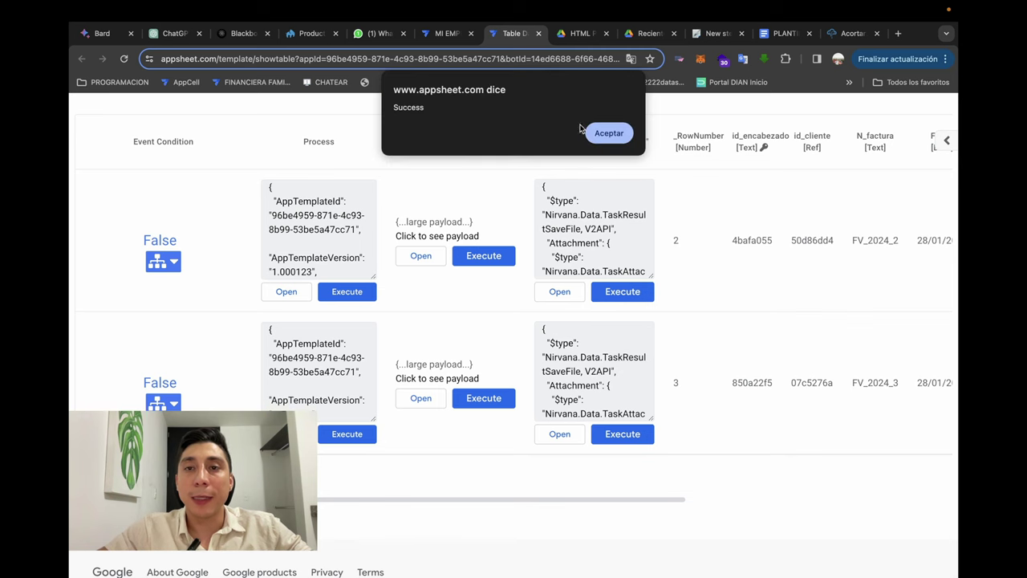
- Open the new AppSheetDoc20240204_012524_157.pdf and confirm Remisión # shows FV_2024_3
{"action": "left_click", "coordinate": [610, 134]}
{"action": "left_click", "coordinate": [645, 33]}
{"action": "key", "text": "Escape"}
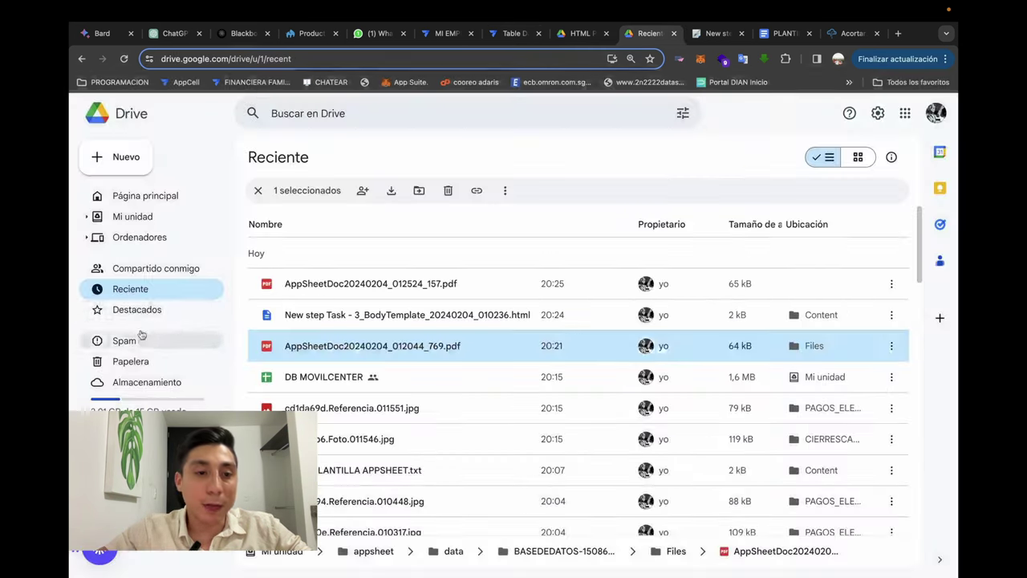
{"action": "left_click", "coordinate": [149, 297]}
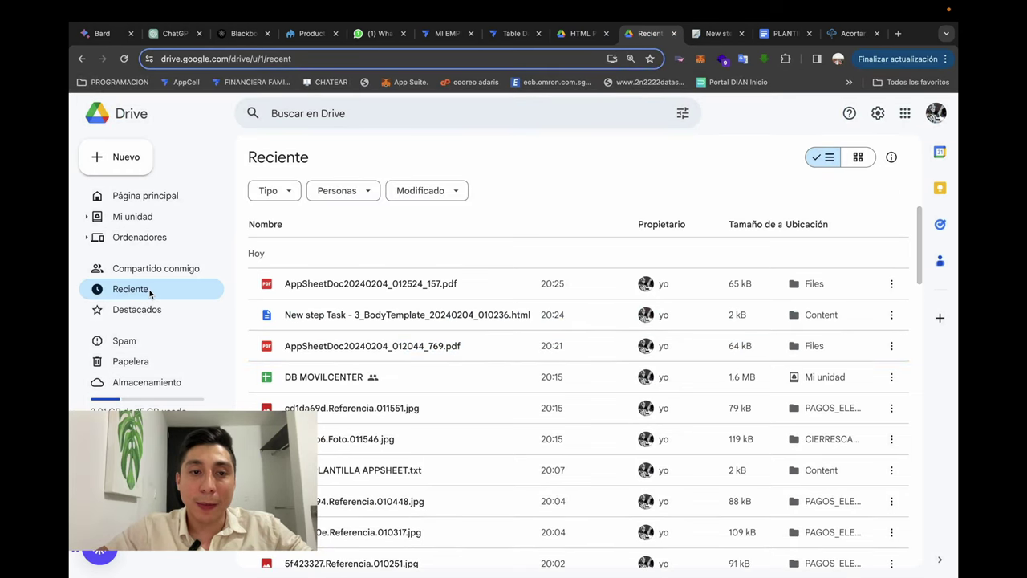
{"action": "left_click", "coordinate": [438, 286]}
{"action": "double_click", "coordinate": [438, 285]}
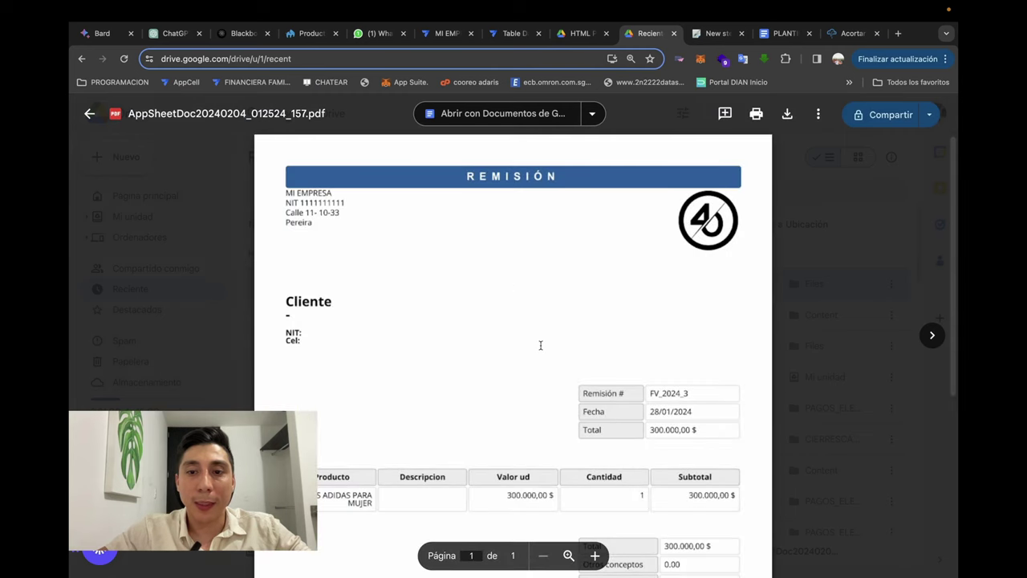
{"action": "double_click", "coordinate": [706, 369]}
{"action": "left_click", "coordinate": [706, 369]}
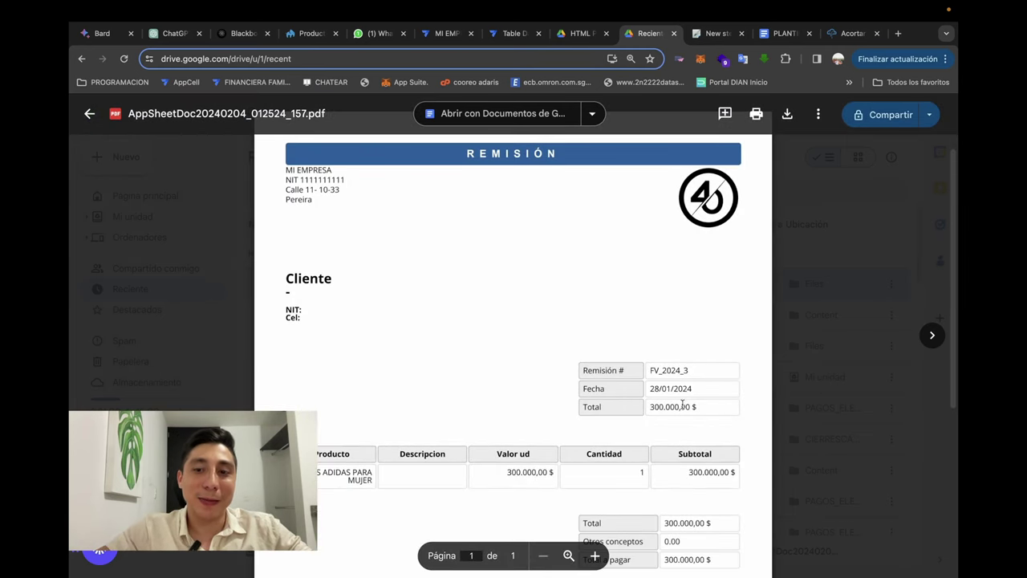
{"action": "scroll", "coordinate": [328, 335], "scroll_direction": "up", "scroll_amount": 2}
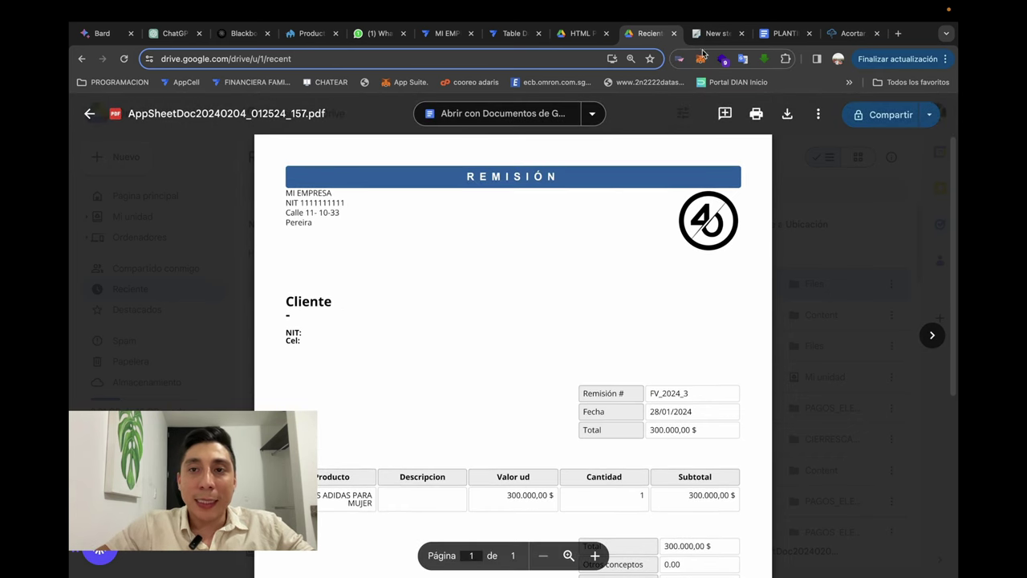
{"action": "left_click", "coordinate": [708, 42]}
{"action": "scroll", "coordinate": [386, 330], "scroll_direction": "up", "scroll_amount": 3}
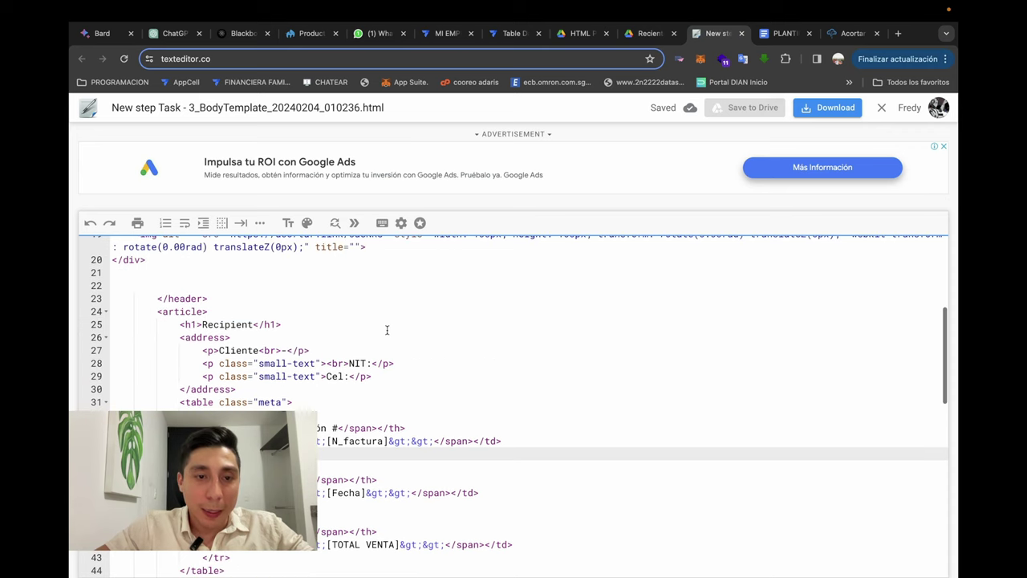
- Replace the Cliente label with a copy of the <<[N_factura]>> expression, emptying its column name
{"action": "left_click", "coordinate": [312, 362]}
{"action": "key", "text": "Up"}
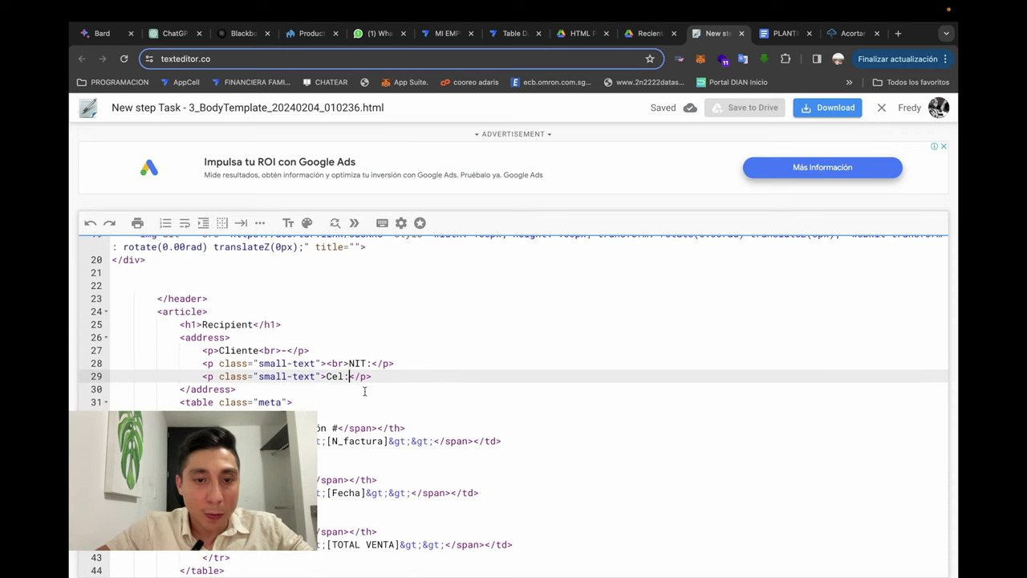
{"action": "key", "text": "BackSpace"}
{"action": "key", "text": "BackSpace"}
{"action": "key", "text": "BackSpace"}
{"action": "key", "text": "BackSpace"}
{"action": "key", "text": "BackSpace"}
{"action": "key", "text": "BackSpace"}
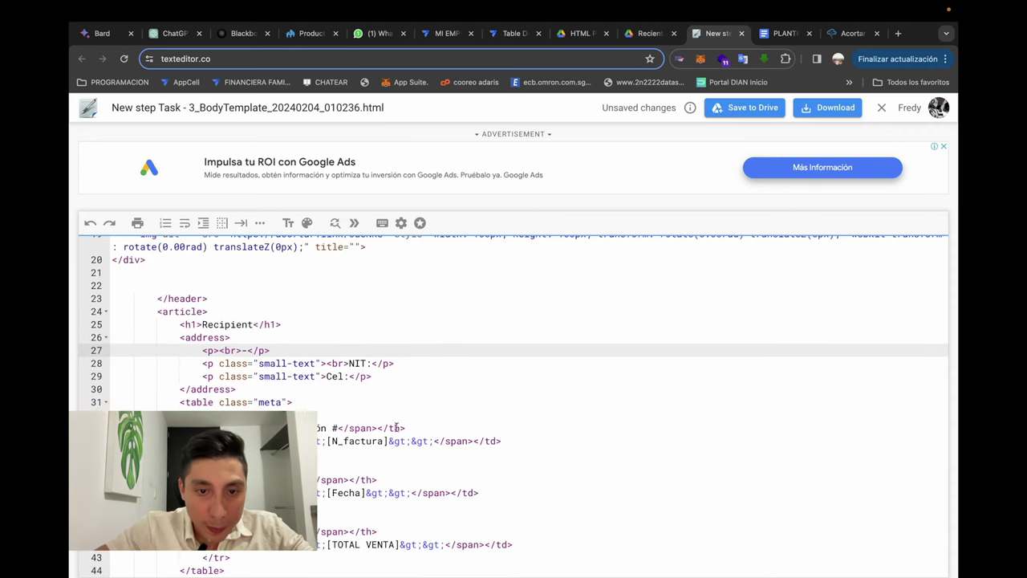
{"action": "left_click_drag", "start_coordinate": [433, 444], "coordinate": [308, 442]}
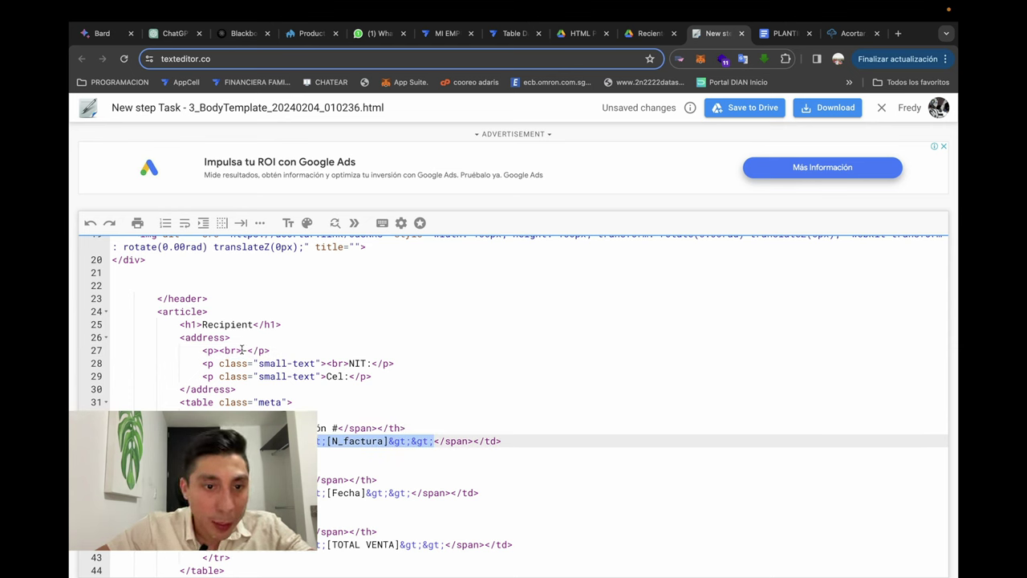
{"action": "left_click", "coordinate": [217, 351]}
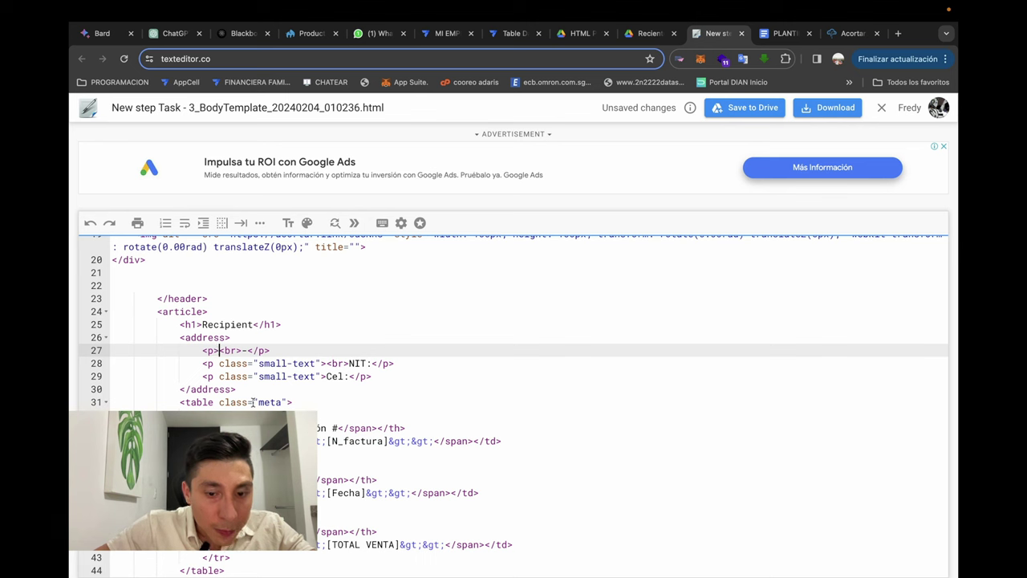
{"action": "key", "text": "ctrl+v"}
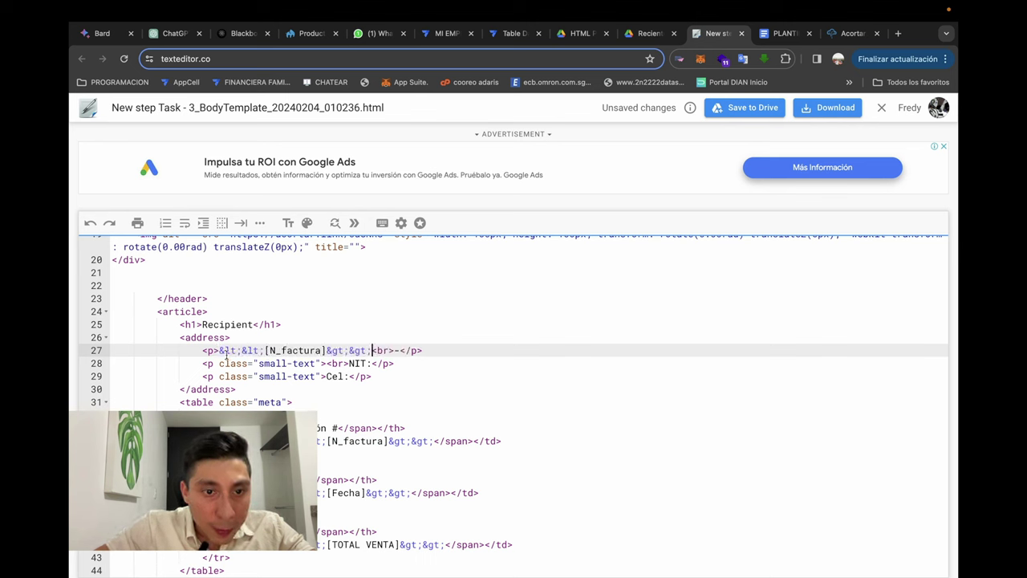
{"action": "double_click", "coordinate": [305, 351]}
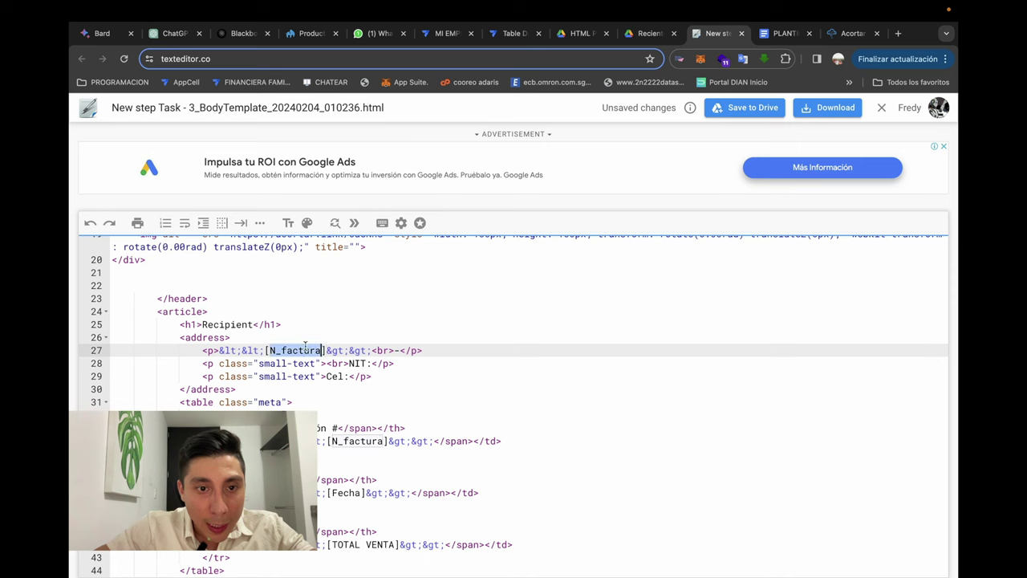
{"action": "key", "text": "BackSpace"}
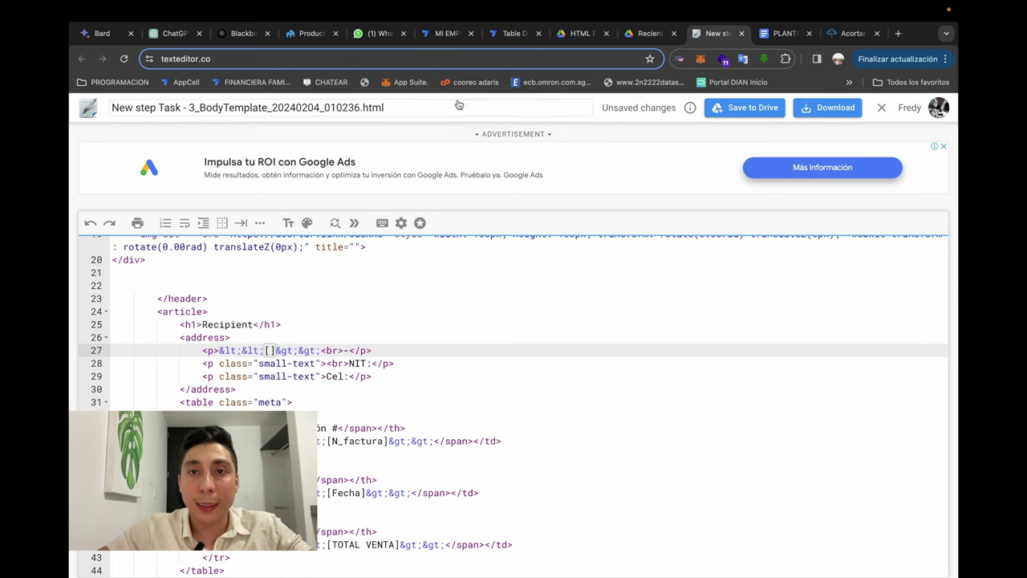
- Insert id_cliente from the ENC_VENTAS table into the brackets, followed by ].[
{"action": "left_click", "coordinate": [440, 37]}
{"action": "left_click", "coordinate": [85, 195]}
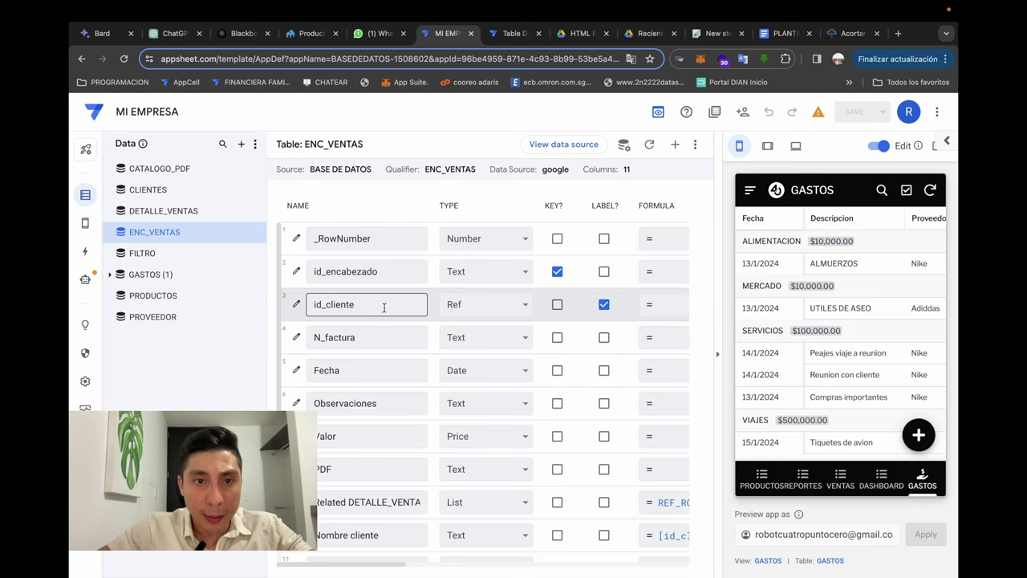
{"action": "double_click", "coordinate": [383, 305]}
{"action": "key", "text": "ctrl+c"}
{"action": "left_click", "coordinate": [715, 34]}
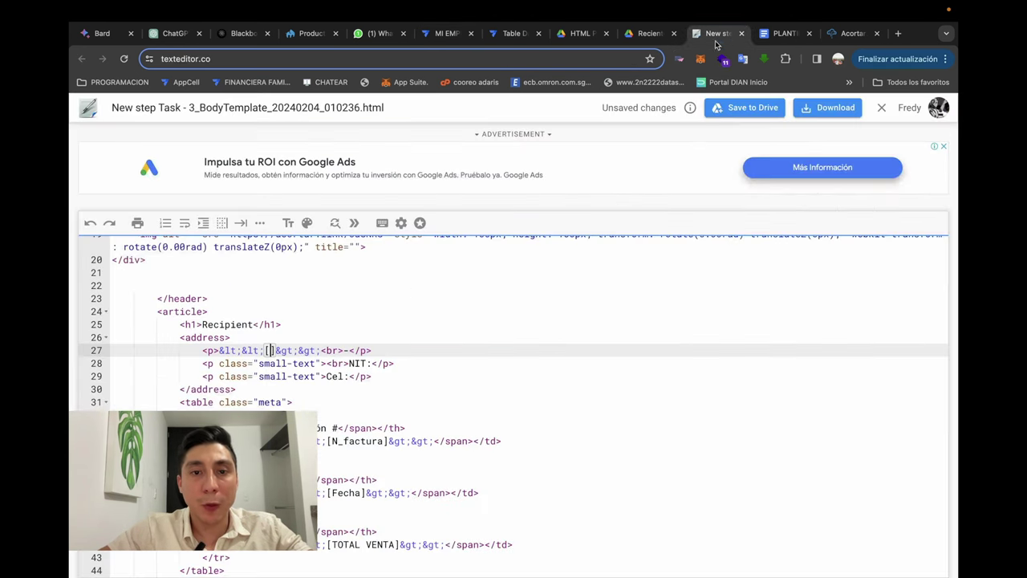
{"action": "key", "text": "ctrl+v"}
{"action": "type", "text": "].["}
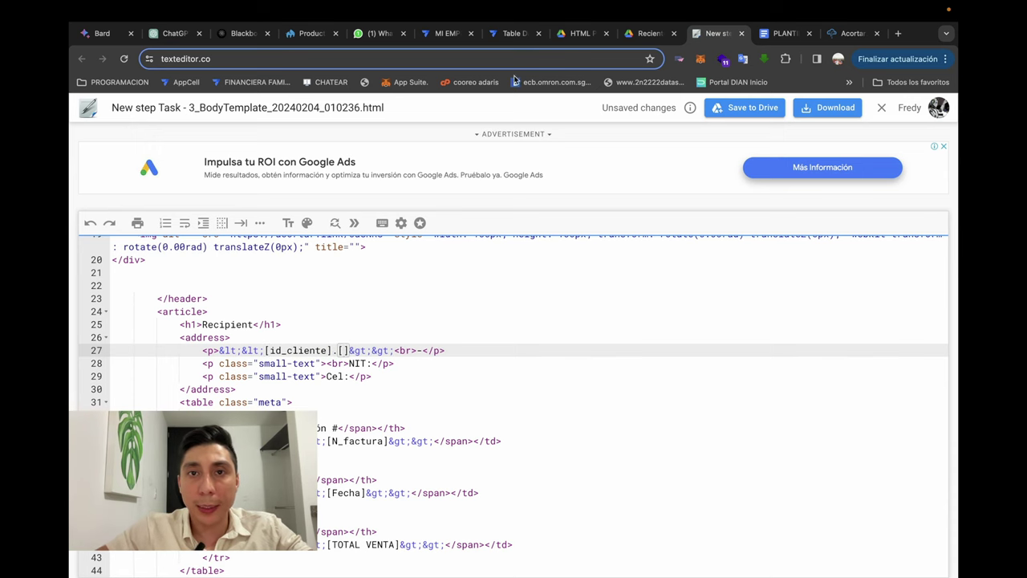
- Complete the placeholder with Nombre_cliente from the CLIENTES table
{"action": "left_click", "coordinate": [442, 33]}
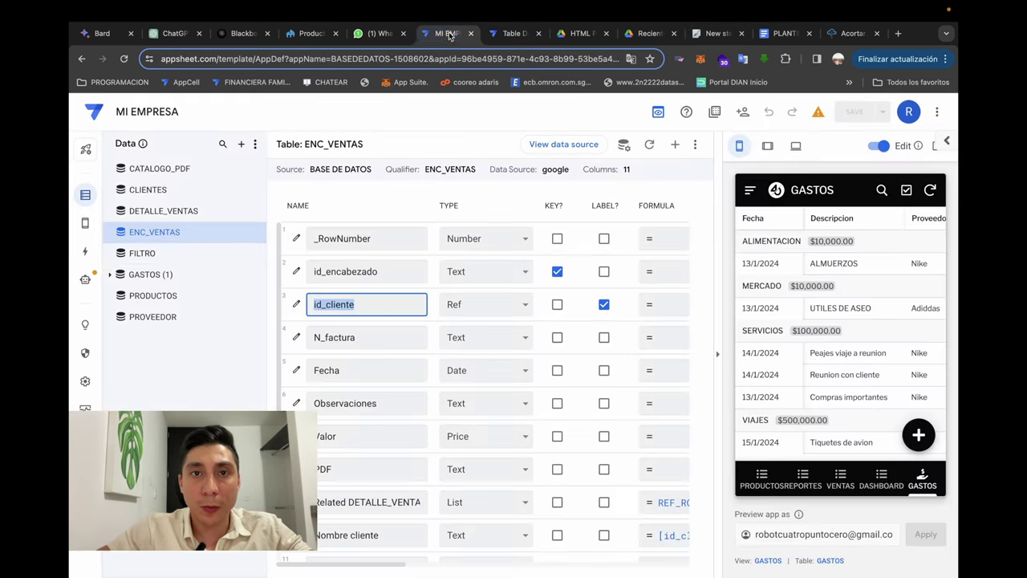
{"action": "left_click", "coordinate": [186, 196]}
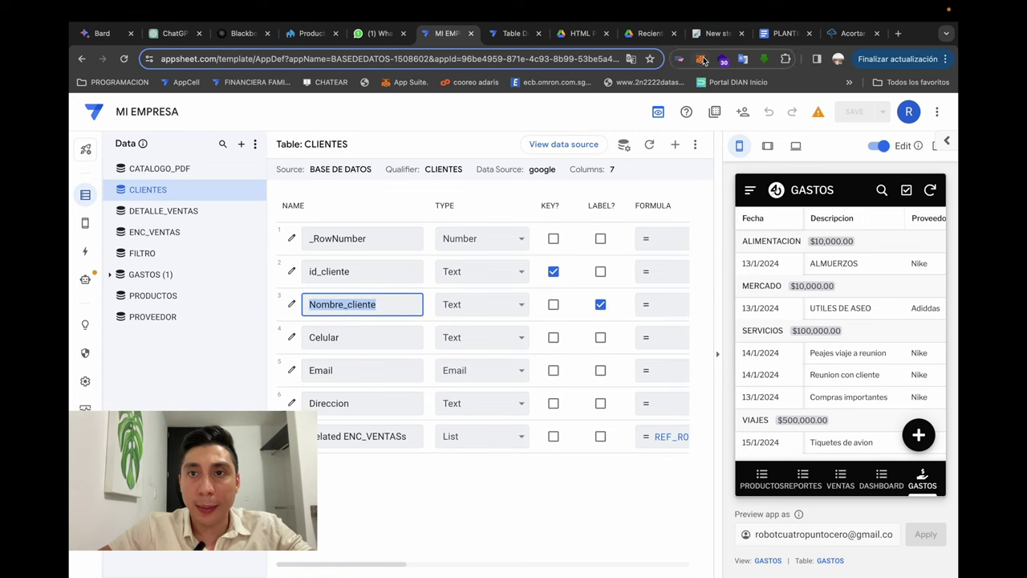
{"action": "left_click", "coordinate": [714, 32]}
{"action": "type", "text": "Nombre_cliente"}
{"action": "left_click", "coordinate": [433, 376]}
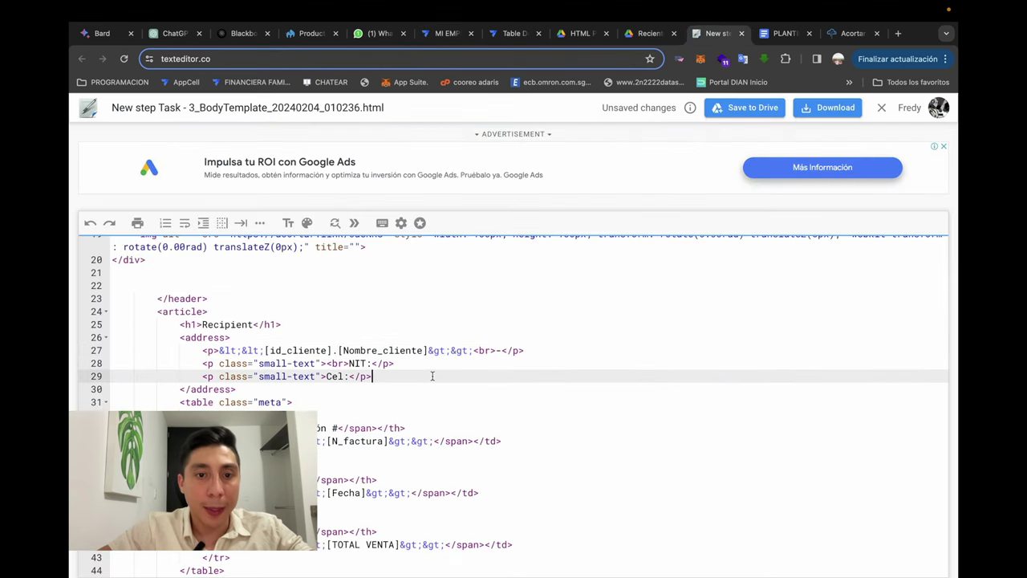
- Change line 28 to 'NIT o CC:' followed by the pasted <<[N_factura]>> placeholder
{"action": "left_click", "coordinate": [367, 363]}
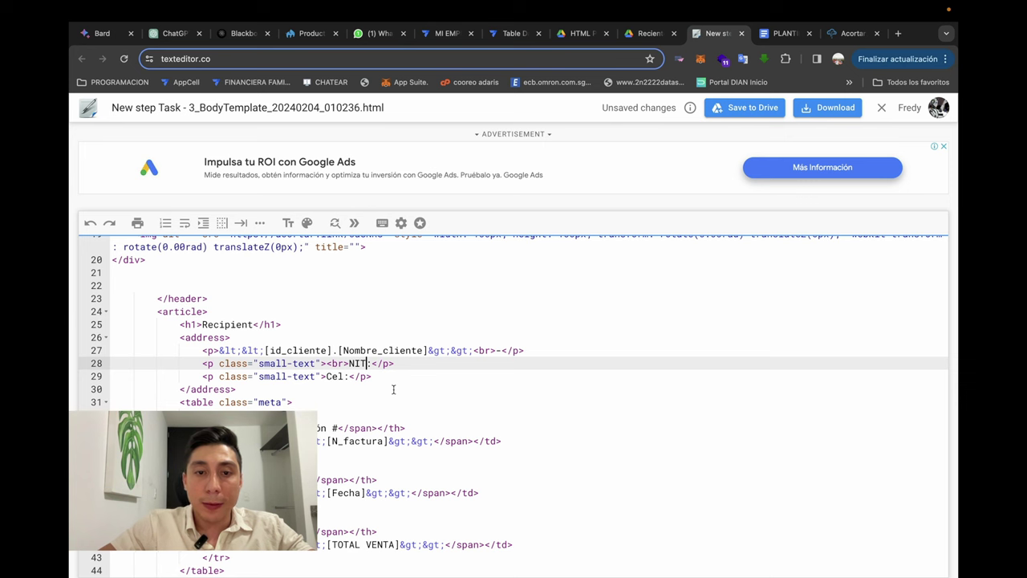
{"action": "type", "text": "o"}
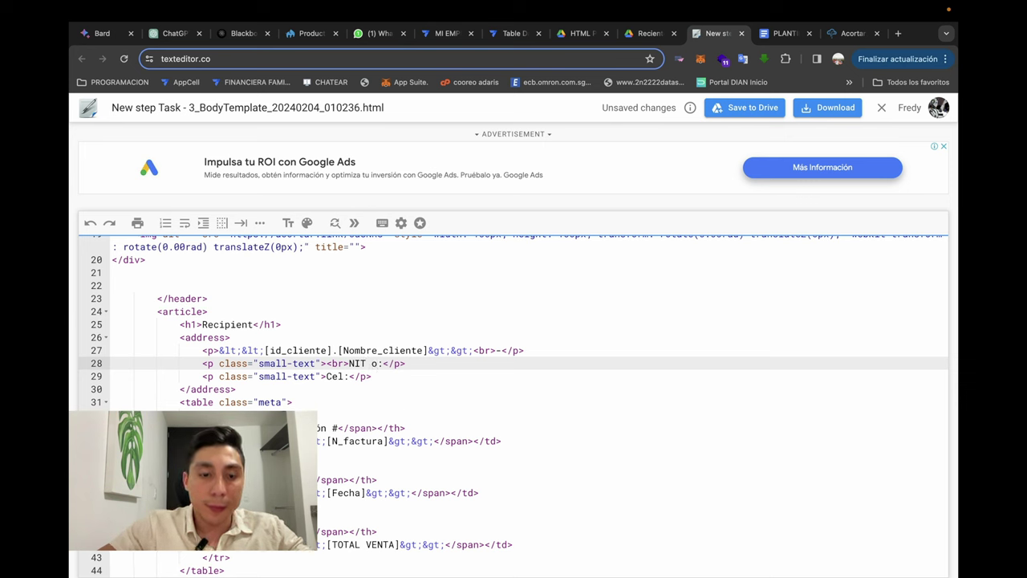
{"action": "type", "text": " CC"}
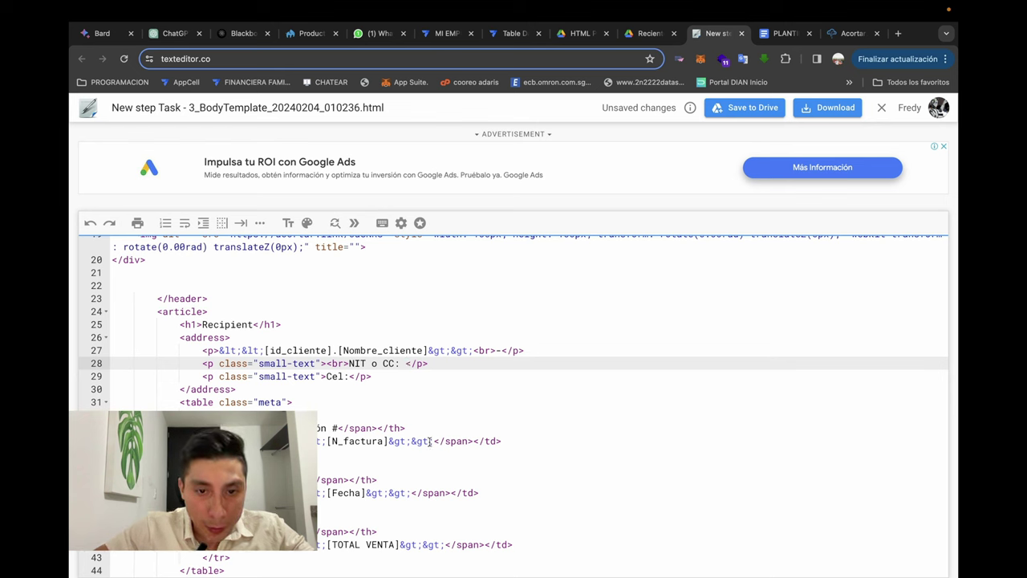
{"action": "left_click_drag", "start_coordinate": [432, 440], "coordinate": [304, 441]}
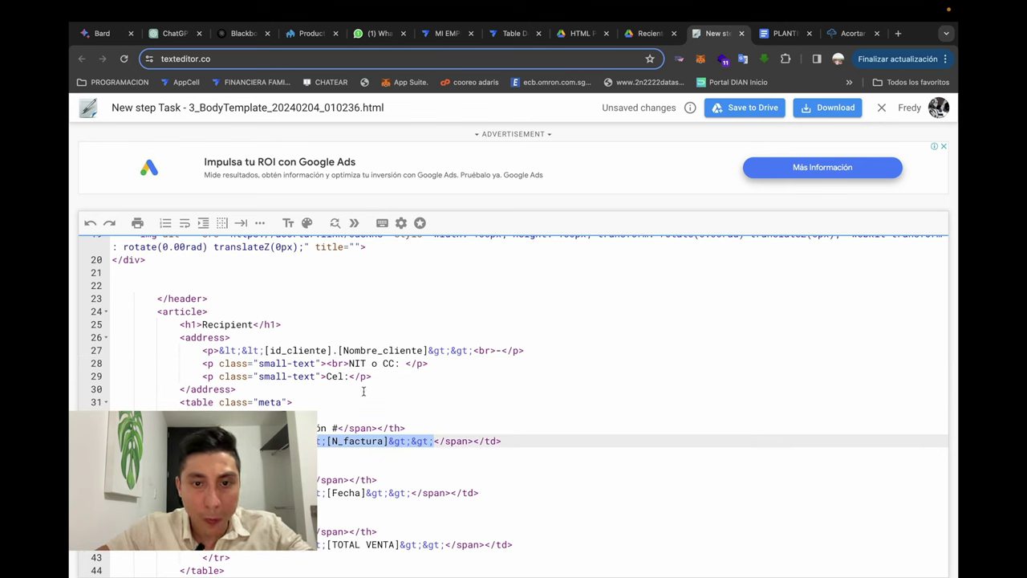
{"action": "left_click", "coordinate": [407, 362]}
{"action": "type", "text": "&lt;&lt;[N_factura]&gt;&gt;"}
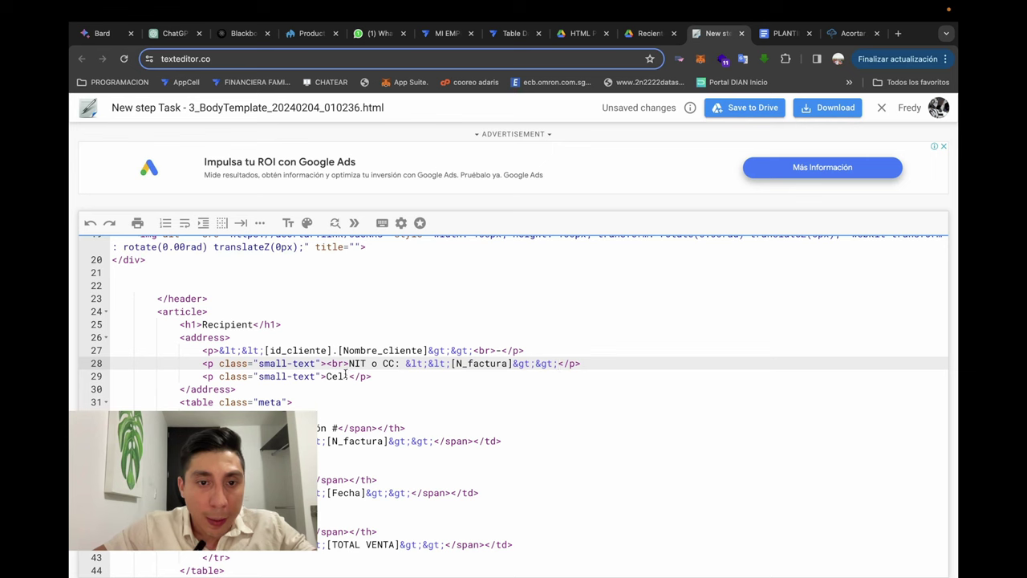
- Remove the dash at the end of the client-name line 27
{"action": "left_click", "coordinate": [344, 351]}
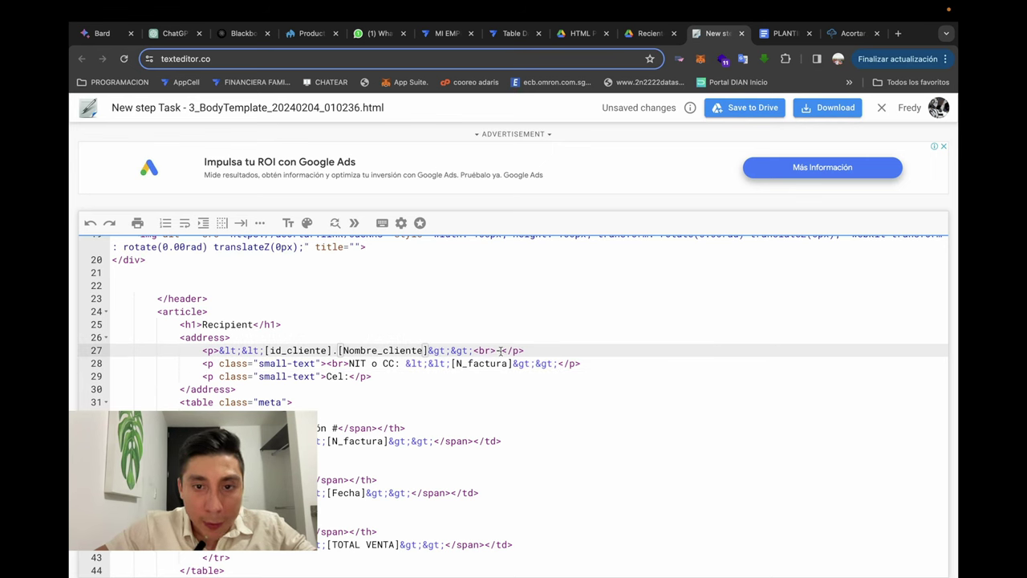
{"action": "left_click_drag", "start_coordinate": [498, 350], "coordinate": [478, 350]}
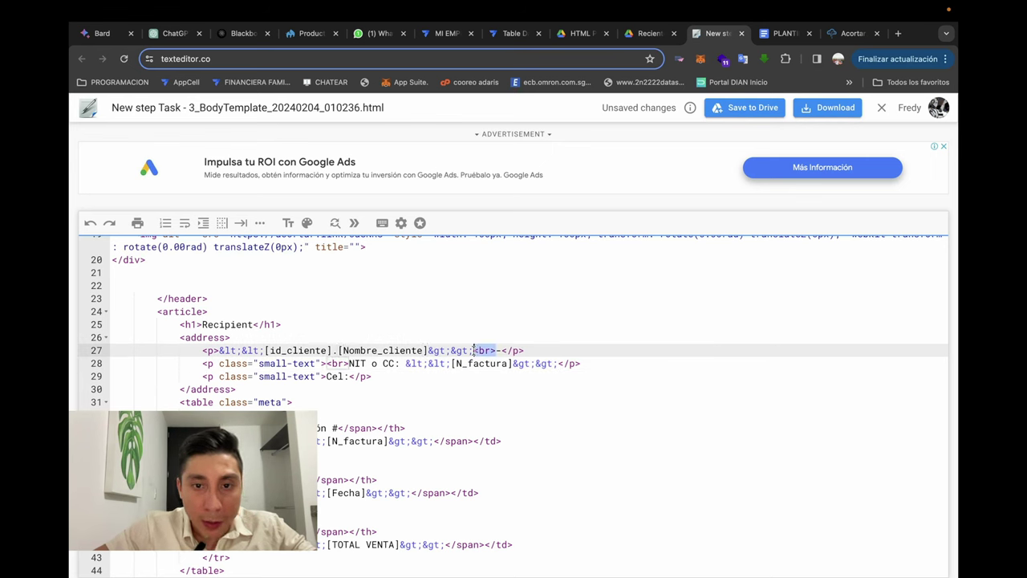
{"action": "left_click", "coordinate": [500, 350]}
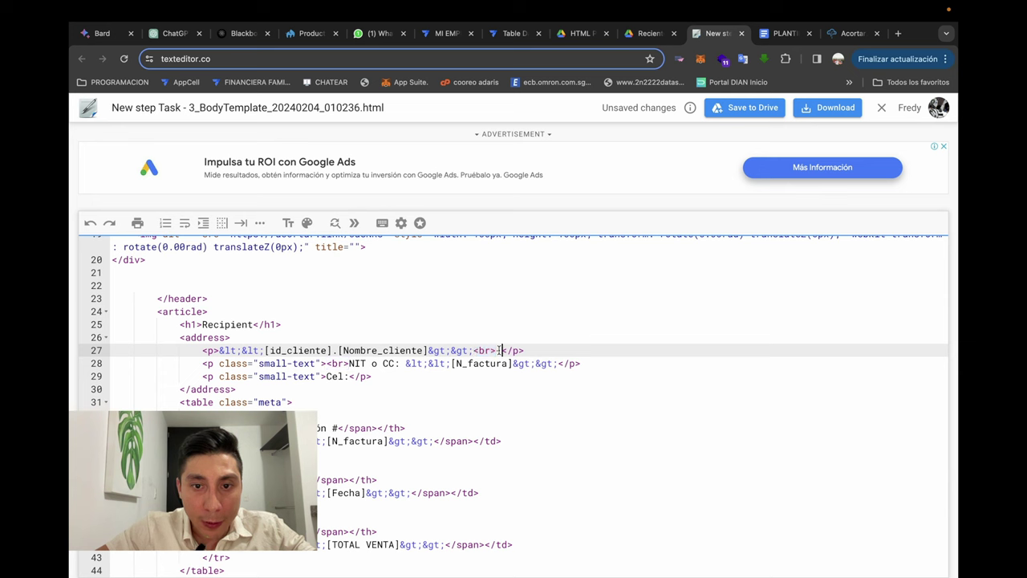
{"action": "left_click_drag", "start_coordinate": [536, 350], "coordinate": [202, 353]}
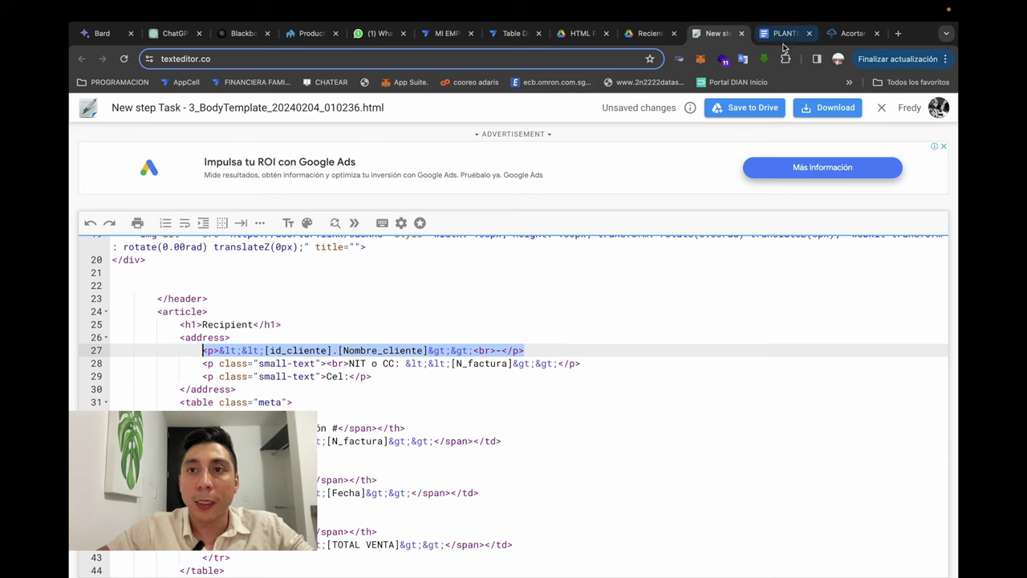
- Compare the template with the Cliente heading in the generated Remisión PDF
{"action": "left_click", "coordinate": [783, 35]}
{"action": "left_click", "coordinate": [713, 33]}
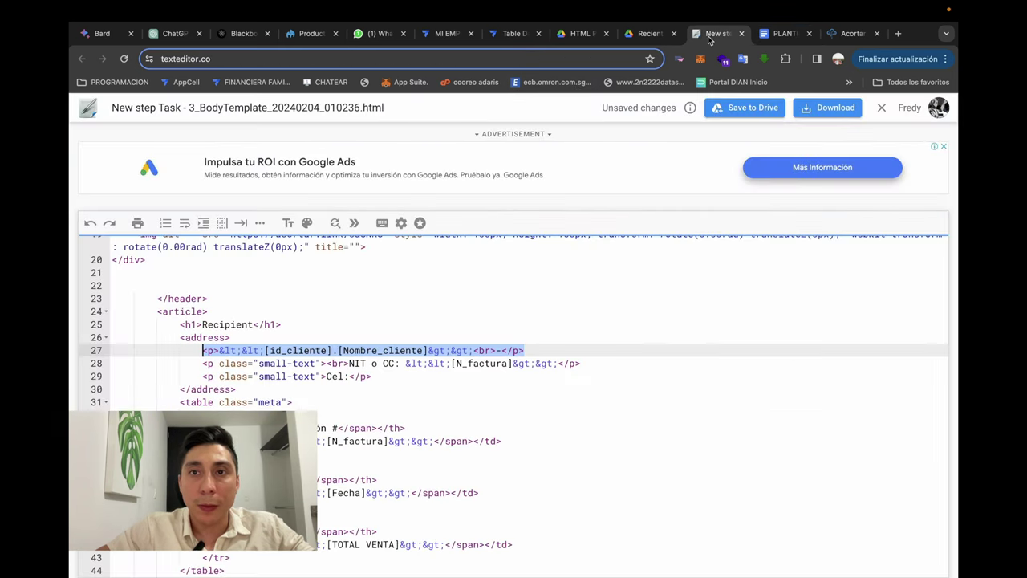
{"action": "left_click", "coordinate": [650, 33]}
{"action": "left_click", "coordinate": [278, 287]}
{"action": "mouse_move", "coordinate": [286, 301]}
{"action": "left_mouse_down"}
{"action": "mouse_move", "coordinate": [331, 303]}
{"action": "mouse_move", "coordinate": [280, 317]}
{"action": "left_mouse_up"}
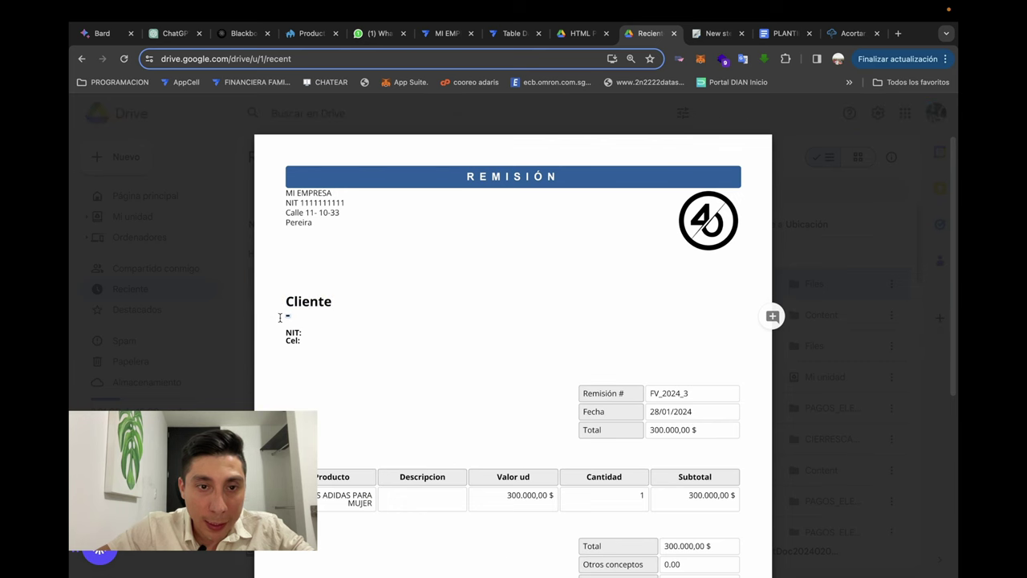
{"action": "left_click", "coordinate": [713, 33]}
{"action": "left_click", "coordinate": [474, 350]}
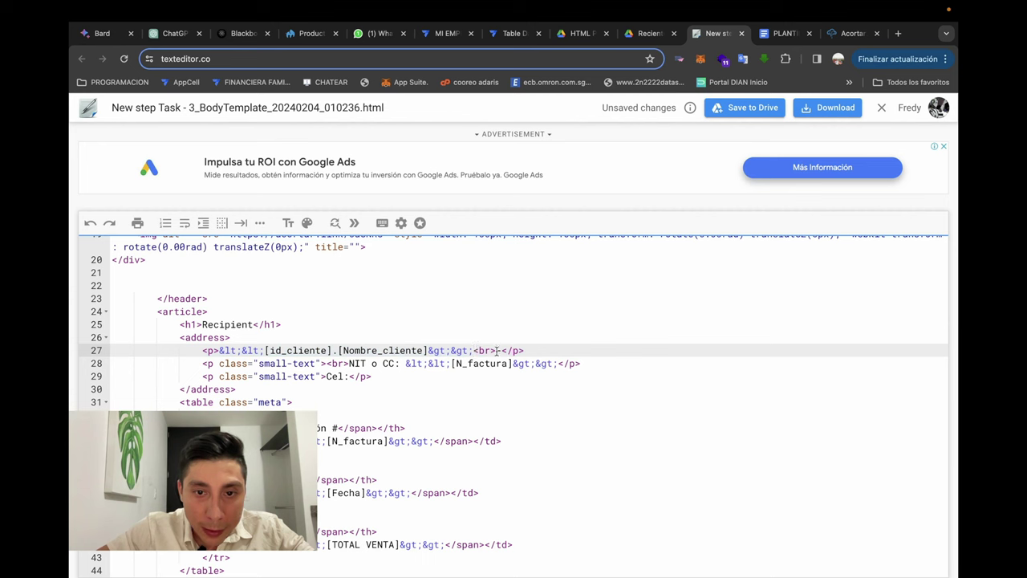
- Restore the '-' on line 27 and add a colon after 'Cel' on line 29
{"action": "type", "text": "-"}
{"action": "left_click", "coordinate": [491, 364]}
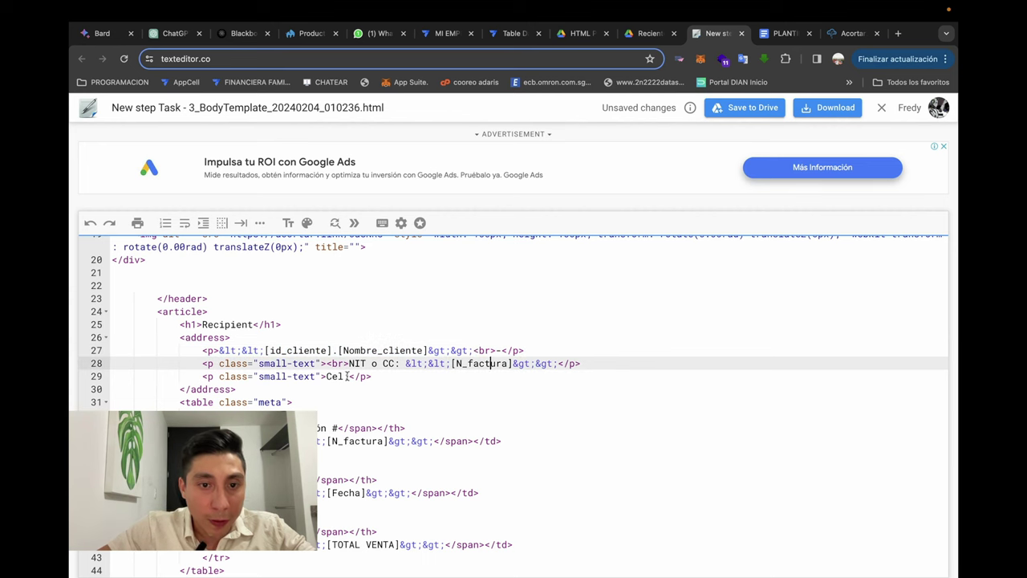
{"action": "left_click", "coordinate": [348, 376]}
{"action": "type", "text": ":"}
- Rewrite line 28 as 'Email: <<[Email]>>', using the Email column name from AppSheet
{"action": "left_click", "coordinate": [490, 364]}
{"action": "double_click", "coordinate": [489, 363]}
{"action": "left_click", "coordinate": [445, 33]}
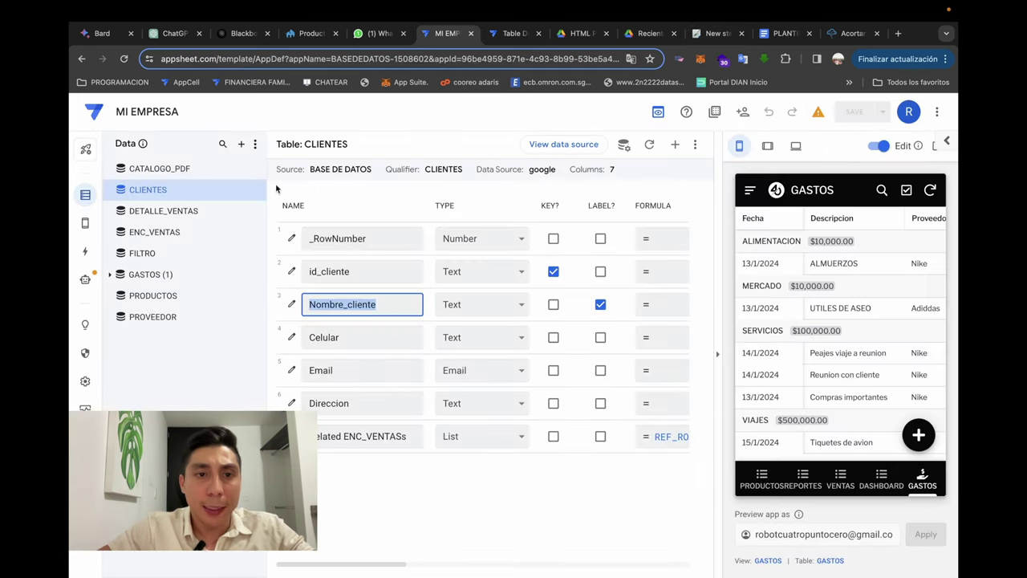
{"action": "left_click", "coordinate": [390, 340]}
{"action": "left_click", "coordinate": [350, 370]}
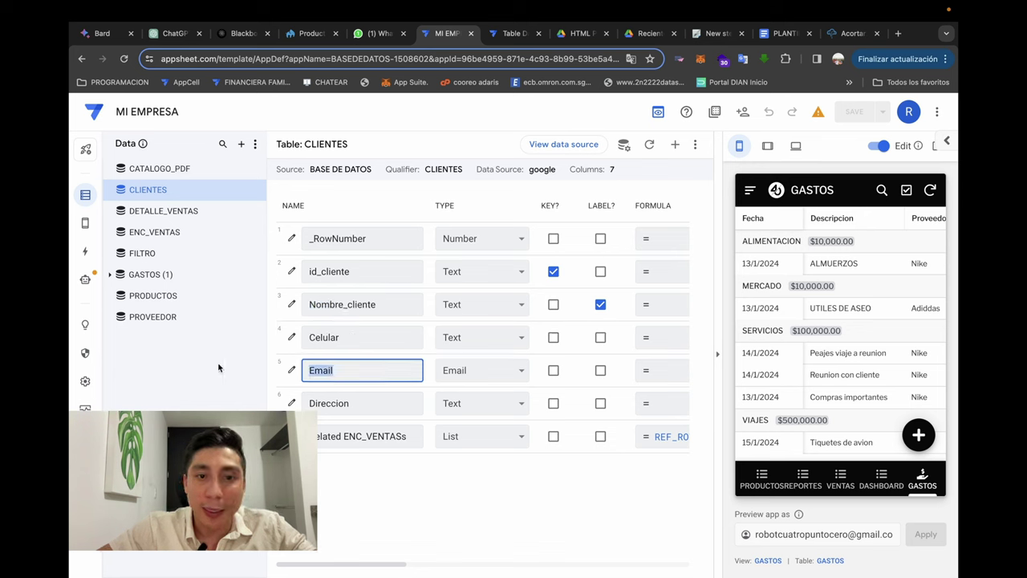
{"action": "left_click", "coordinate": [717, 33]}
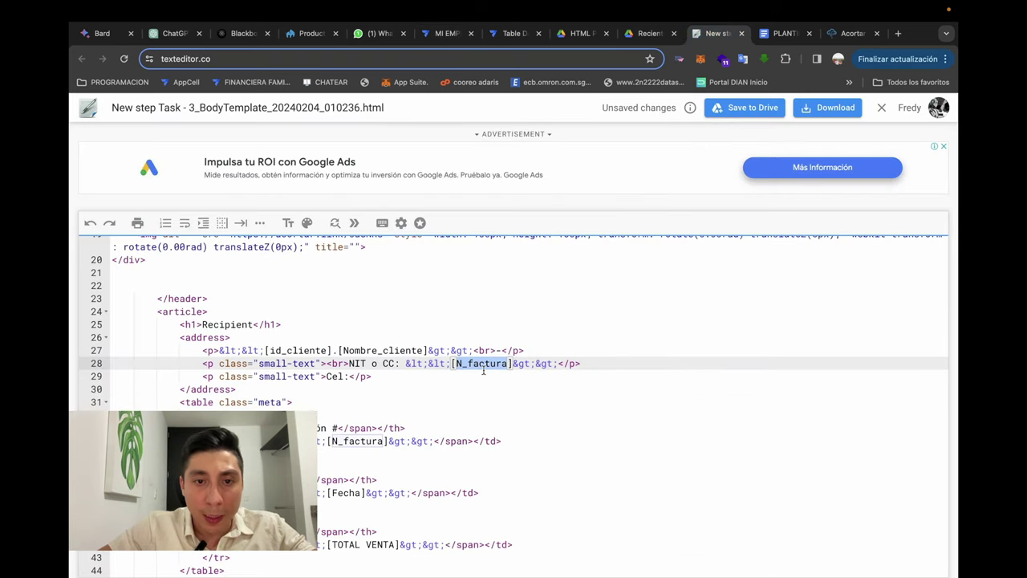
{"action": "type", "text": "Email"}
{"action": "left_click", "coordinate": [393, 362]}
{"action": "key", "text": "BackSpace"}
{"action": "key", "text": "BackSpace"}
{"action": "key", "text": "BackSpace"}
{"action": "key", "text": "BackSpace"}
{"action": "key", "text": "BackSpace"}
{"action": "key", "text": "BackSpace"}
{"action": "key", "text": "BackSpace"}
{"action": "type", "text": "Email: &l"}
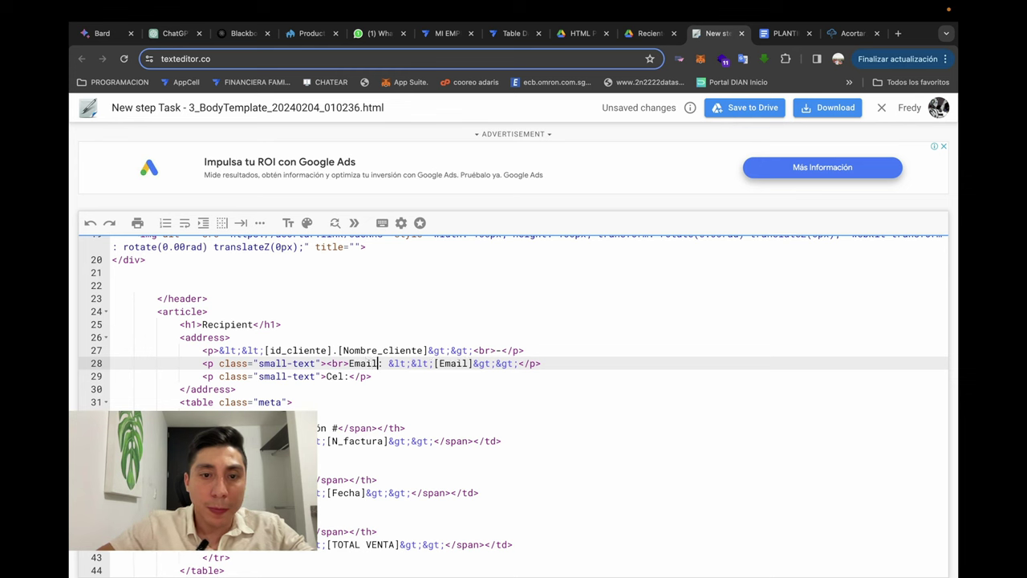
- Copy the <<[Email]>> expression to follow 'Cel:' on line 29
{"action": "left_click", "coordinate": [346, 376]}
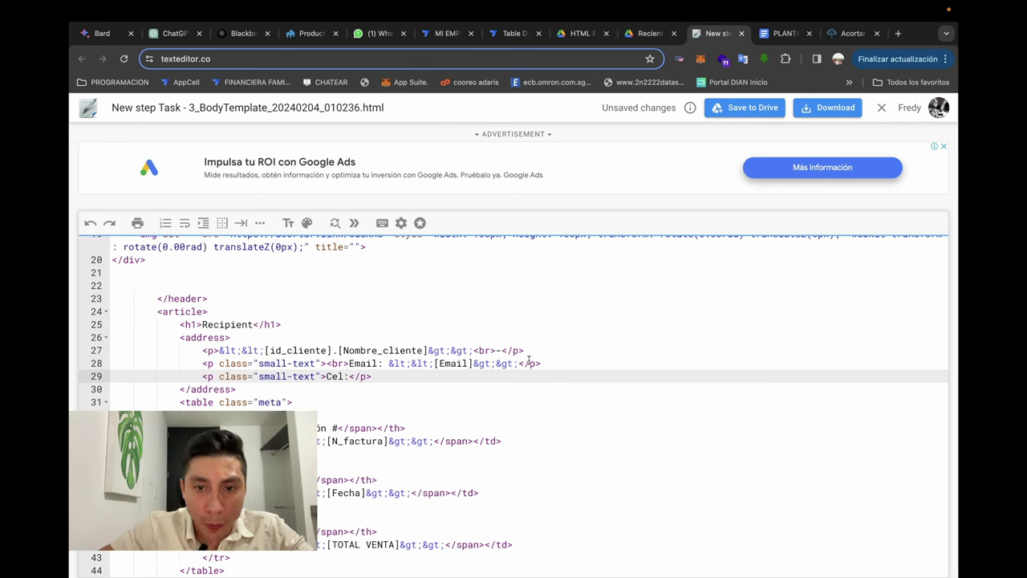
{"action": "left_click_drag", "start_coordinate": [518, 363], "coordinate": [388, 362]}
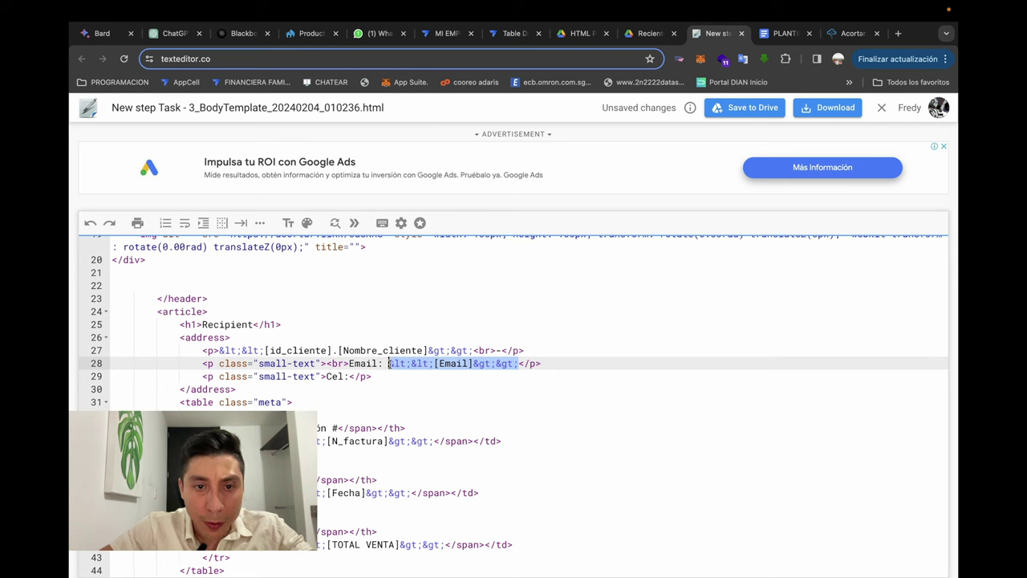
{"action": "key", "text": "ctrl+c"}
{"action": "left_click", "coordinate": [348, 375]}
{"action": "type", "text": ":"}
{"action": "key", "text": "ctrl+v"}
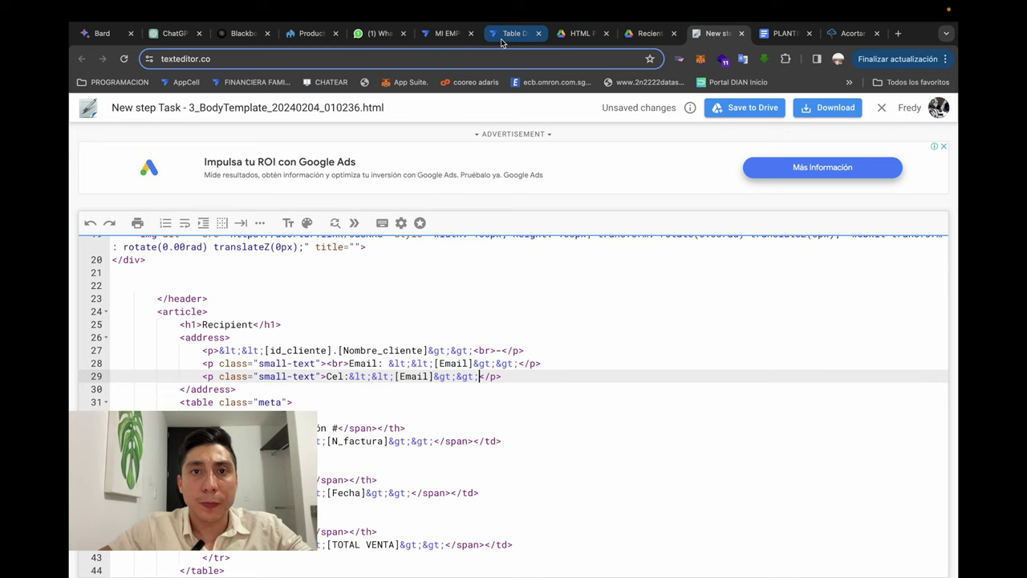
{"action": "left_click", "coordinate": [445, 33]}
- Replace Email on the Cel: line with the Celular column name from AppSheet
{"action": "double_click", "coordinate": [366, 336]}
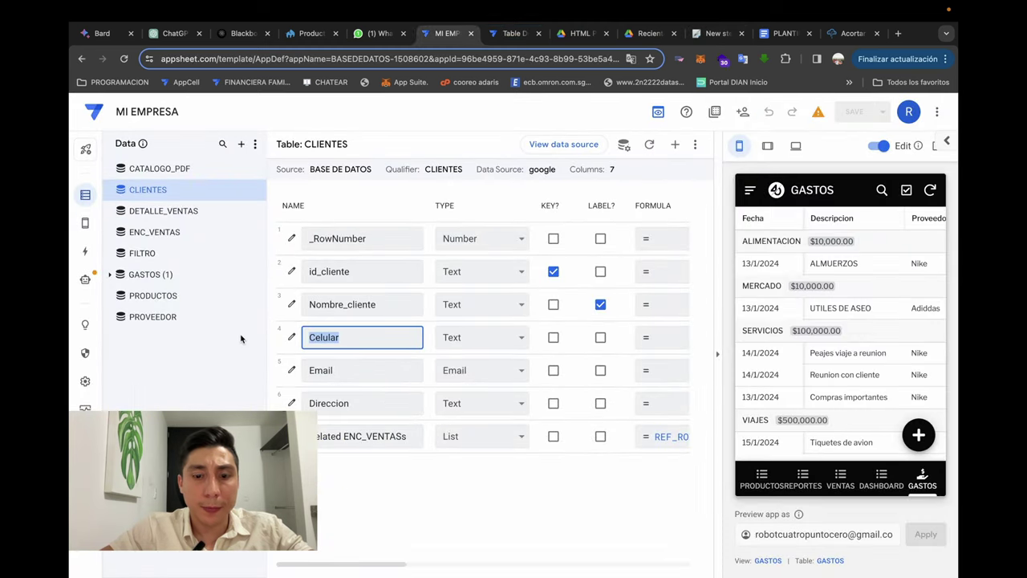
{"action": "left_click", "coordinate": [718, 34]}
{"action": "double_click", "coordinate": [413, 376]}
{"action": "key", "text": "ctrl+v"}
{"action": "left_click", "coordinate": [419, 399]}
{"action": "scroll", "coordinate": [466, 449], "scroll_direction": "down", "scroll_amount": 3}
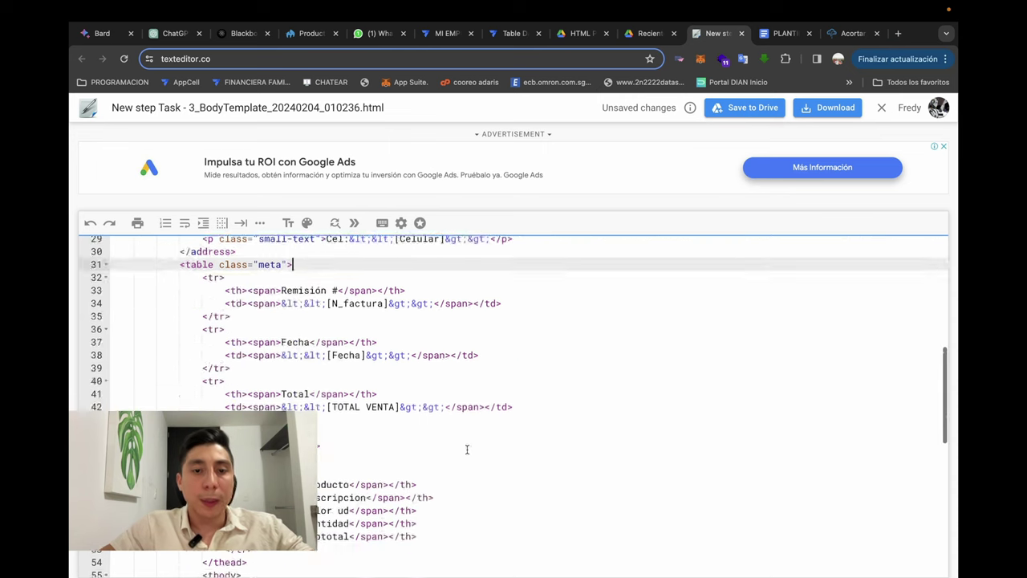
{"action": "scroll", "coordinate": [481, 425], "scroll_direction": "up", "scroll_amount": 10}
- Reload the AppSheet bot run log to see the new test results
{"action": "left_click", "coordinate": [509, 33]}
{"action": "left_click", "coordinate": [506, 53]}
{"action": "key", "text": "Return"}
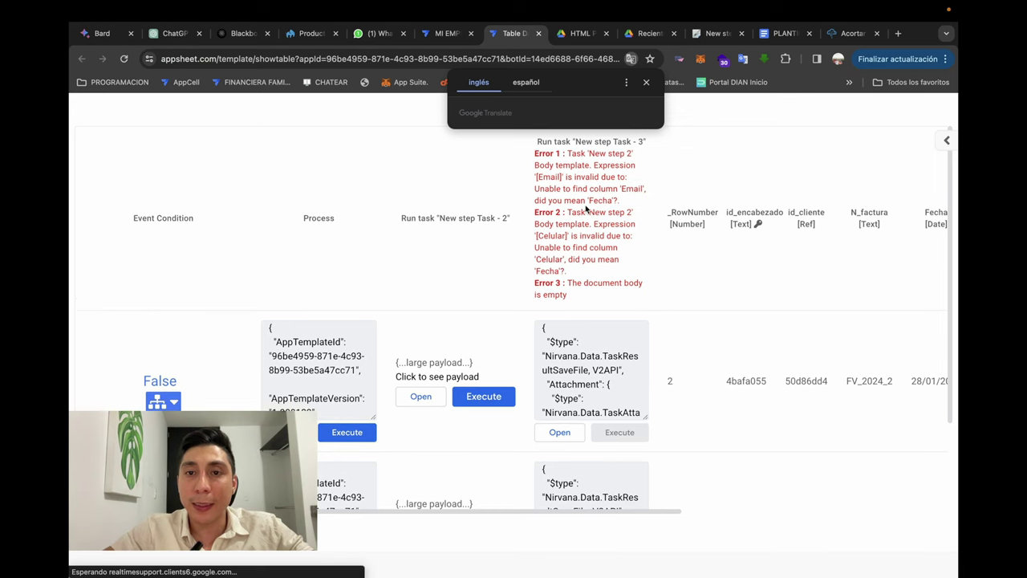
- Read the bot log's column-not-found error for [Email]
{"action": "scroll", "coordinate": [564, 208], "scroll_direction": "up", "scroll_amount": 1}
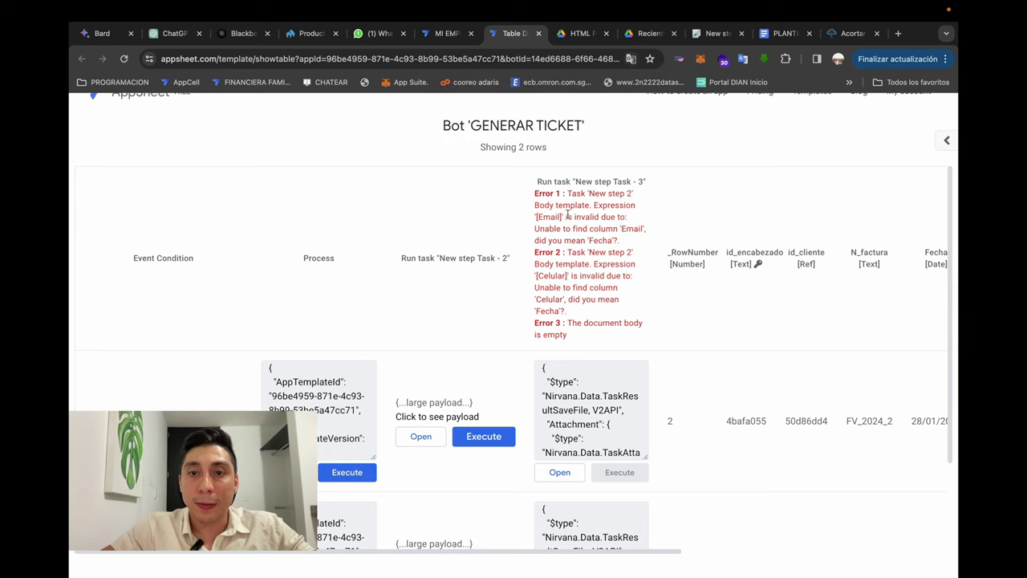
{"action": "left_click_drag", "start_coordinate": [565, 216], "coordinate": [534, 217]}
{"action": "left_click", "coordinate": [441, 33]}
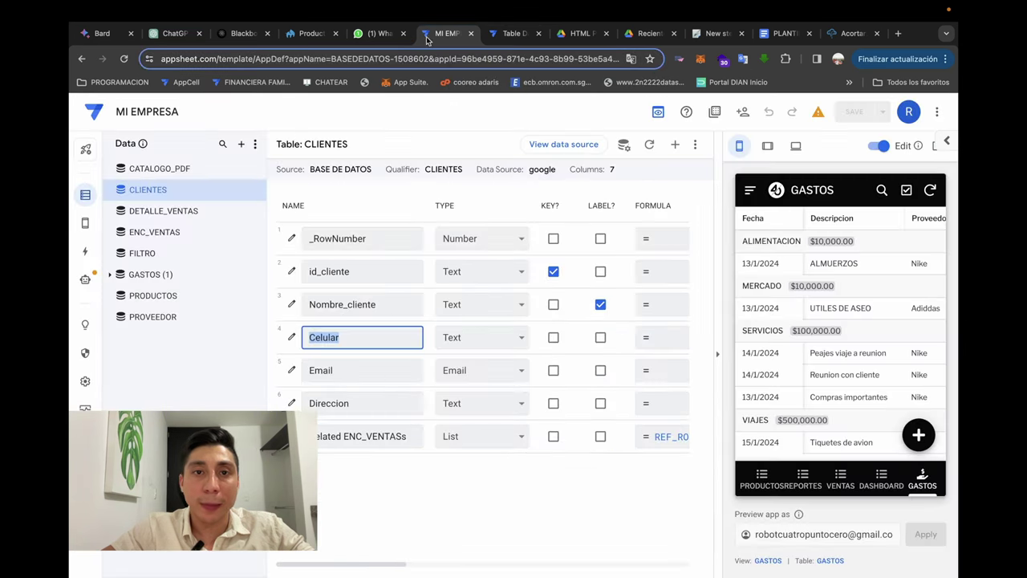
{"action": "left_click", "coordinate": [580, 33]}
{"action": "left_click", "coordinate": [716, 33]}
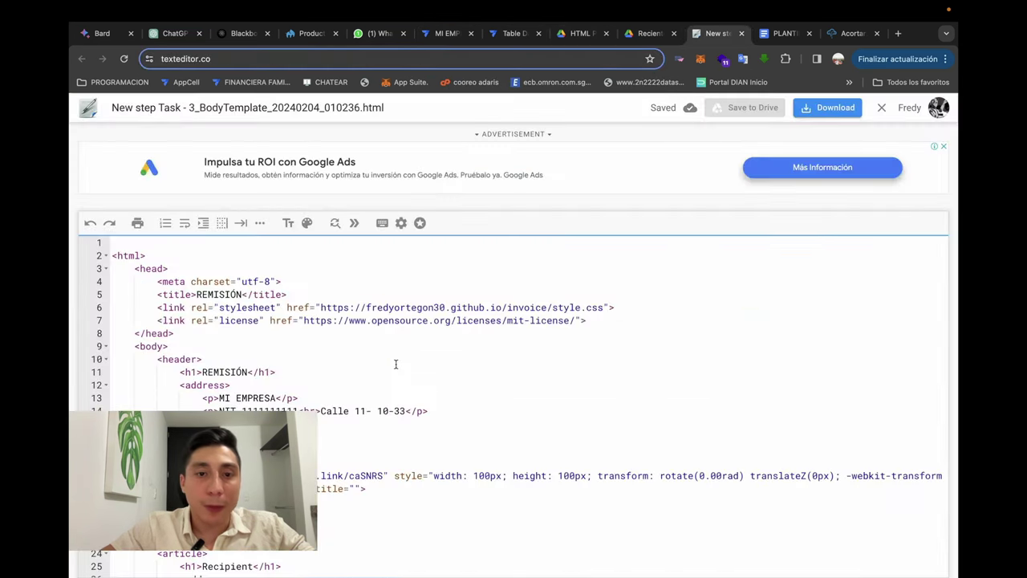
- Paste the '[id_cliente].' prefix from line 27 before [Email] and [Celular], and save
{"action": "left_click", "coordinate": [331, 397]}
{"action": "scroll", "coordinate": [331, 397], "scroll_direction": "down", "scroll_amount": 5}
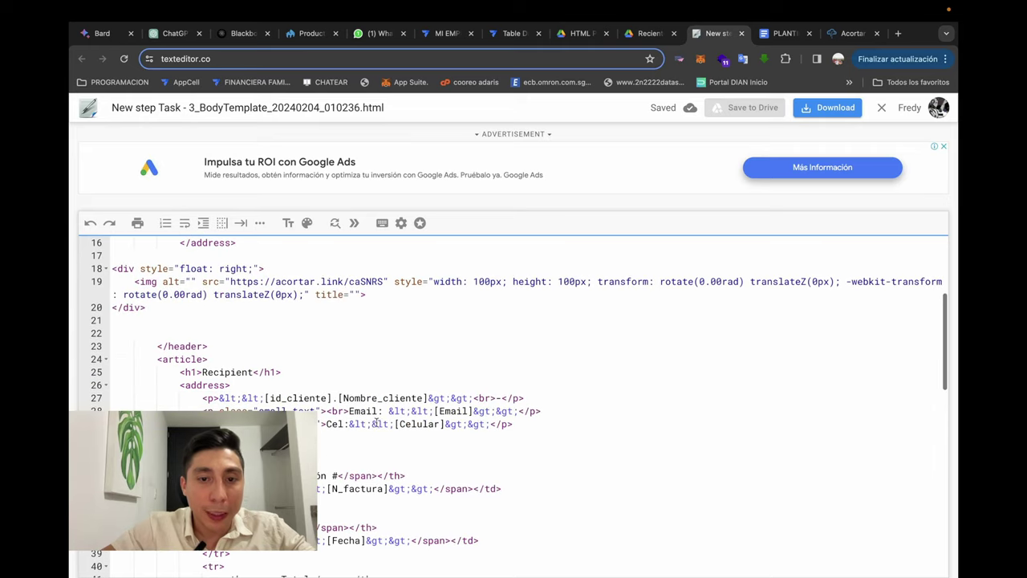
{"action": "left_click", "coordinate": [379, 411]}
{"action": "left_click", "coordinate": [438, 411]}
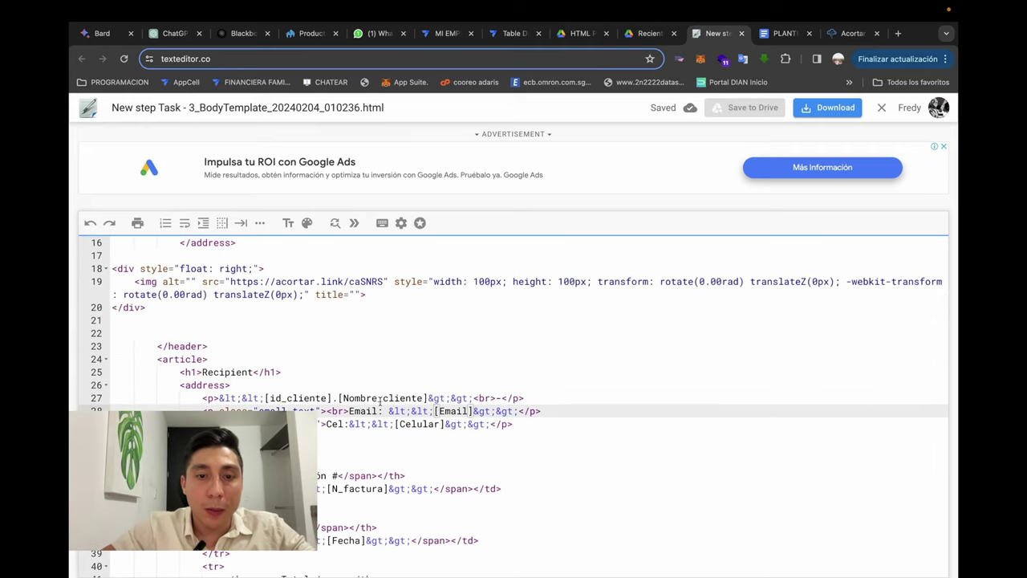
{"action": "left_click_drag", "start_coordinate": [339, 397], "coordinate": [269, 398]}
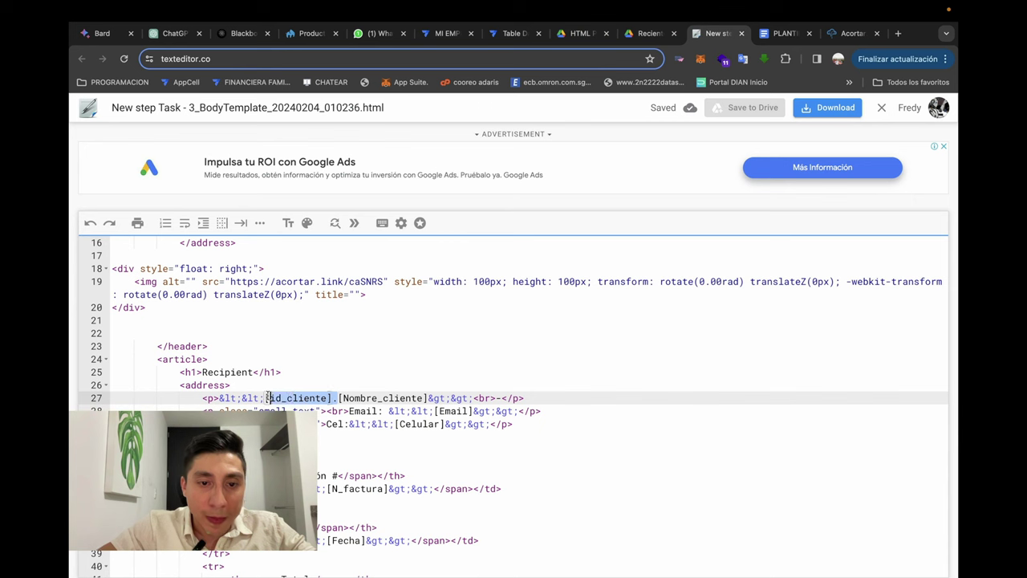
{"action": "left_click", "coordinate": [434, 410]}
{"action": "key", "text": "ctrl+v"}
{"action": "left_click", "coordinate": [394, 424]}
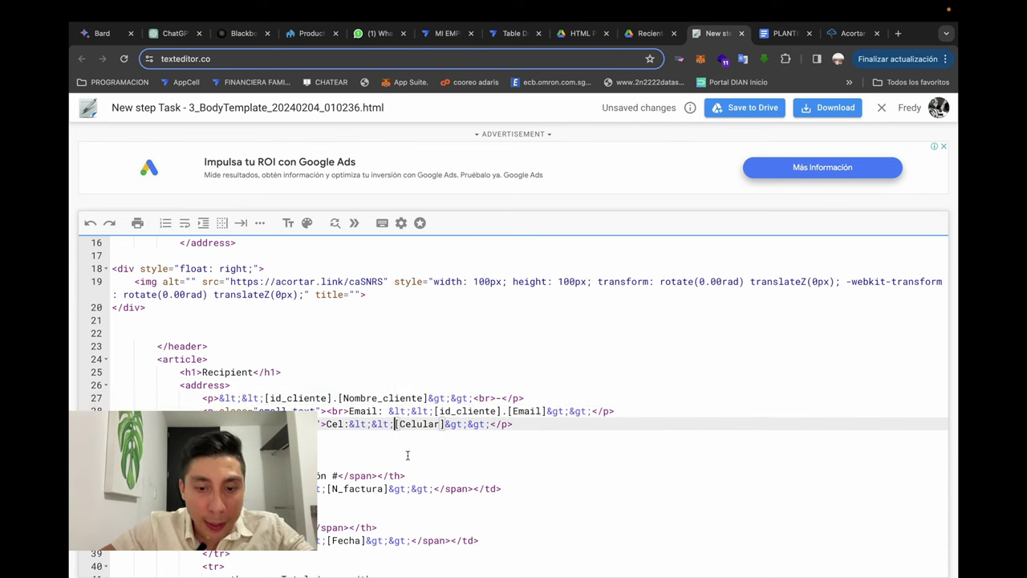
{"action": "key", "text": "ctrl+v"}
{"action": "key", "text": "ctrl+s"}
{"action": "left_click", "coordinate": [514, 33]}
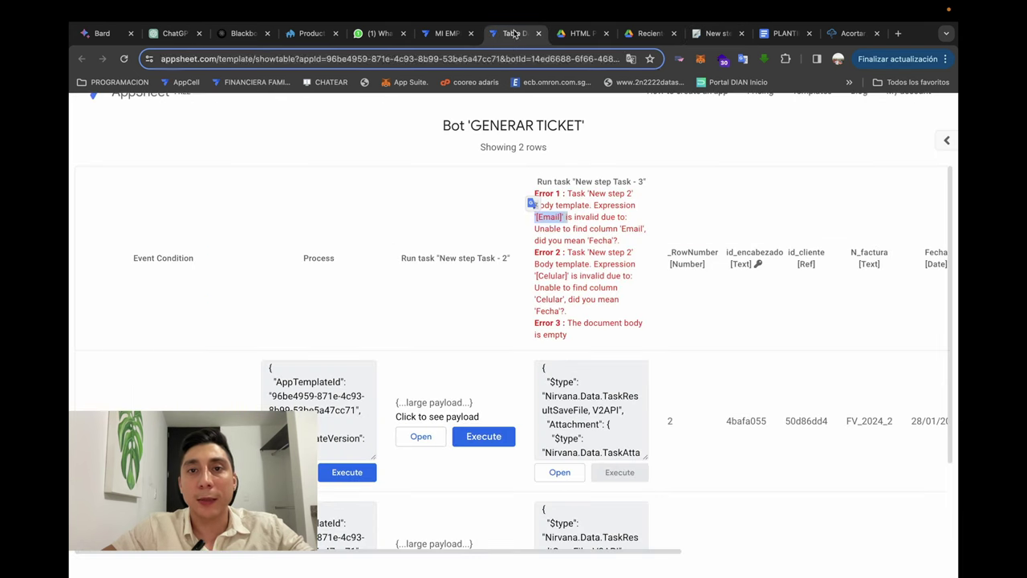
- Reload the bot log to confirm a successful run, then view Drive's recent files
{"action": "key", "text": "ctrl+r"}
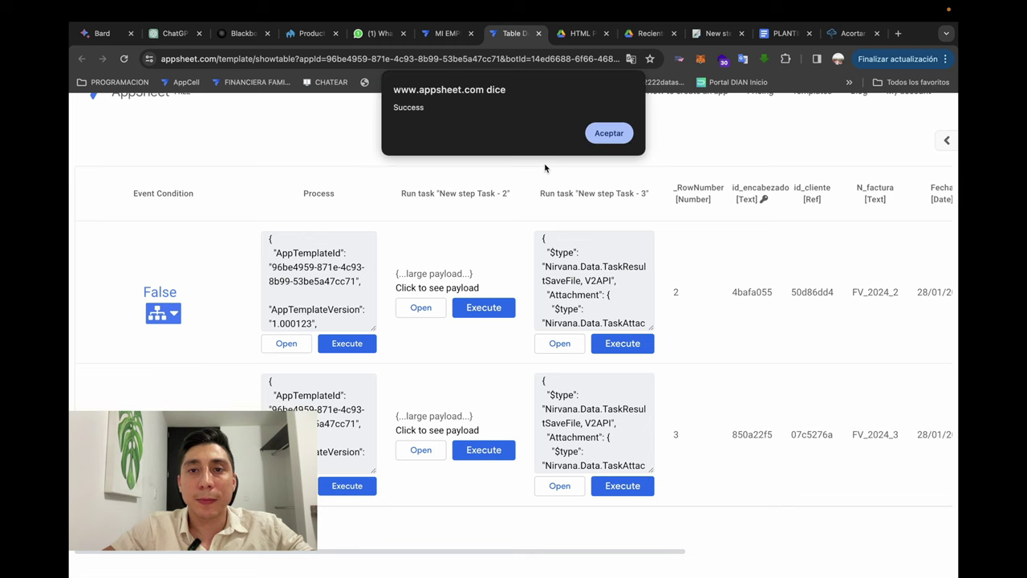
{"action": "left_click", "coordinate": [637, 34]}
{"action": "left_click", "coordinate": [143, 295]}
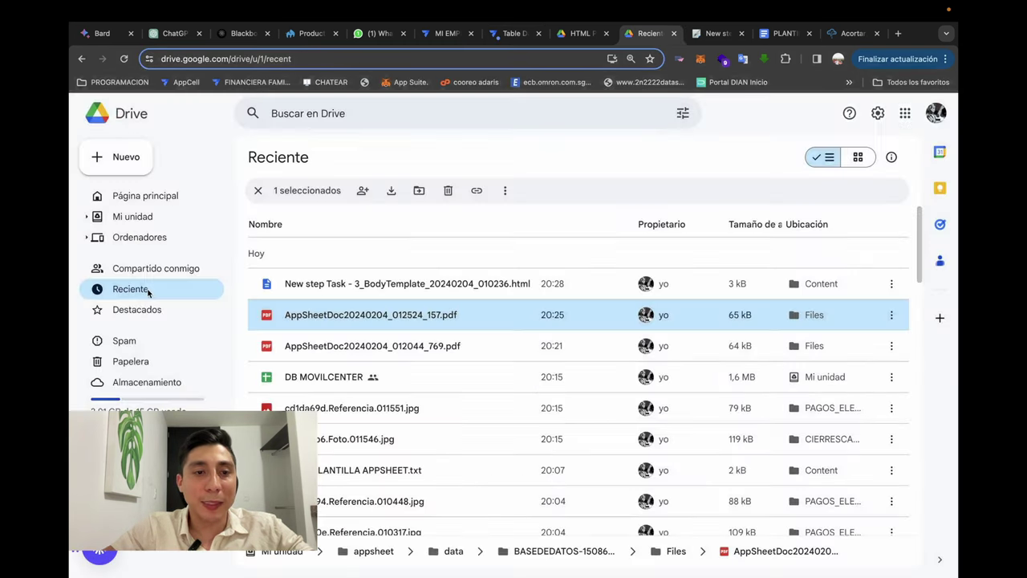
- Open AppSheetDoc20240204_012848_946.pdf and confirm the client name prints while Email and Cel stay blank
{"action": "double_click", "coordinate": [361, 283]}
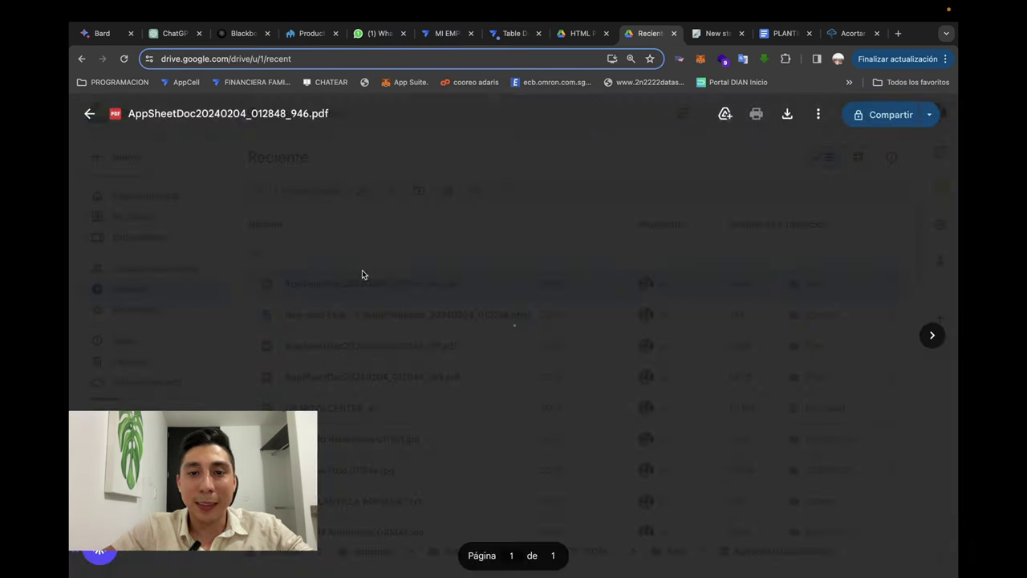
{"action": "scroll", "coordinate": [522, 341], "scroll_direction": "down", "scroll_amount": 1}
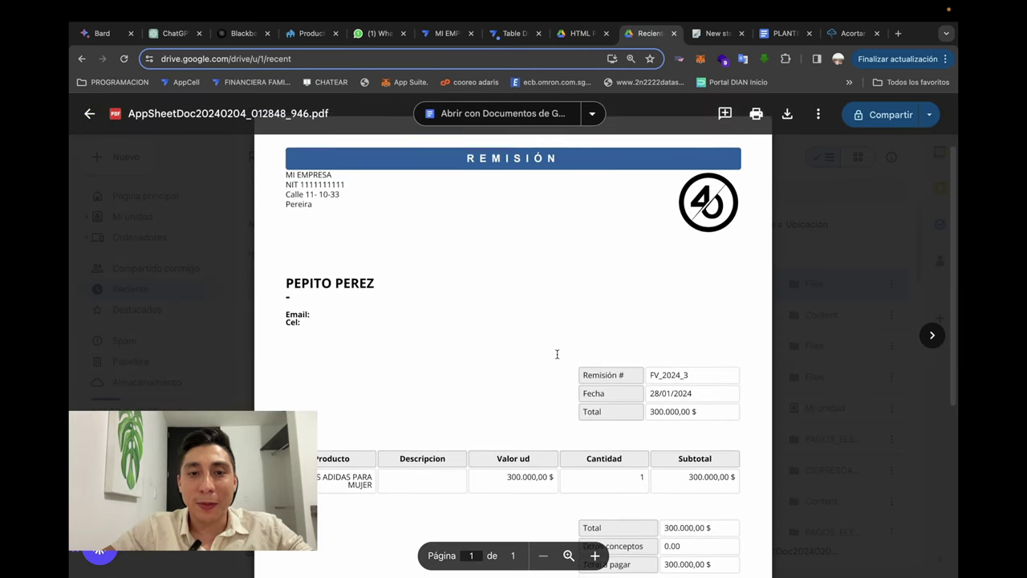
{"action": "left_click_drag", "start_coordinate": [378, 278], "coordinate": [266, 279]}
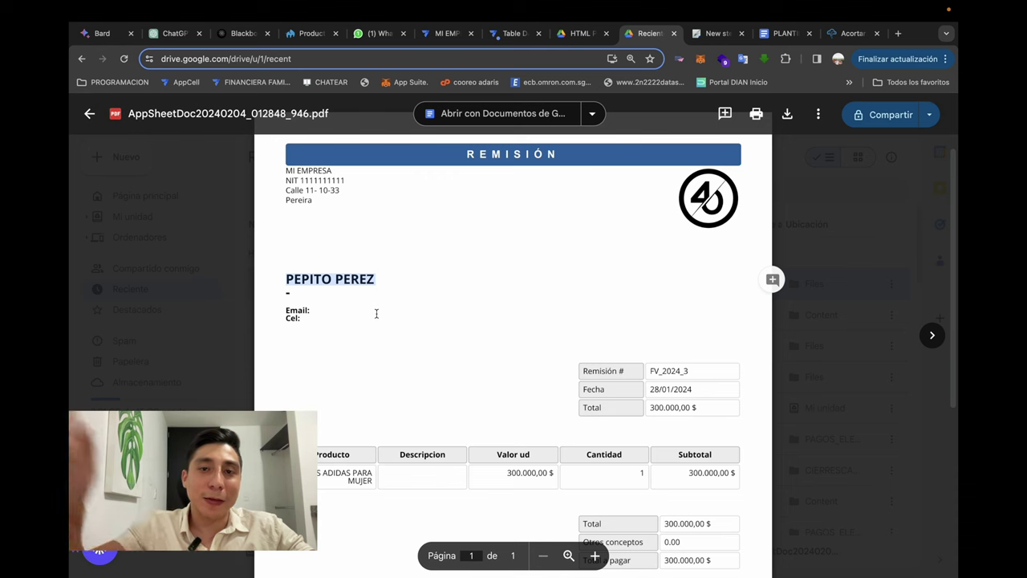
{"action": "left_click", "coordinate": [339, 316]}
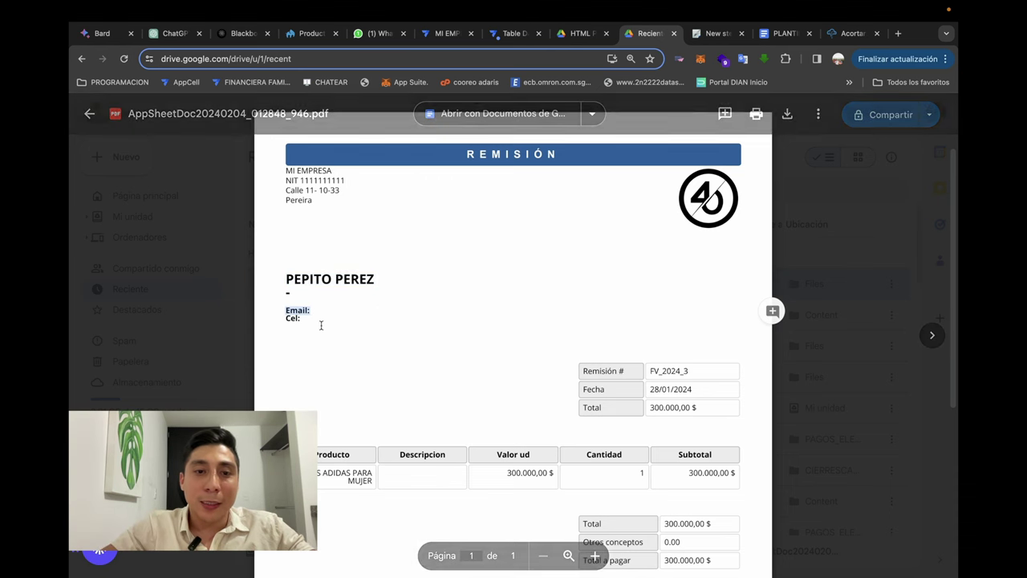
{"action": "scroll", "coordinate": [344, 337], "scroll_direction": "down", "scroll_amount": 1}
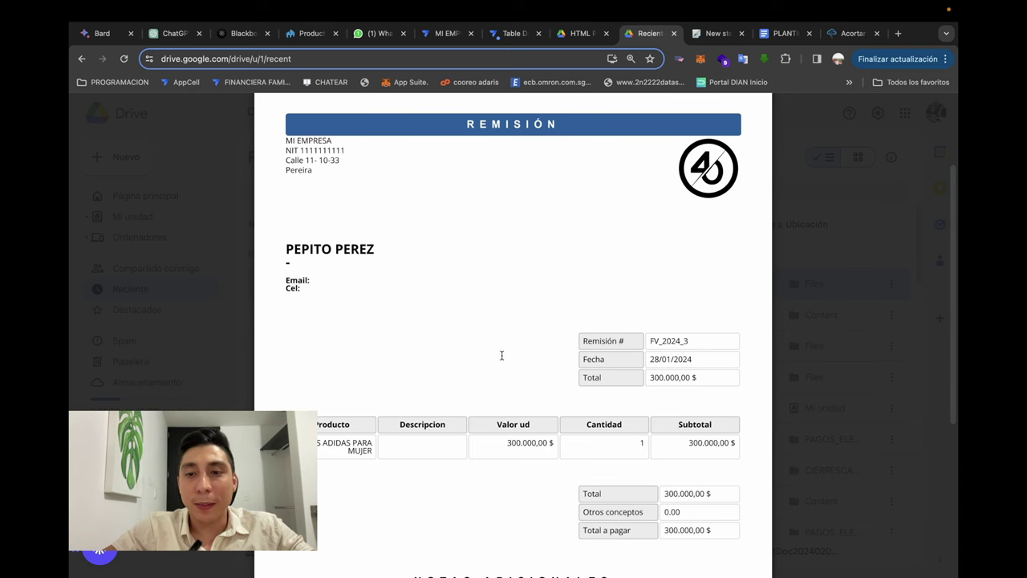
{"action": "scroll", "coordinate": [643, 416], "scroll_direction": "down", "scroll_amount": 4}
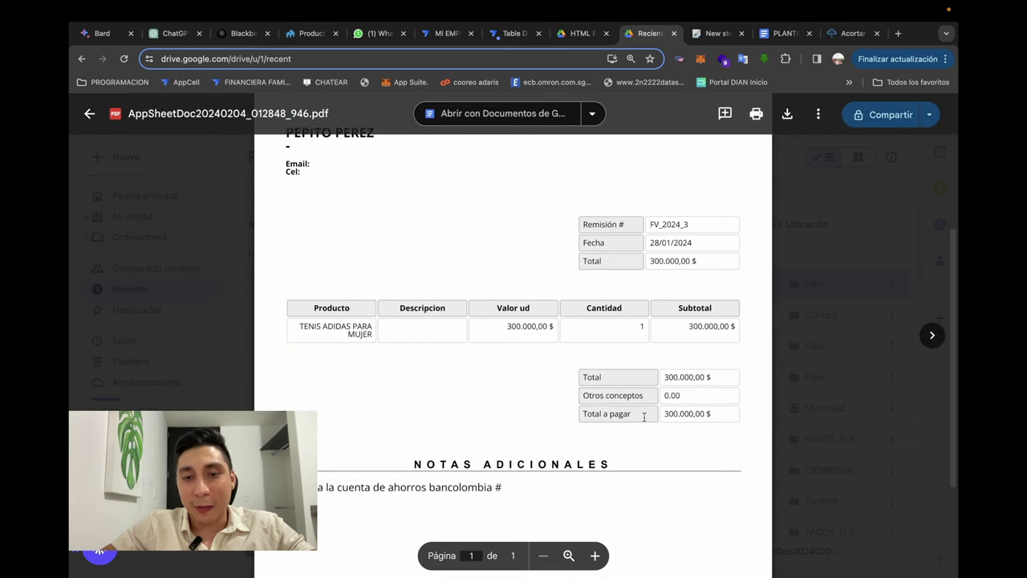
{"action": "key", "text": "ctrl+Tab"}
{"action": "scroll", "coordinate": [470, 430], "scroll_direction": "down", "scroll_amount": 2}
{"action": "scroll", "coordinate": [470, 431], "scroll_direction": "down", "scroll_amount": 4}
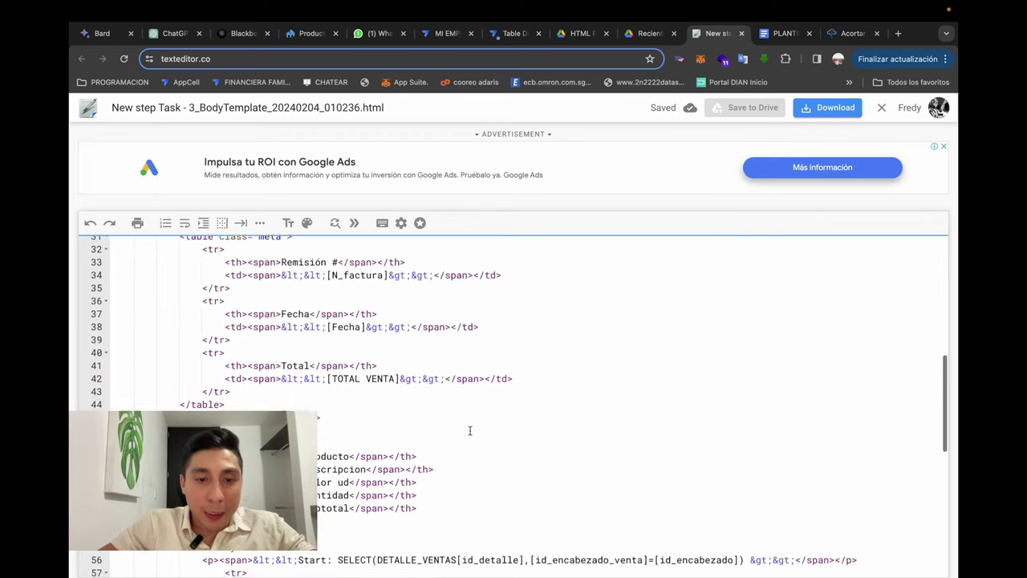
- Review the Start SELECT expression on line 56 and the matching end-of-loop line
{"action": "scroll", "coordinate": [470, 430], "scroll_direction": "down", "scroll_amount": 3}
{"action": "scroll", "coordinate": [471, 431], "scroll_direction": "down", "scroll_amount": 2}
{"action": "left_click_drag", "start_coordinate": [181, 346], "coordinate": [890, 346]}
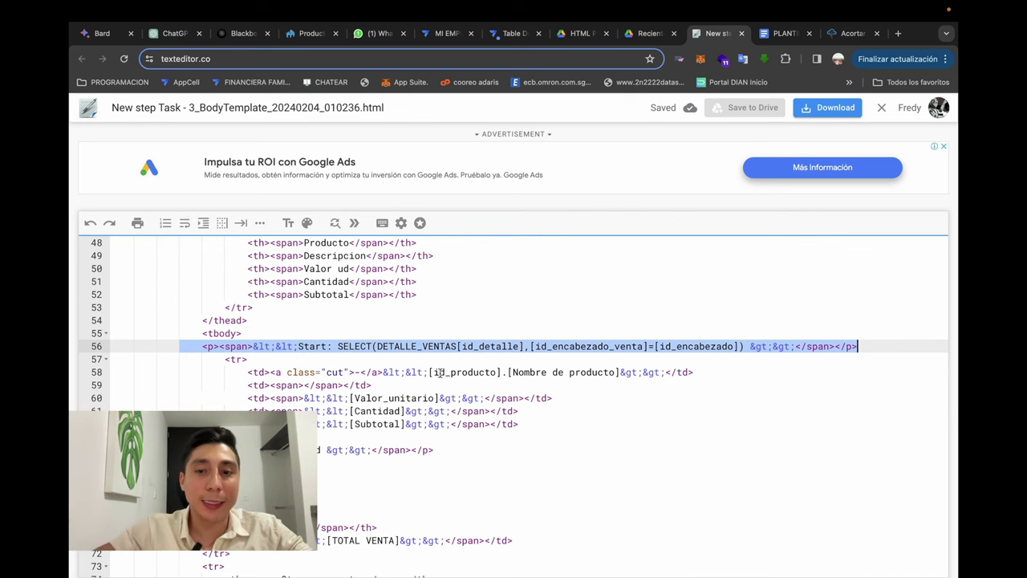
{"action": "left_click", "coordinate": [622, 356]}
{"action": "left_click", "coordinate": [626, 343]}
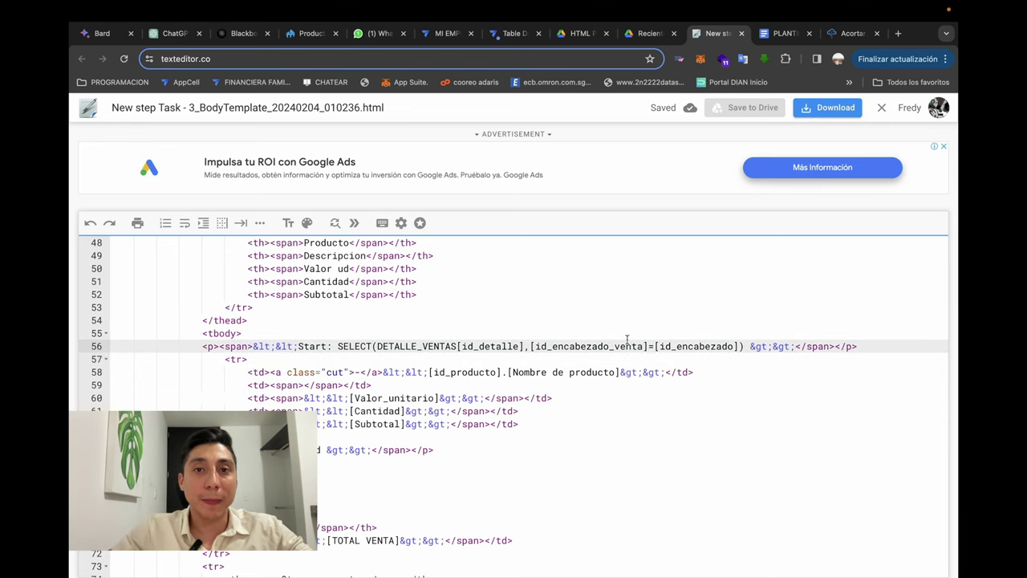
{"action": "scroll", "coordinate": [626, 338], "scroll_direction": "up", "scroll_amount": 3}
{"action": "scroll", "coordinate": [627, 338], "scroll_direction": "down", "scroll_amount": 2}
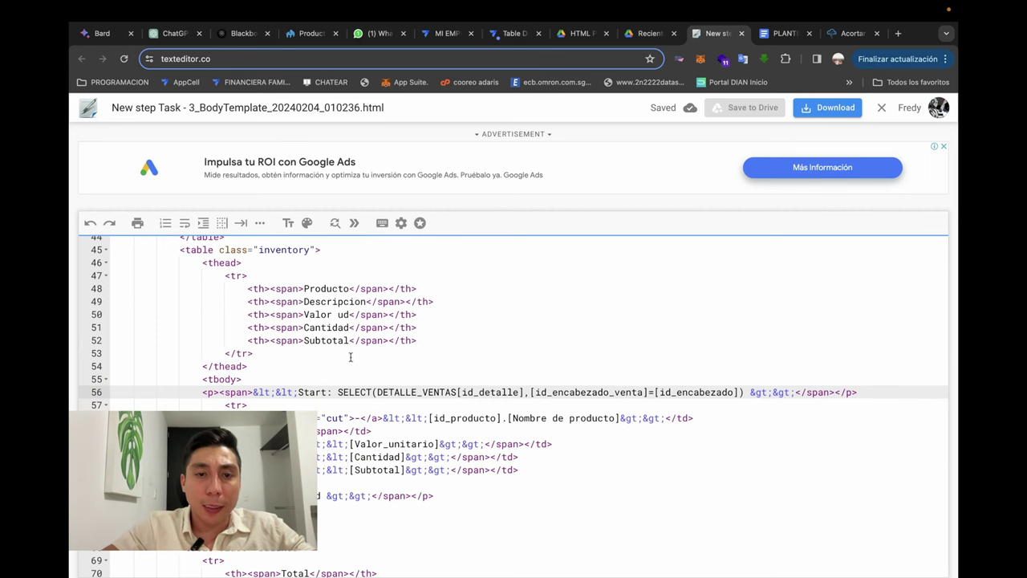
{"action": "scroll", "coordinate": [364, 361], "scroll_direction": "down", "scroll_amount": 1}
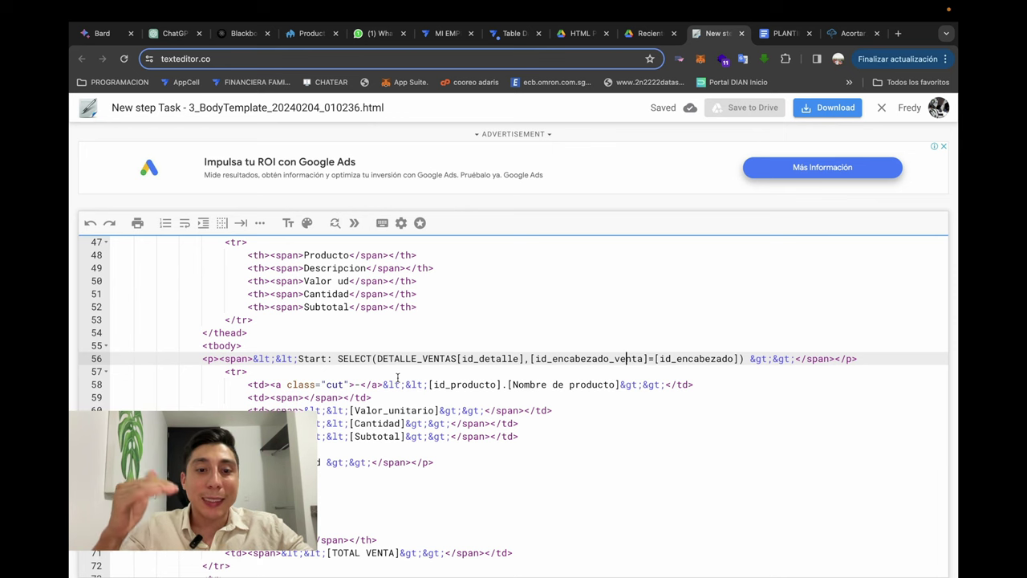
{"action": "left_click", "coordinate": [324, 359]}
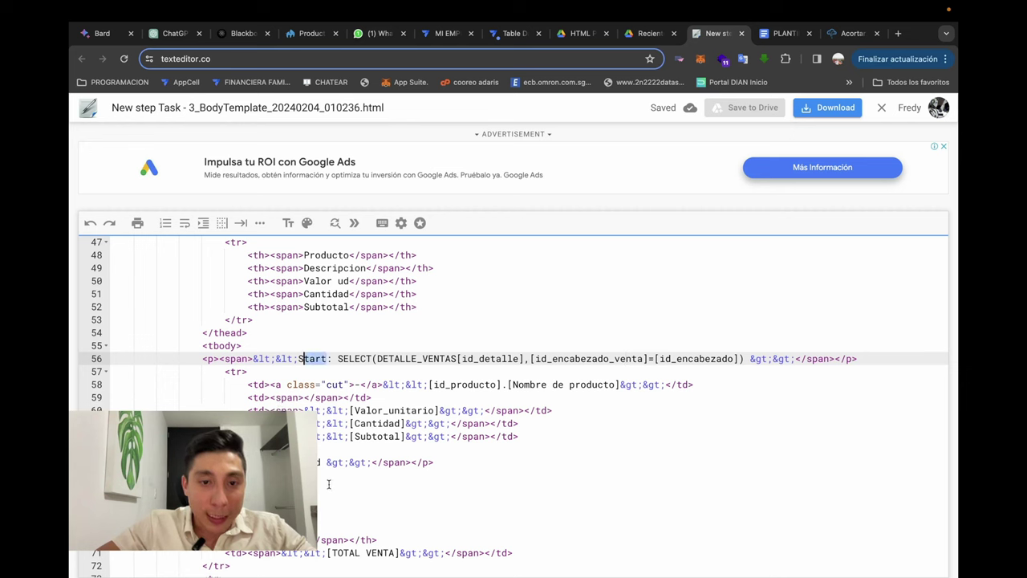
{"action": "left_click", "coordinate": [319, 462]}
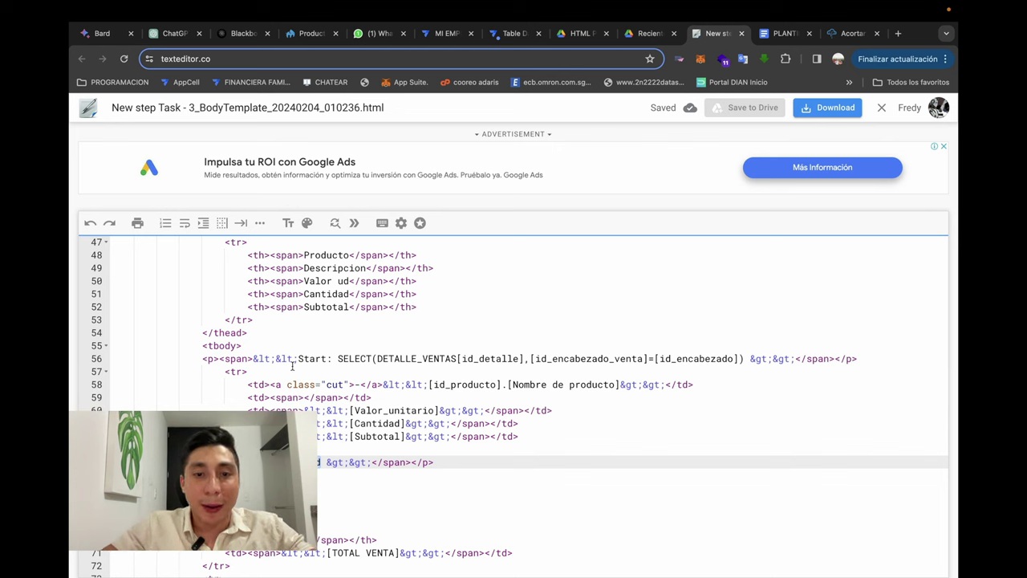
- Check the product-name placeholder and the Total, Otros conceptos and Total a pagar rows
{"action": "left_click_drag", "start_coordinate": [378, 384], "coordinate": [568, 385]}
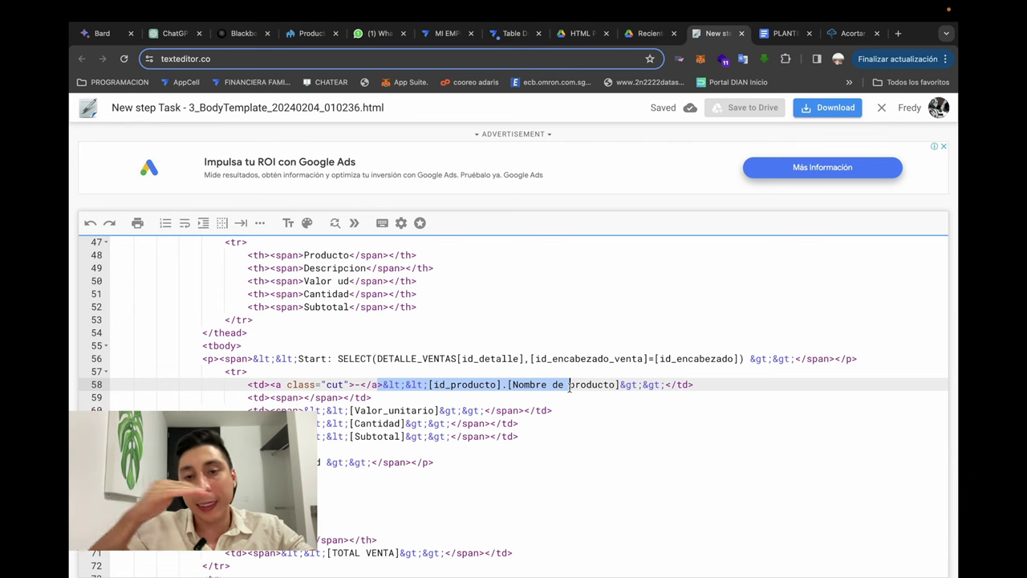
{"action": "scroll", "coordinate": [569, 387], "scroll_direction": "down", "scroll_amount": 4}
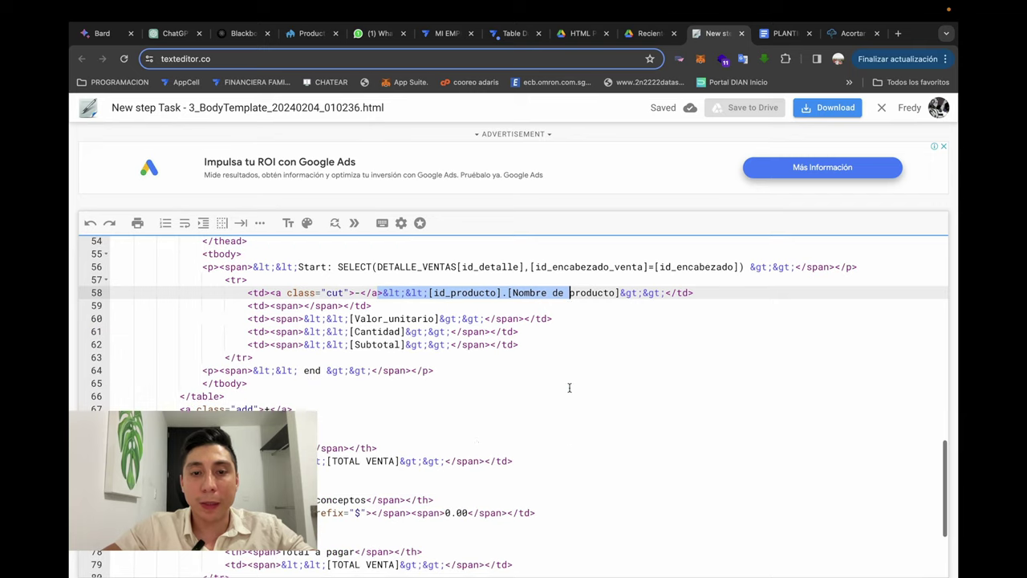
{"action": "scroll", "coordinate": [437, 434], "scroll_direction": "down", "scroll_amount": 2}
{"action": "left_click_drag", "start_coordinate": [398, 416], "coordinate": [264, 403]}
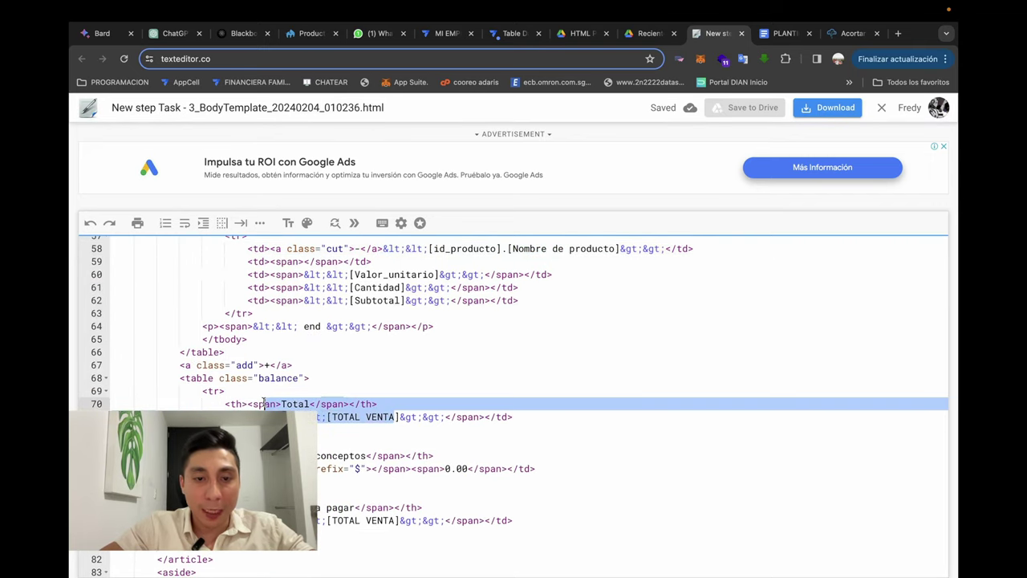
{"action": "left_click_drag", "start_coordinate": [227, 456], "coordinate": [446, 469]}
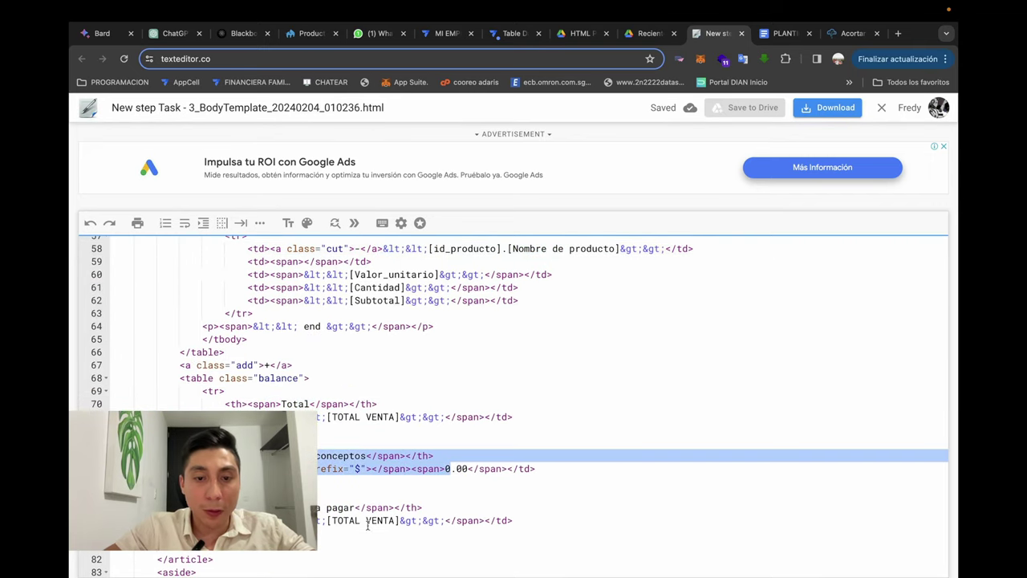
{"action": "left_click_drag", "start_coordinate": [363, 536], "coordinate": [240, 505]}
{"action": "left_click", "coordinate": [650, 33]}
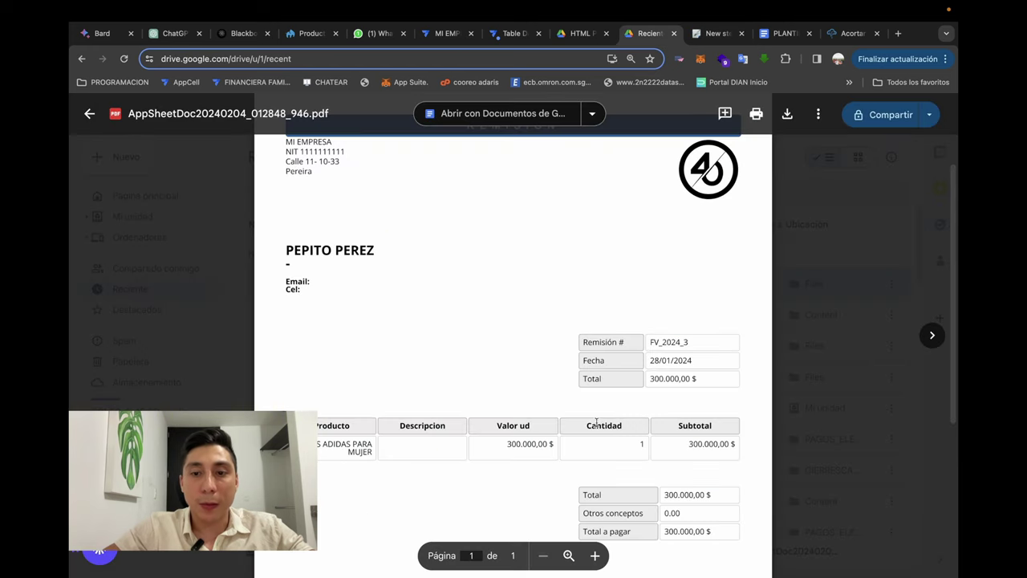
{"action": "scroll", "coordinate": [597, 423], "scroll_direction": "down", "scroll_amount": 4}
{"action": "left_click_drag", "start_coordinate": [584, 333], "coordinate": [728, 394]}
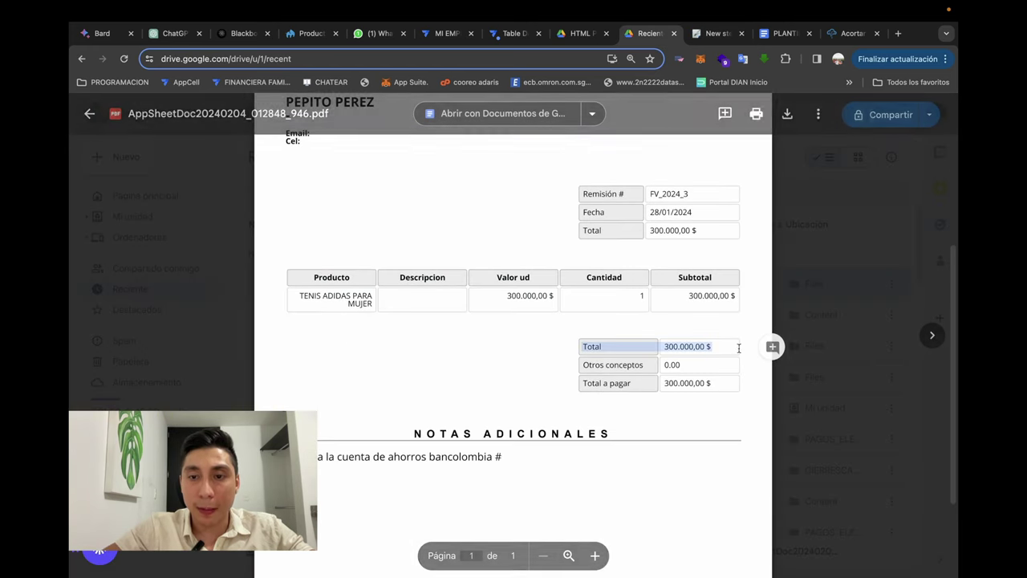
{"action": "left_click_drag", "start_coordinate": [427, 457], "coordinate": [285, 457]}
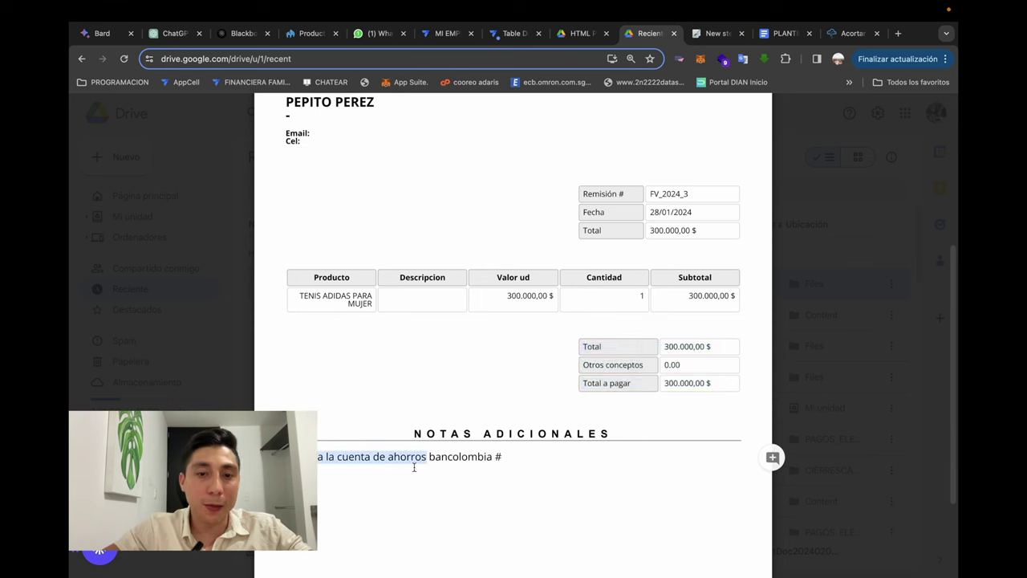
{"action": "scroll", "coordinate": [549, 477], "scroll_direction": "up", "scroll_amount": 3}
{"action": "scroll", "coordinate": [548, 477], "scroll_direction": "up", "scroll_amount": 2}
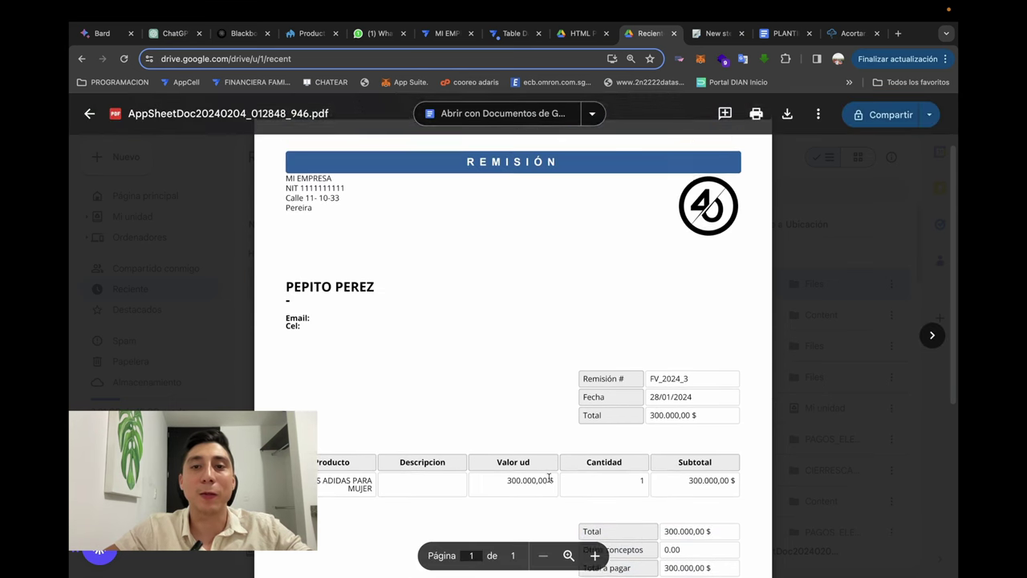